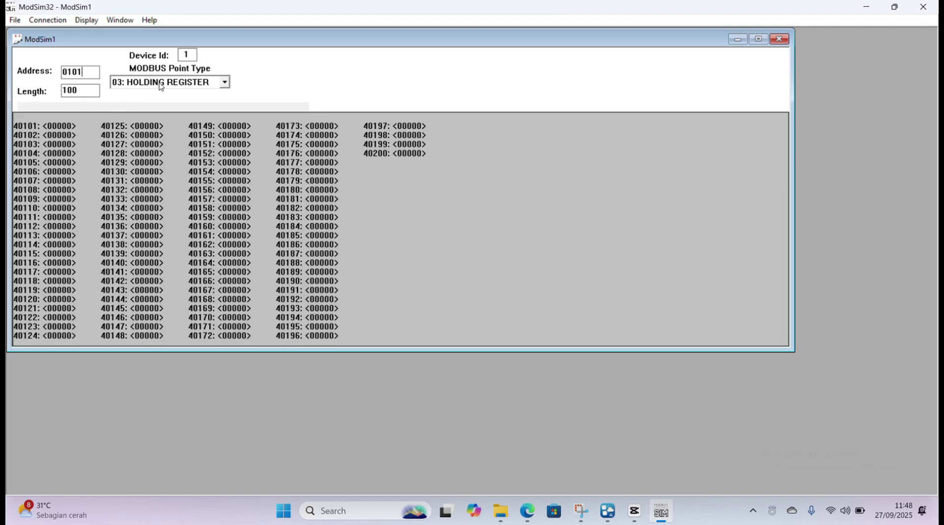
# Set the register length to 5 and enable random auto simulation on register 40101 with a 1-second interval and high limit of 100.
pyautogui.doubleClick(90, 90)
pyautogui.write('5')
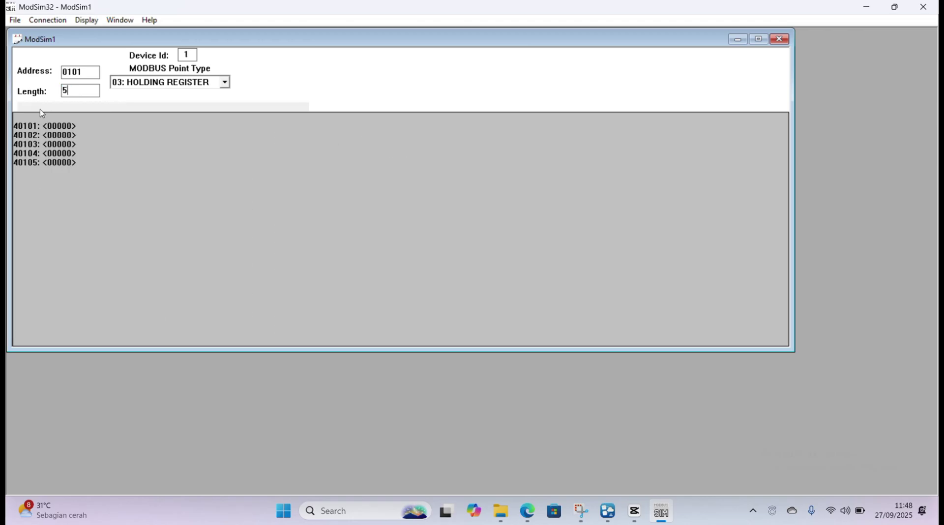
pyautogui.doubleClick(62, 129)
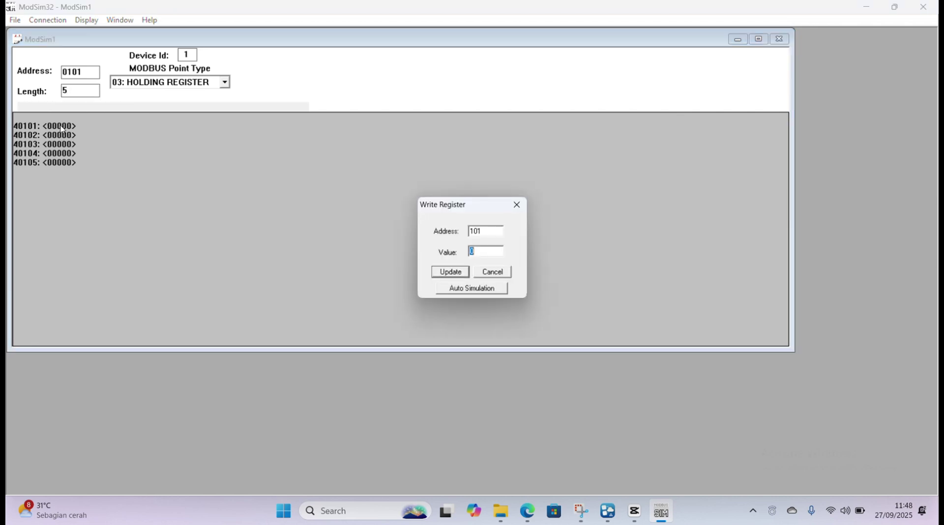
pyautogui.click(471, 290)
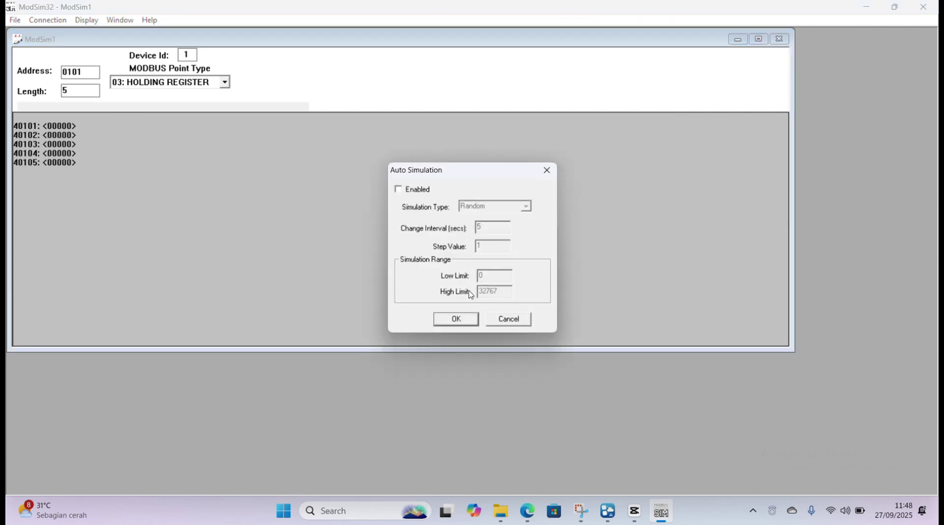
pyautogui.click(422, 189)
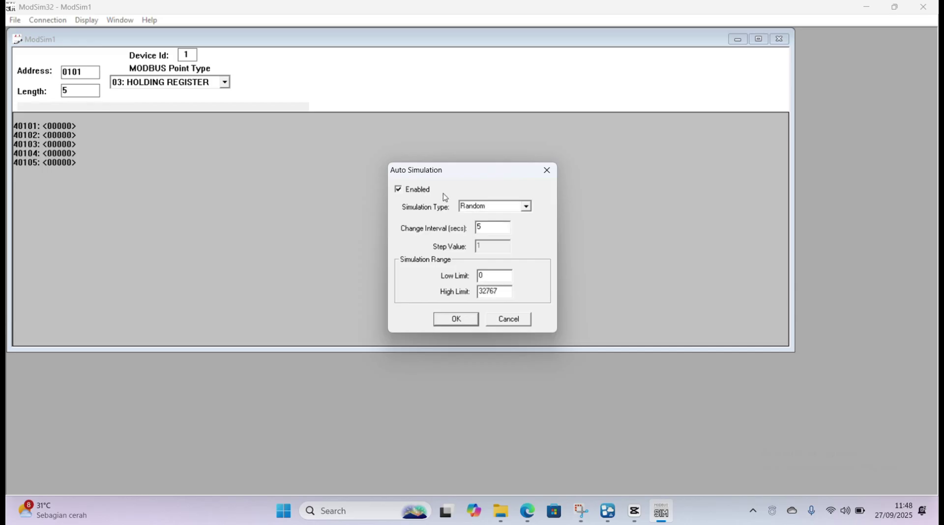
pyautogui.click(492, 227)
pyautogui.moveTo(492, 227); pyautogui.dragTo(477, 227)
pyautogui.write('1')
pyautogui.moveTo(503, 294); pyautogui.dragTo(459, 297)
pyautogui.write('100')
pyautogui.click(470, 320)
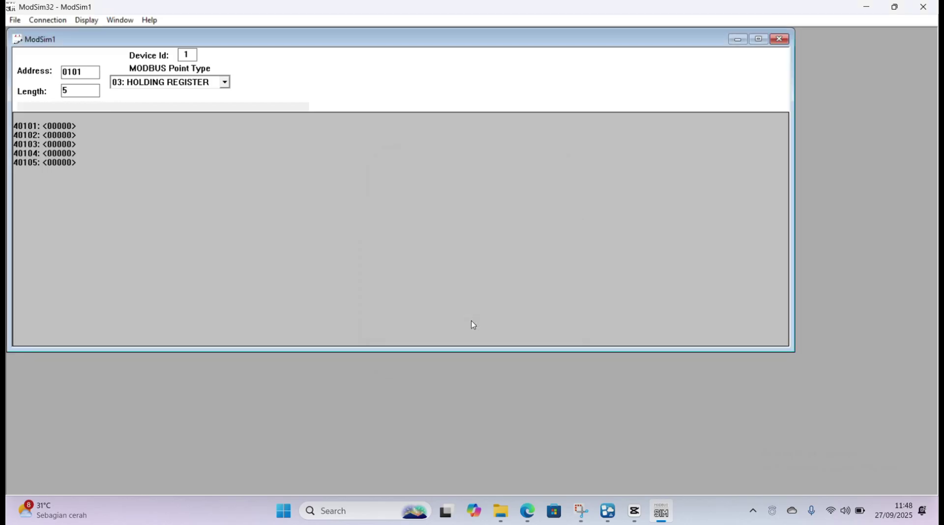
# Enable auto simulation on register 40102 with type Increment, a 1-second change interval and a high limit of 100.
pyautogui.doubleClick(60, 141)
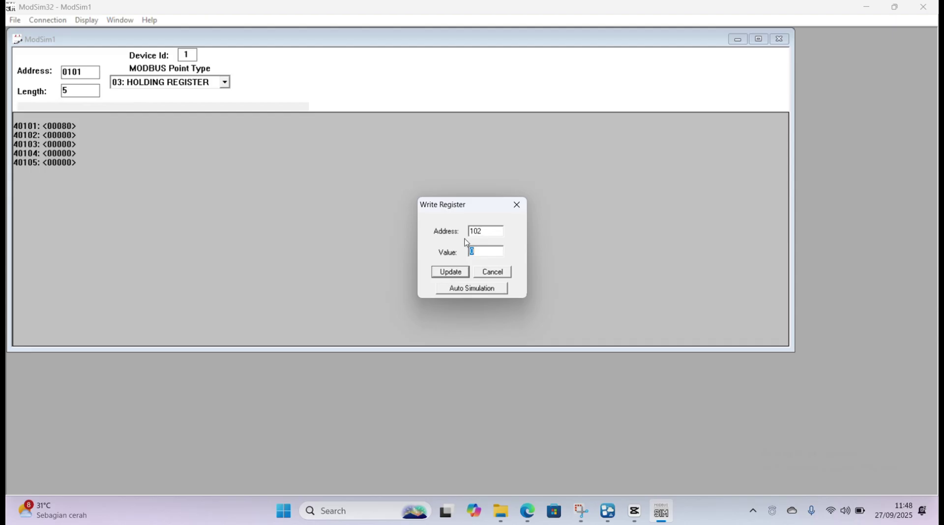
pyautogui.click(480, 289)
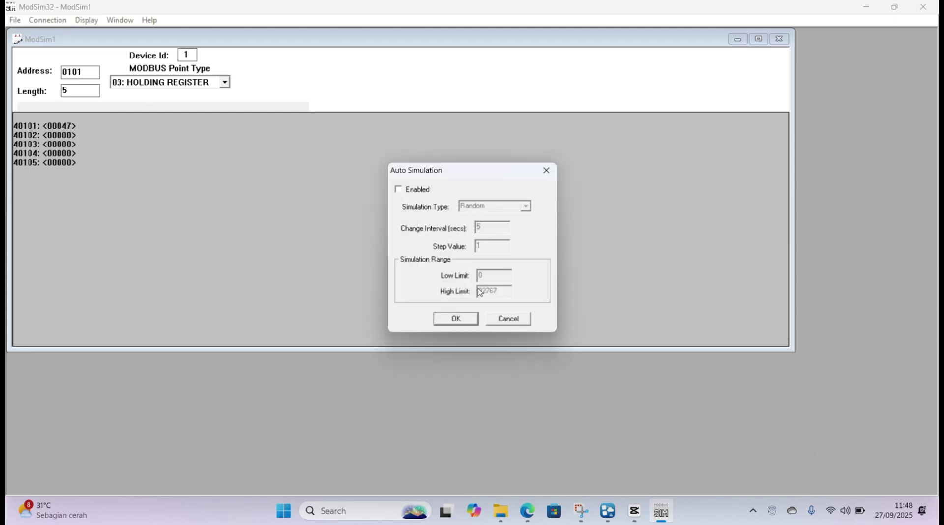
pyautogui.click(411, 191)
pyautogui.click(499, 207)
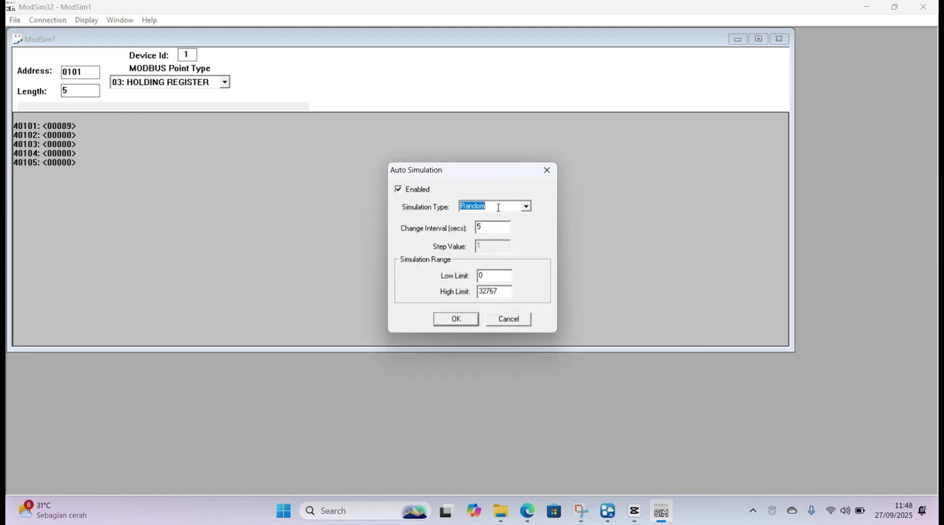
pyautogui.click(526, 207)
pyautogui.click(492, 223)
pyautogui.press('Tab')
pyautogui.write('1')
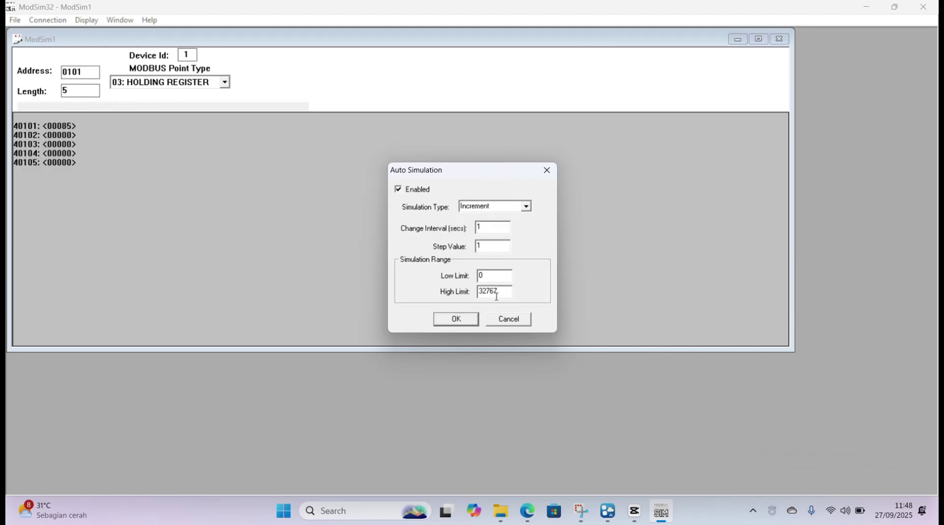
pyautogui.click(503, 294)
pyautogui.moveTo(503, 294); pyautogui.dragTo(420, 294)
pyautogui.write('100')
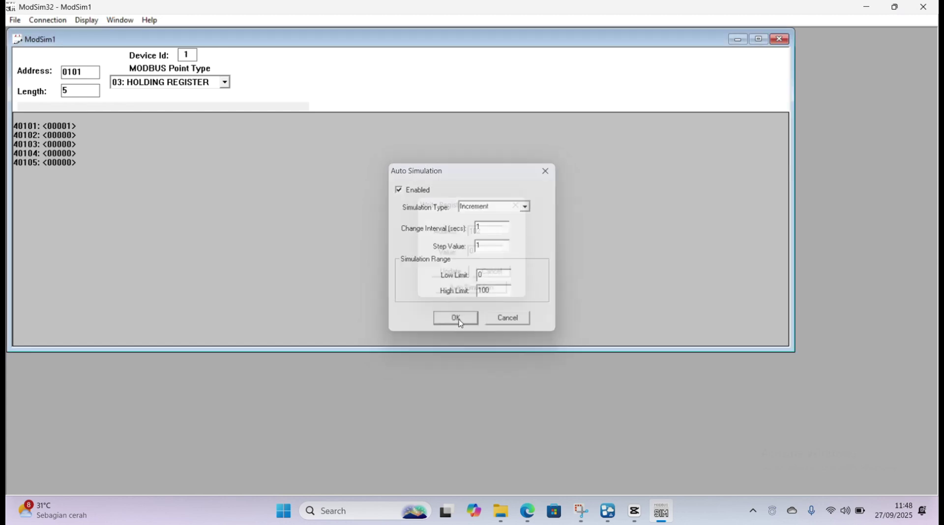
pyautogui.click(456, 320)
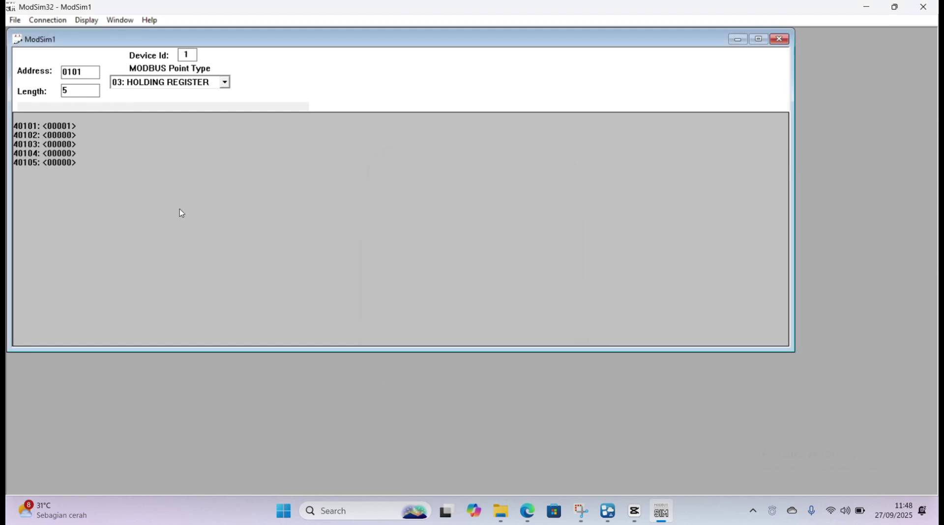
# Enable auto simulation on register 40103 with type Decrement, a 1-second change interval, step value 2 and high limit 100.
pyautogui.doubleClick(54, 145)
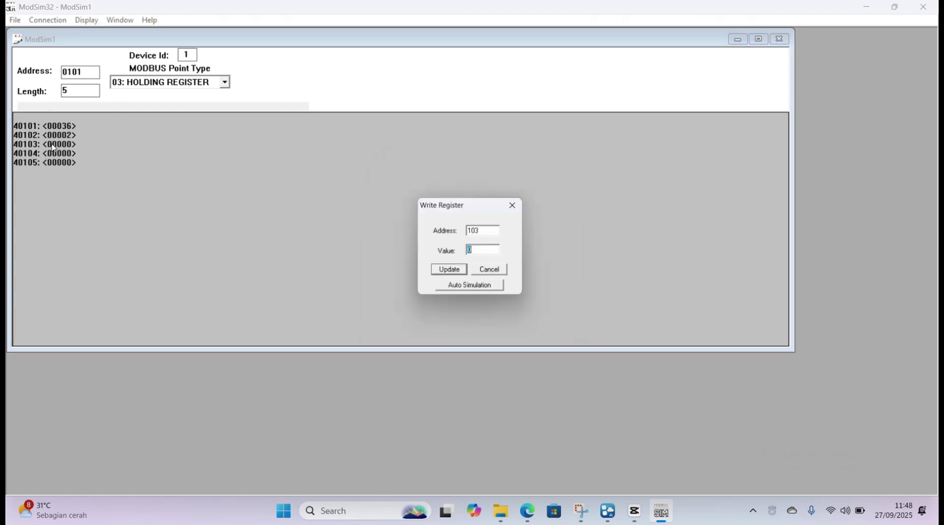
pyautogui.click(490, 293)
pyautogui.click(419, 193)
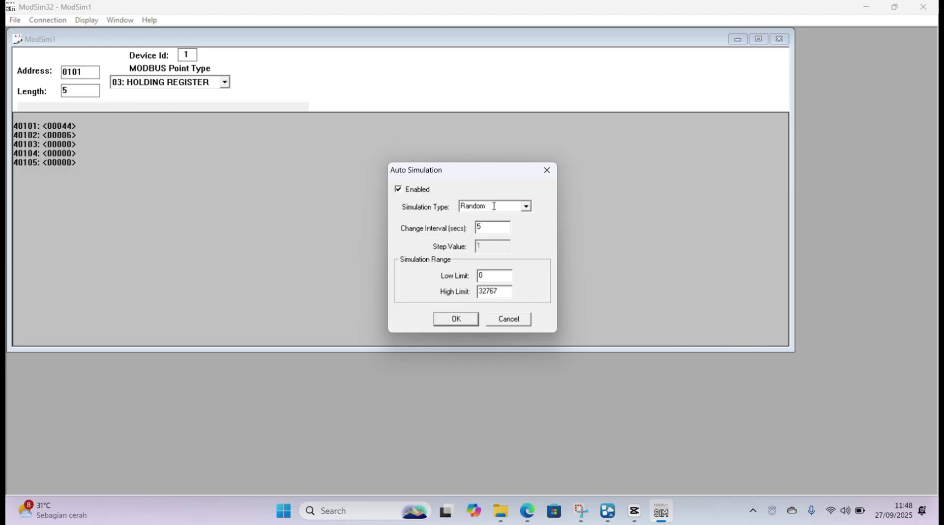
pyautogui.click(526, 207)
pyautogui.click(487, 231)
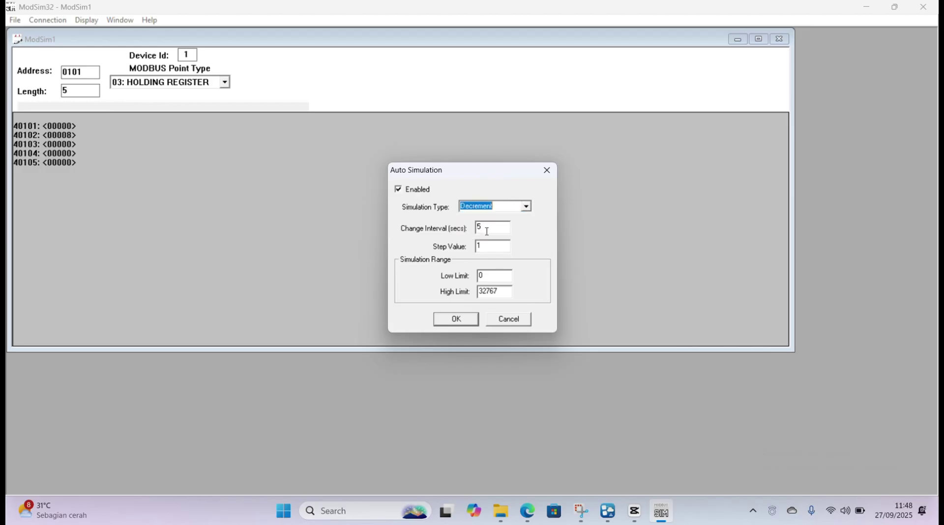
pyautogui.press('Tab')
pyautogui.write('2')
pyautogui.moveTo(488, 228); pyautogui.dragTo(447, 227)
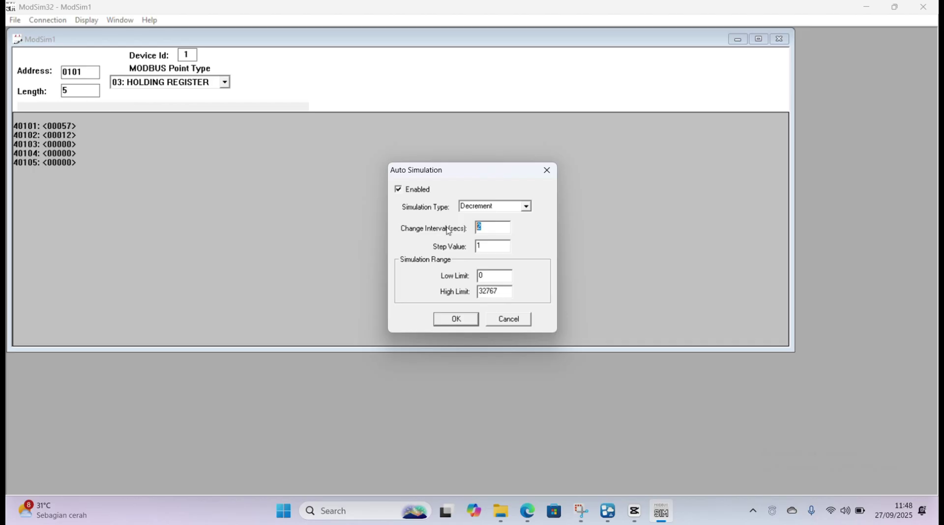
pyautogui.write('1')
pyautogui.moveTo(505, 292); pyautogui.dragTo(473, 293)
pyautogui.write('100')
pyautogui.moveTo(488, 246); pyautogui.dragTo(435, 250)
pyautogui.write('2')
pyautogui.click(456, 320)
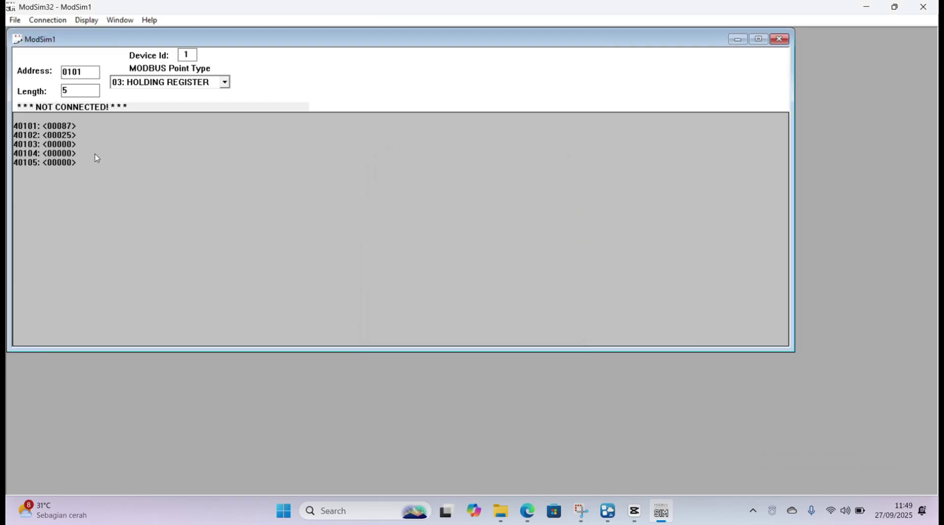
pyautogui.doubleClick(58, 158)
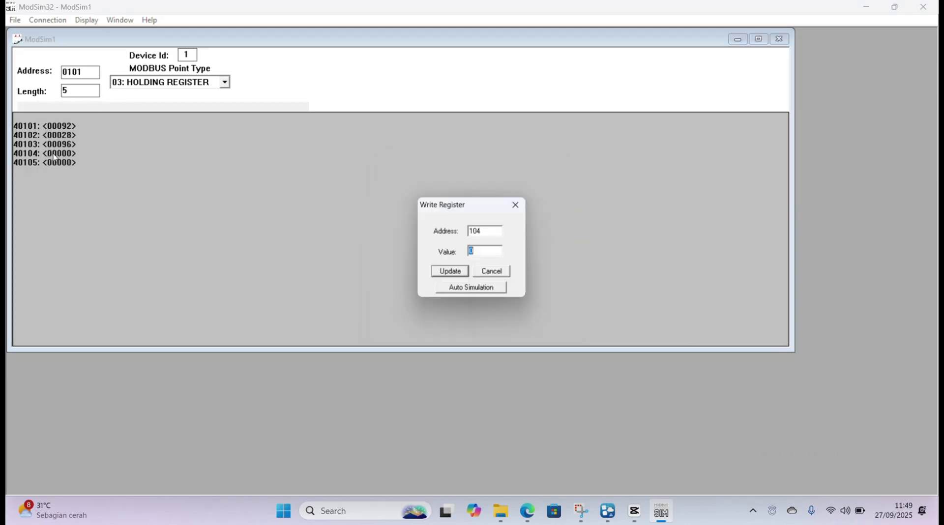
pyautogui.click(517, 205)
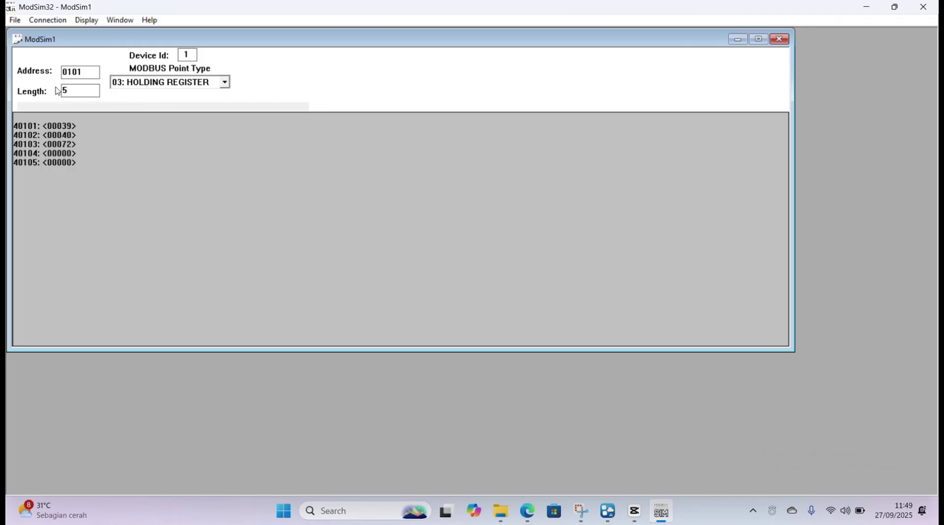
# Connect the simulator as a Modbus/TCP server.
pyautogui.click(48, 21)
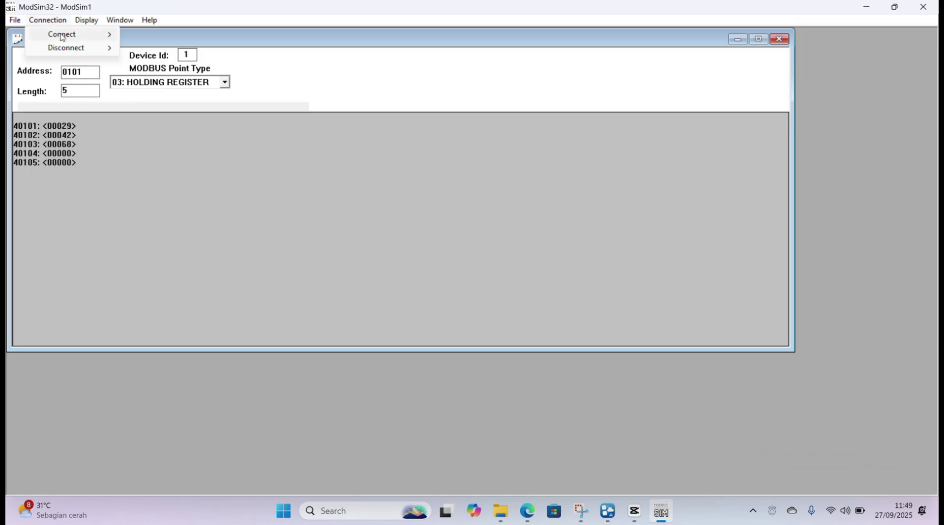
pyautogui.moveTo(62, 37)
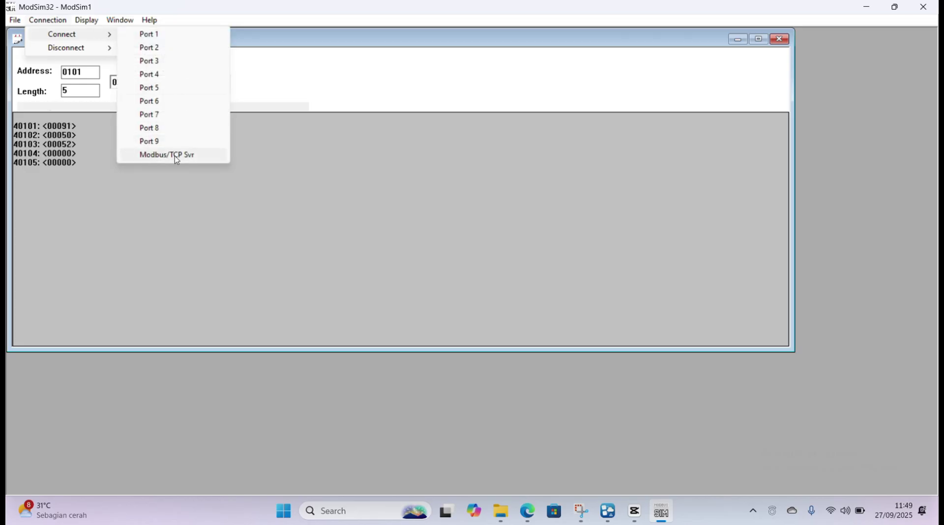
pyautogui.click(175, 154)
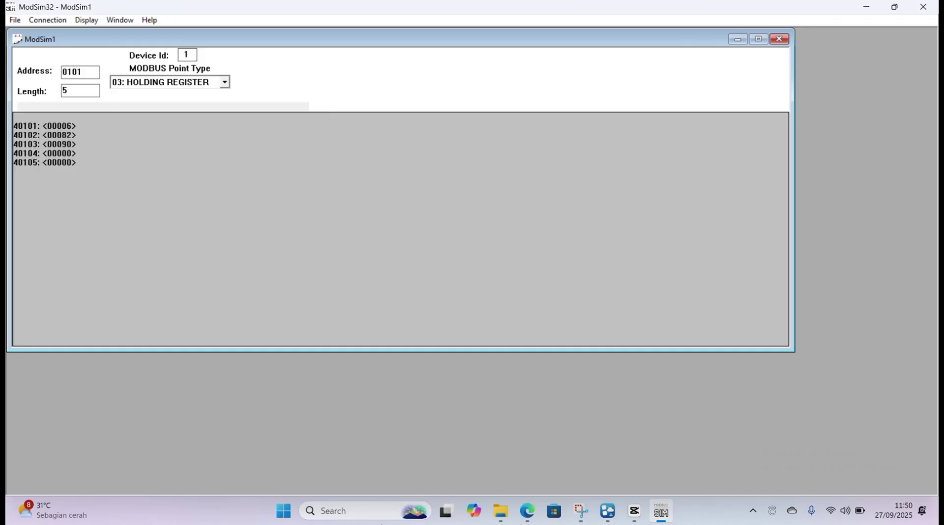
# Look up the computer's IPv4 address by running ipconfig in Command Prompt, and close the window.
pyautogui.click(369, 514)
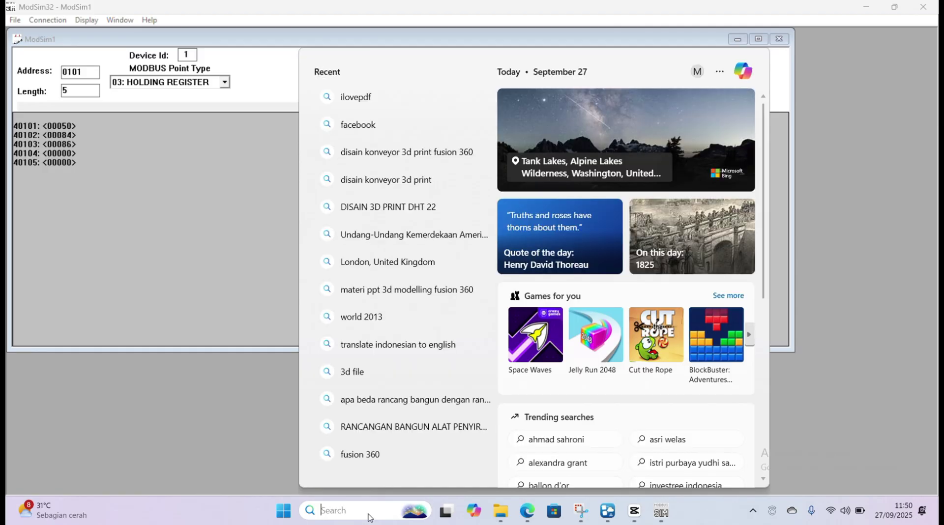
pyautogui.write('cmd')
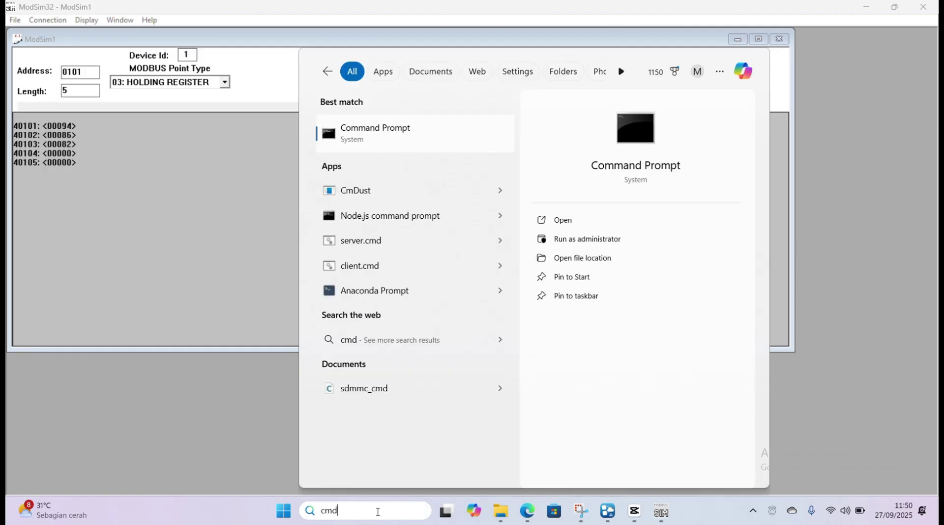
pyautogui.click(364, 134)
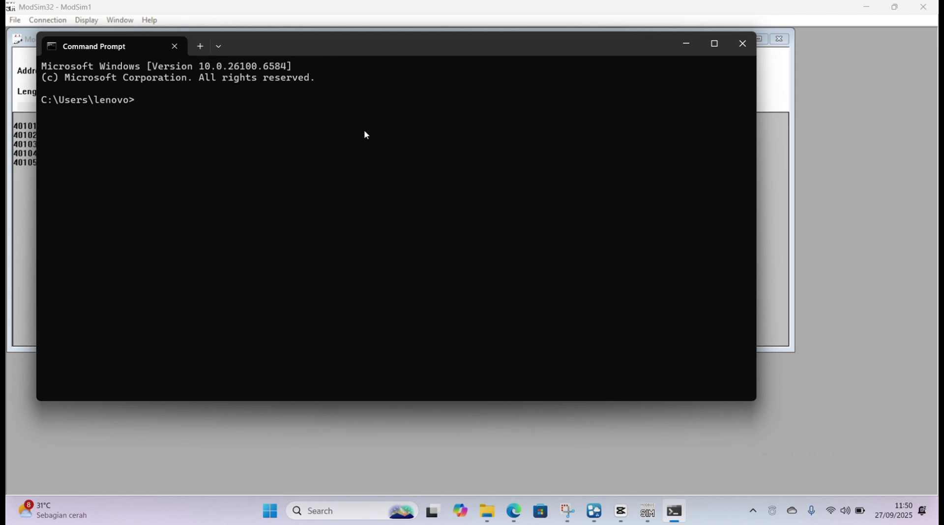
pyautogui.write('ipconfig')
pyautogui.press('Return')
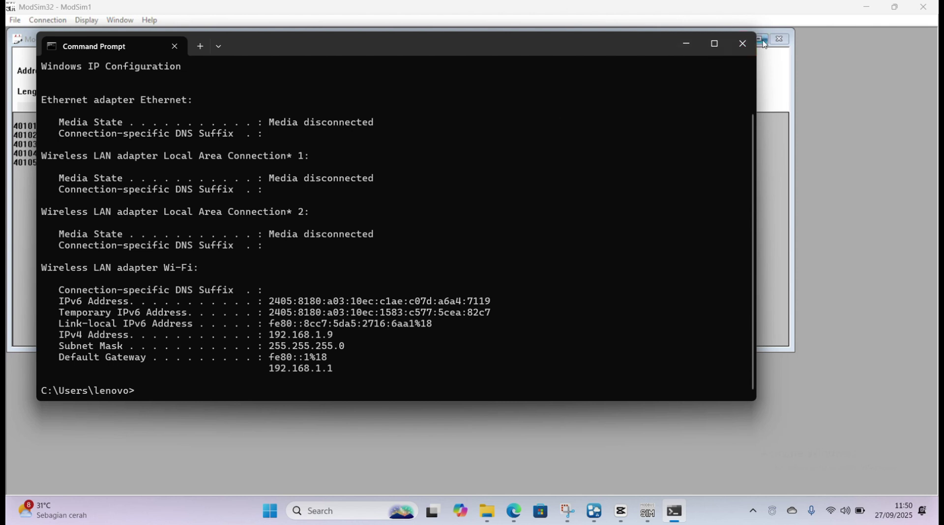
pyautogui.click(742, 44)
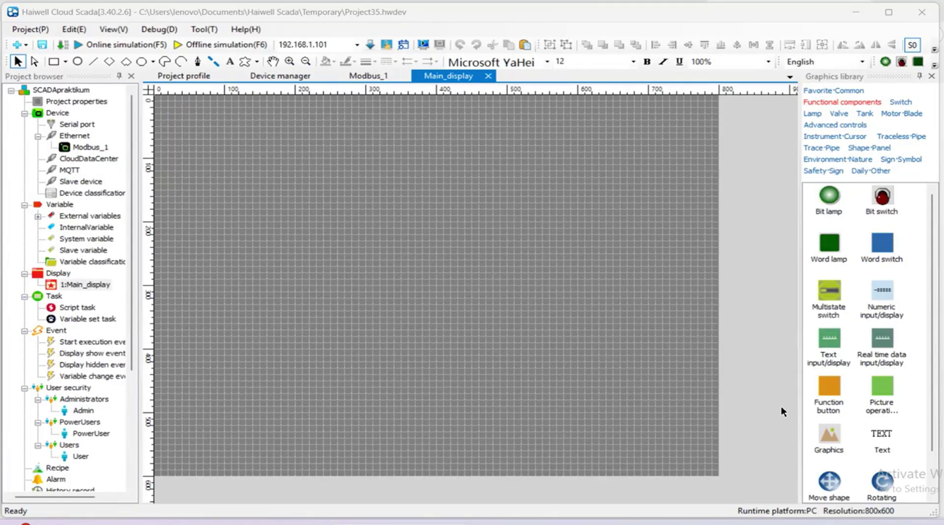
# In Haiwell Cloud Scada, create a project named praktekSCADA1 for the PC platform at 800x600, without saving the current project.
pyautogui.click(30, 29)
pyautogui.click(61, 60)
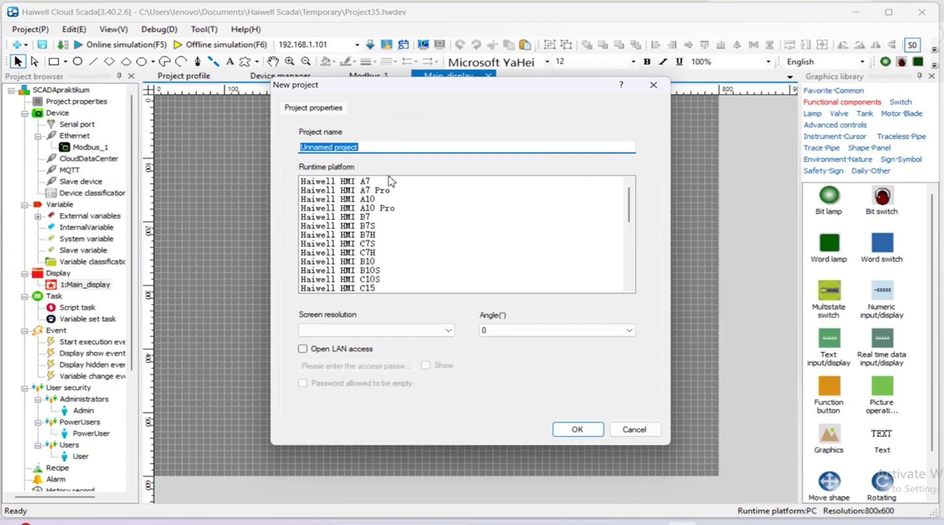
pyautogui.write('prak')
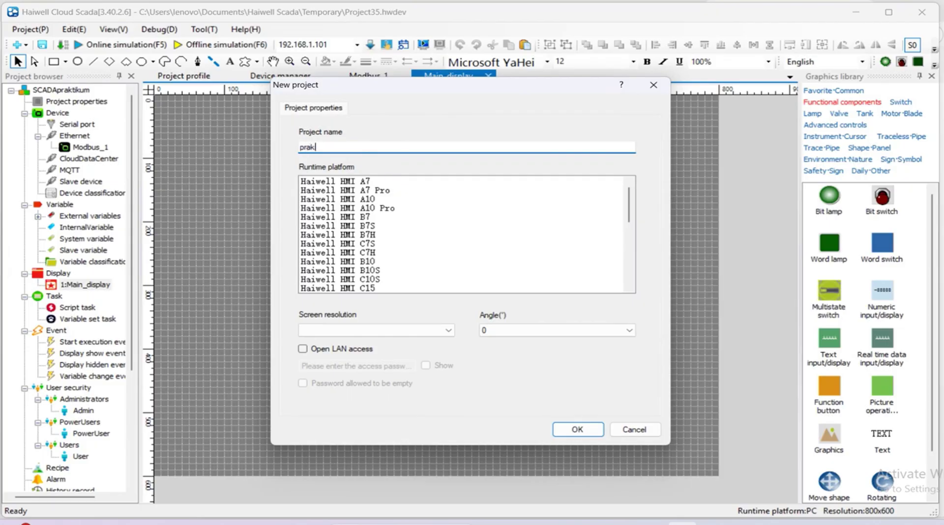
pyautogui.write('tek SCAD')
pyautogui.scroll(-5, 390, 245)
pyautogui.click(315, 252)
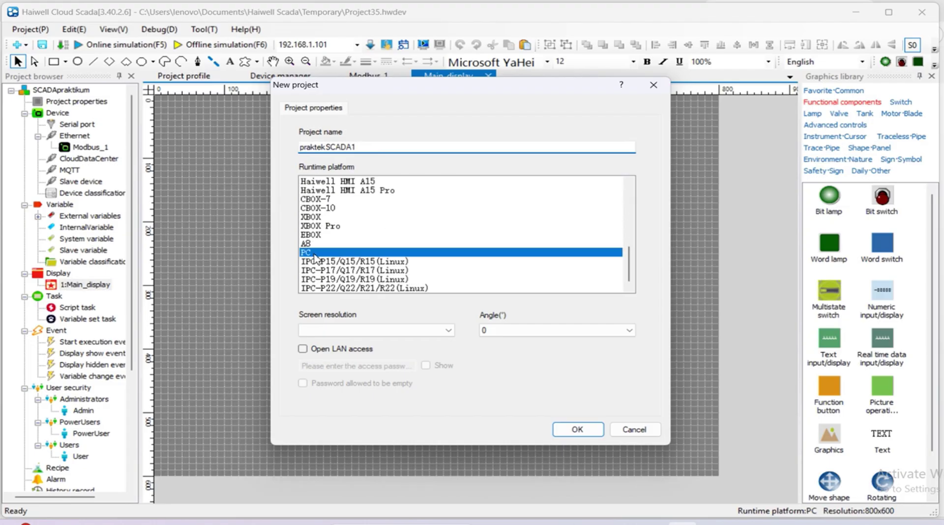
pyautogui.click(393, 332)
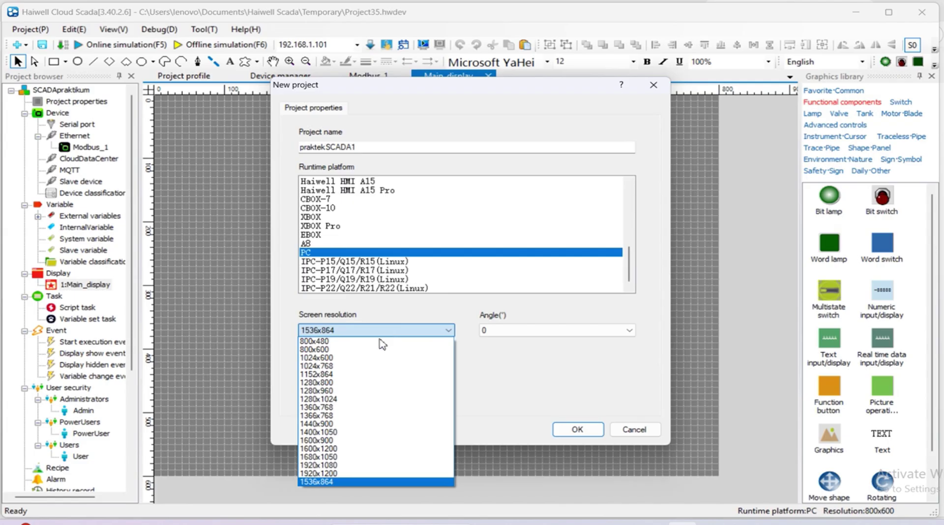
pyautogui.click(325, 349)
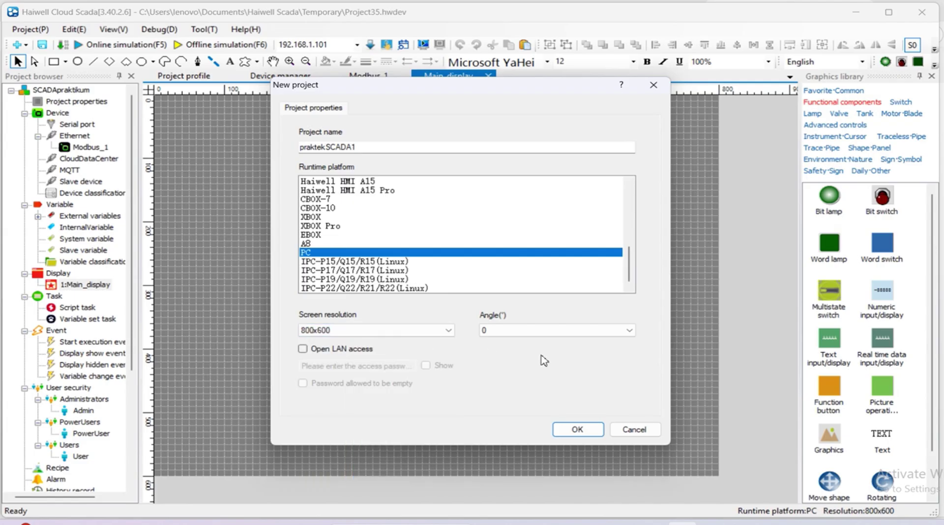
pyautogui.click(576, 429)
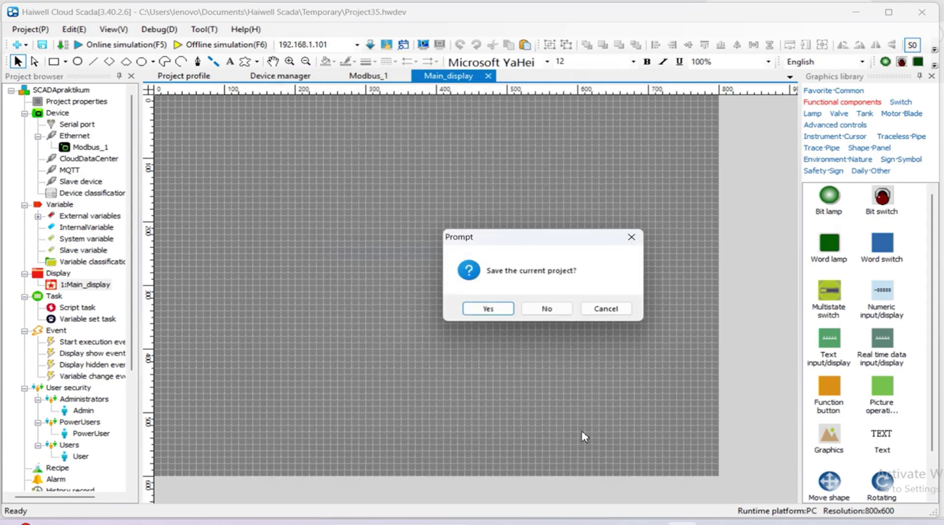
pyautogui.click(543, 310)
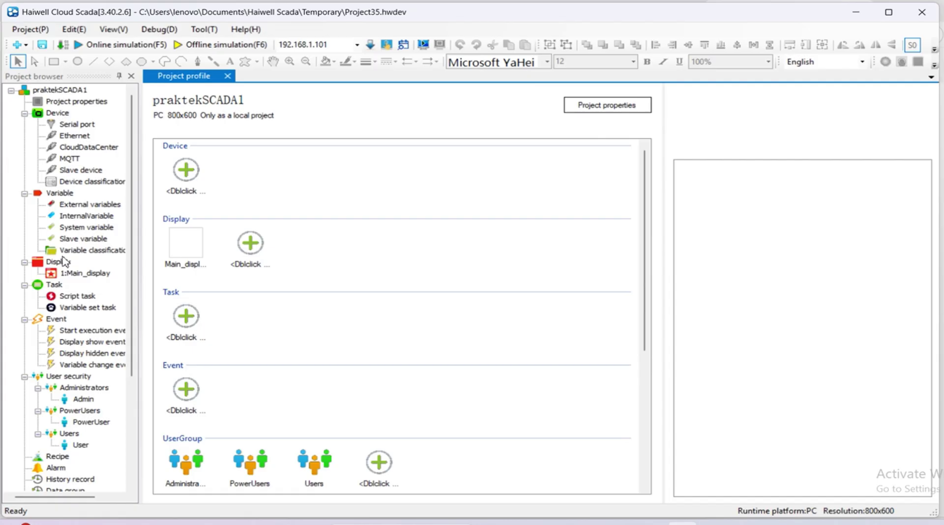
# Start a new Ethernet (TCP/IP) device and choose Modbus Master(TCP/UDP) from the Common group as its type.
pyautogui.click(59, 113)
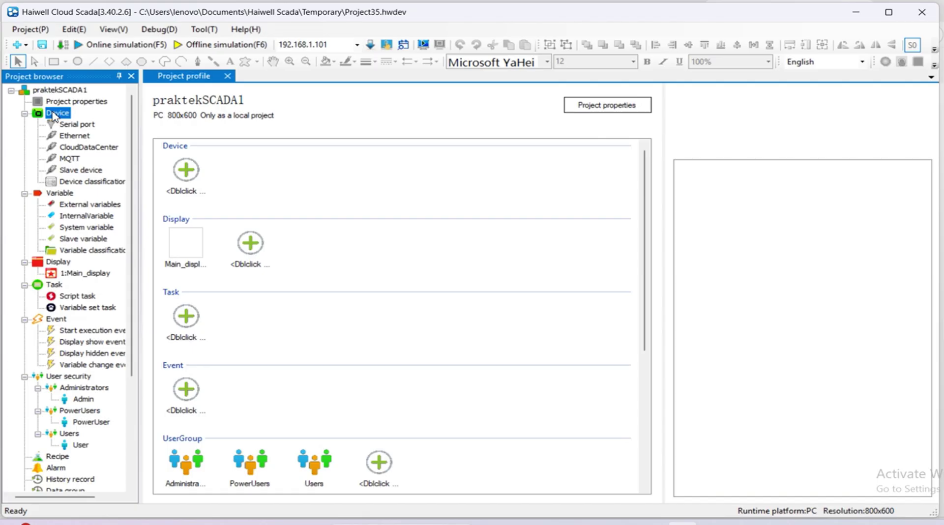
pyautogui.doubleClick(73, 138)
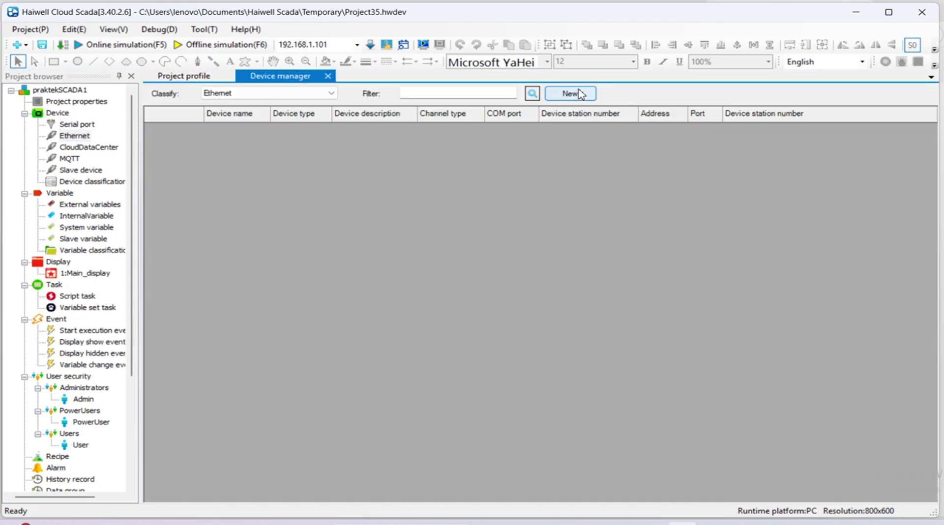
pyautogui.click(579, 93)
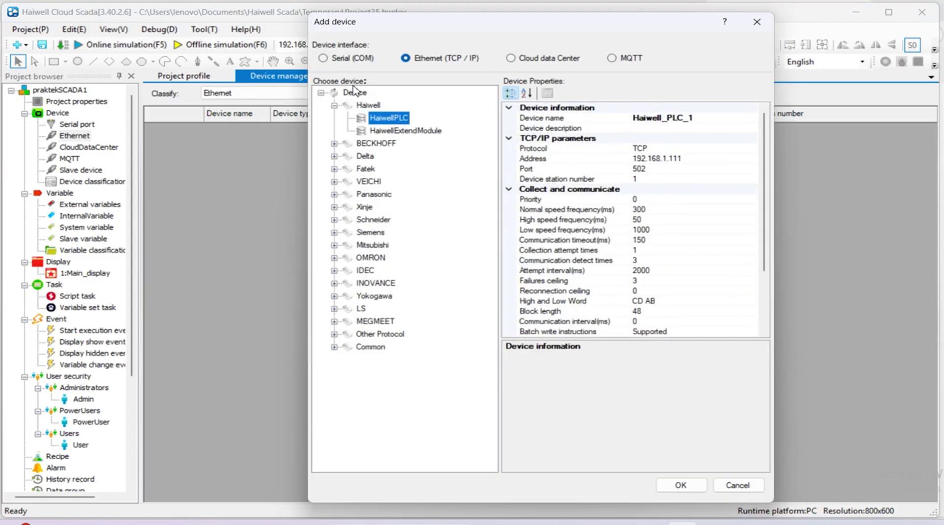
pyautogui.doubleClick(371, 348)
pyautogui.click(384, 361)
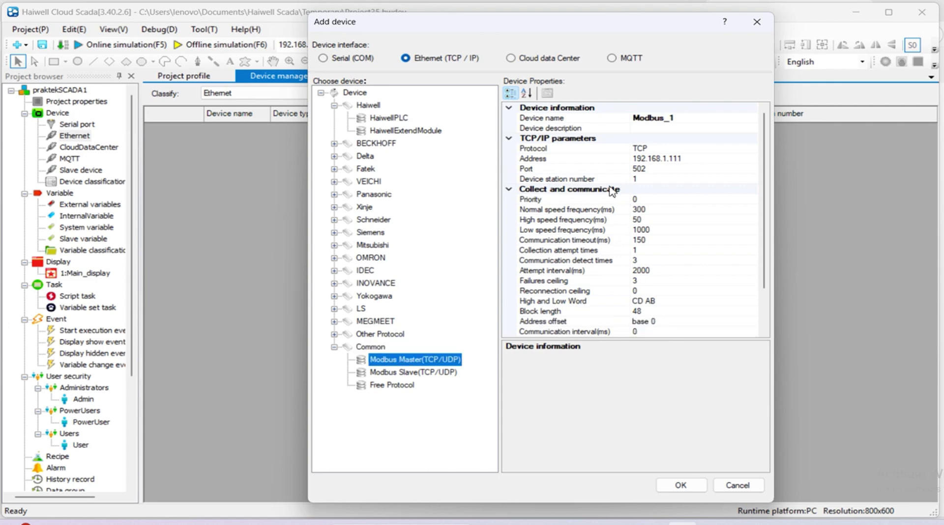
# Set the Modbus device's IP address to 127.0.0.1 and add the device to the project.
pyautogui.click(677, 159)
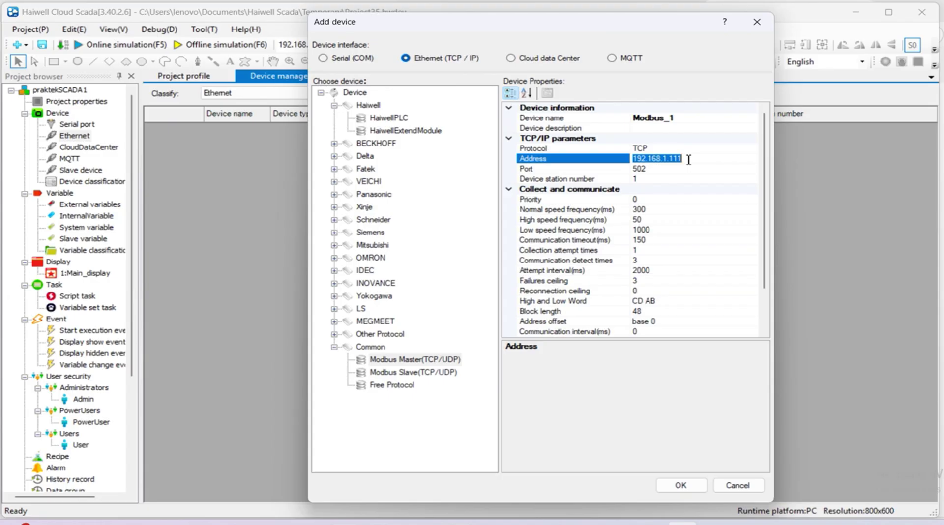
pyautogui.write('127.0')
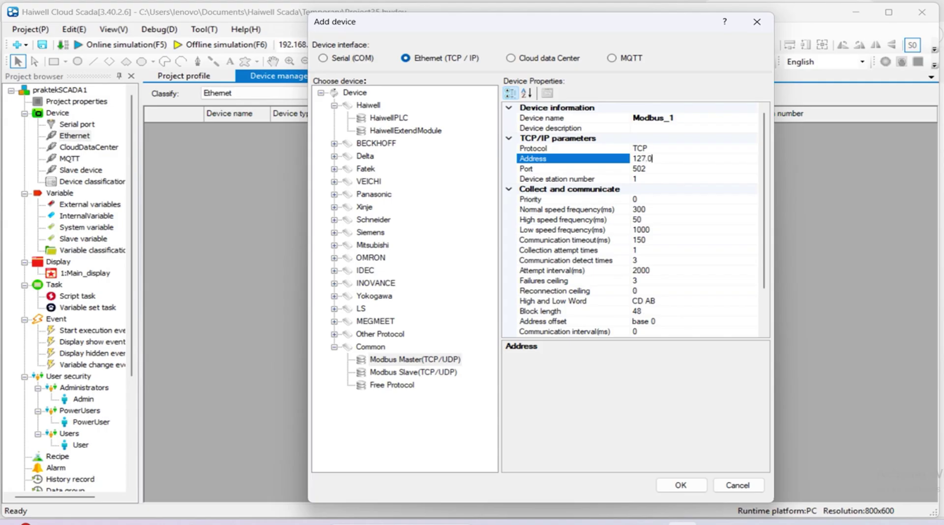
pyautogui.write('.0.1')
pyautogui.click(652, 158)
pyautogui.click(641, 180)
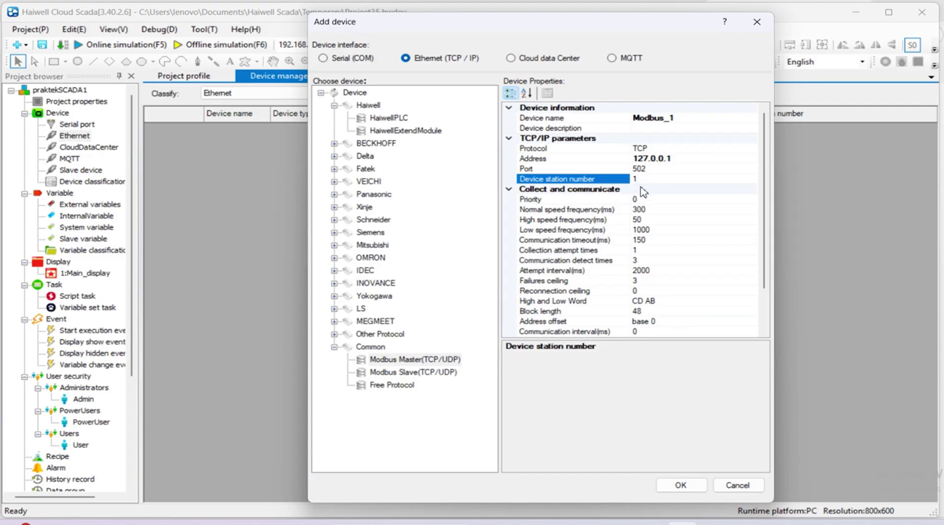
pyautogui.click(681, 485)
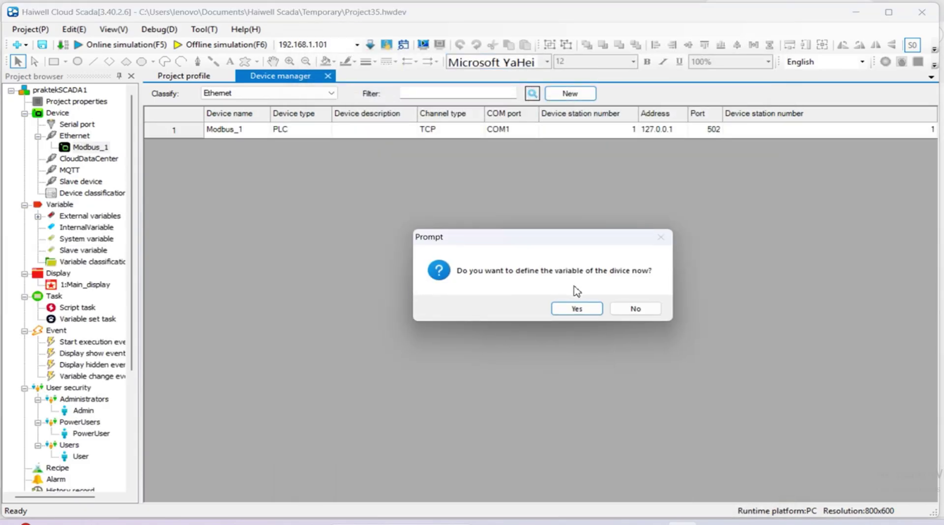
# Define a device variable named random with register type 4X16, data type Integer and address 100, saving it to continue with another.
pyautogui.click(577, 310)
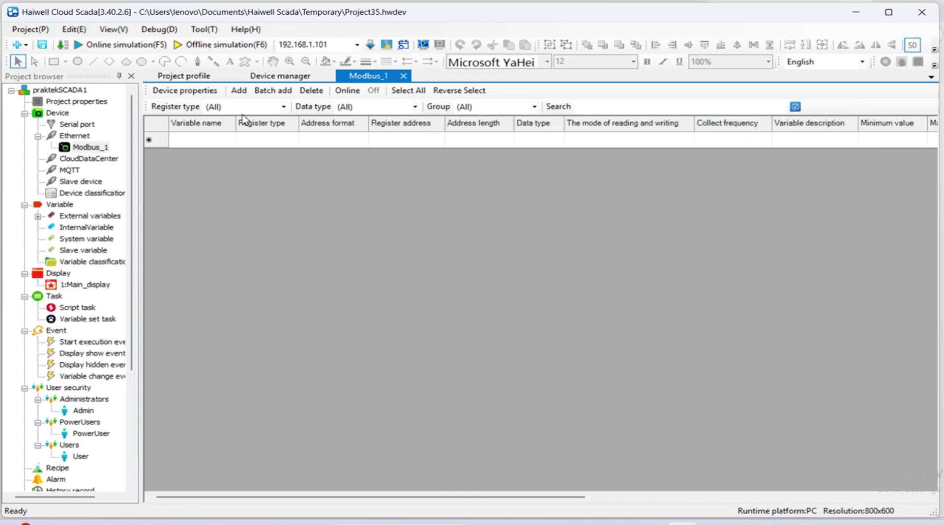
pyautogui.click(240, 92)
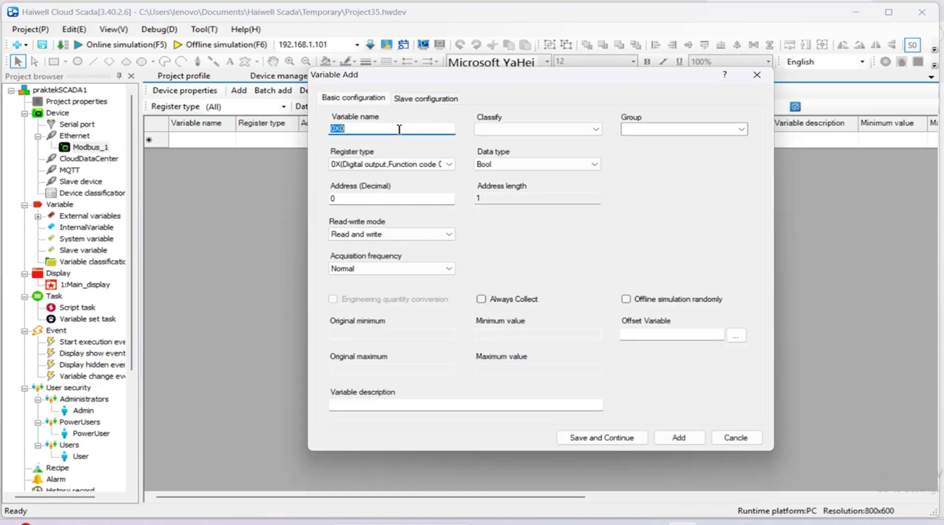
pyautogui.write('random')
pyautogui.click(449, 167)
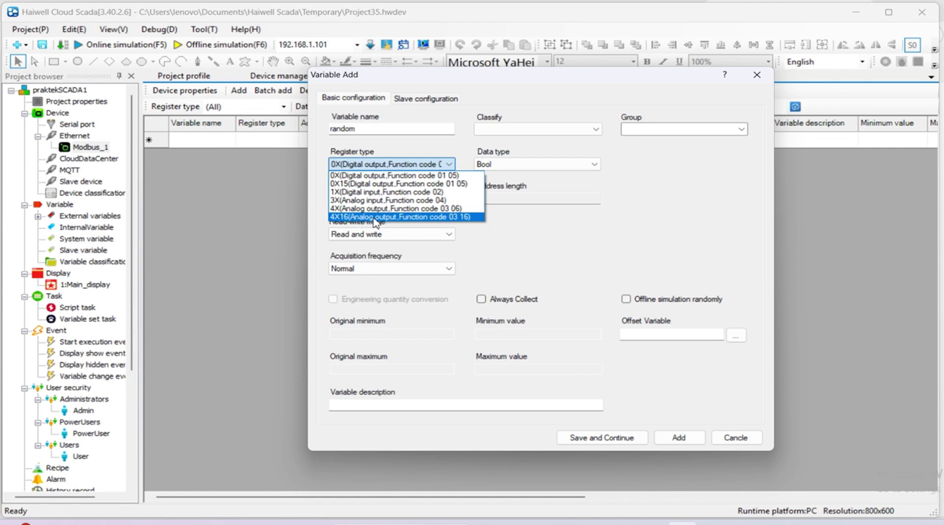
pyautogui.click(446, 218)
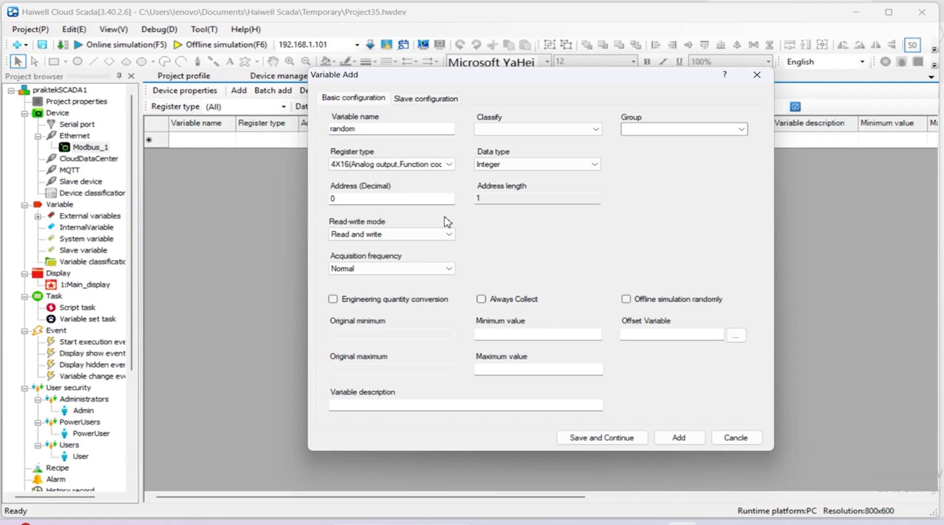
pyautogui.click(519, 163)
pyautogui.click(505, 184)
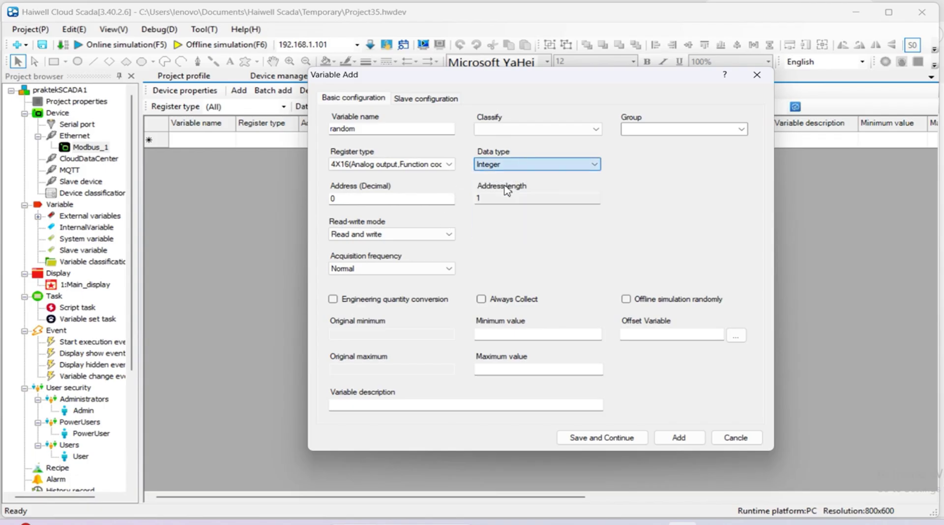
pyautogui.click(358, 198)
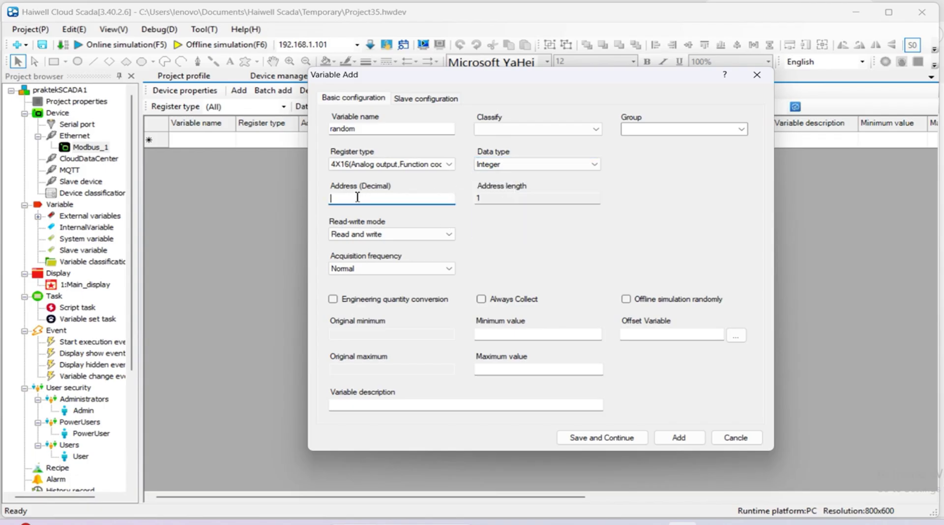
pyautogui.write('100')
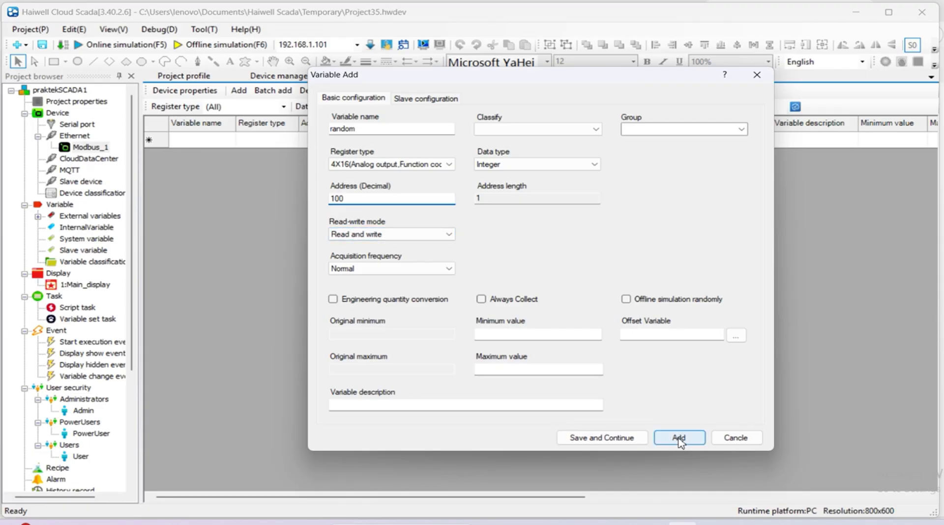
pyautogui.click(633, 442)
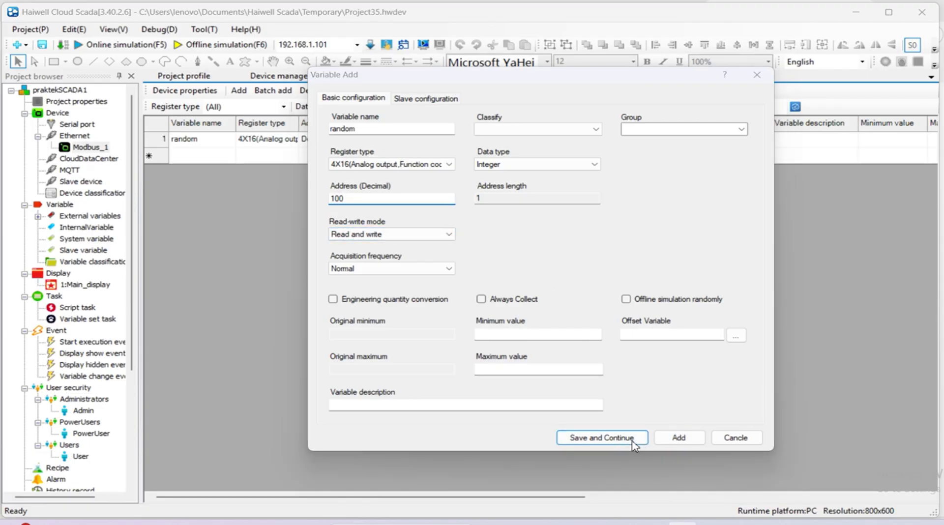
pyautogui.click(561, 310)
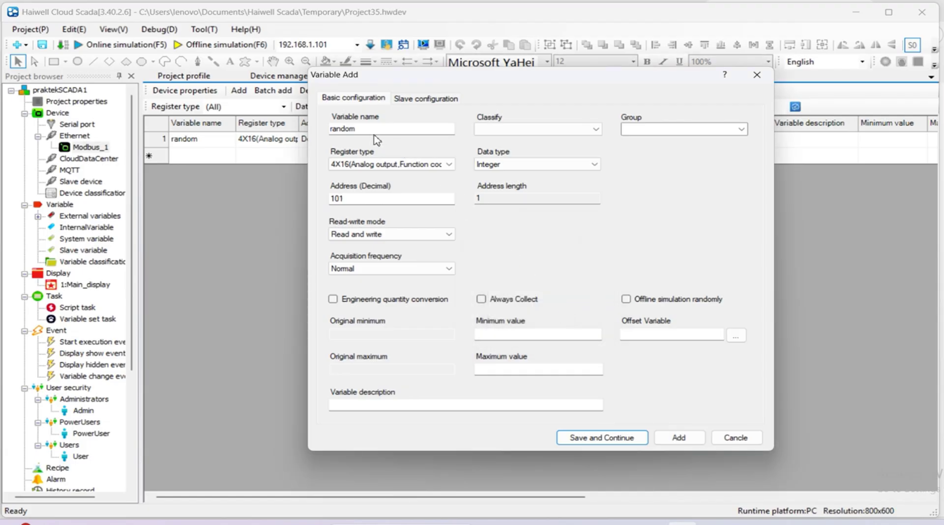
# Add an Integer variable named counterUP on 4X16 address 101 and continue with another.
pyautogui.moveTo(375, 128); pyautogui.dragTo(293, 124)
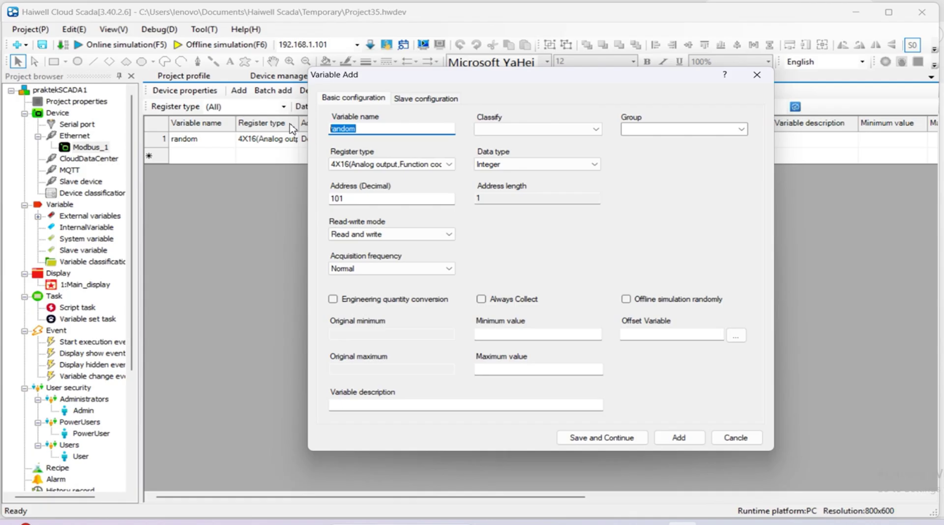
pyautogui.write('counterUP')
pyautogui.click(600, 439)
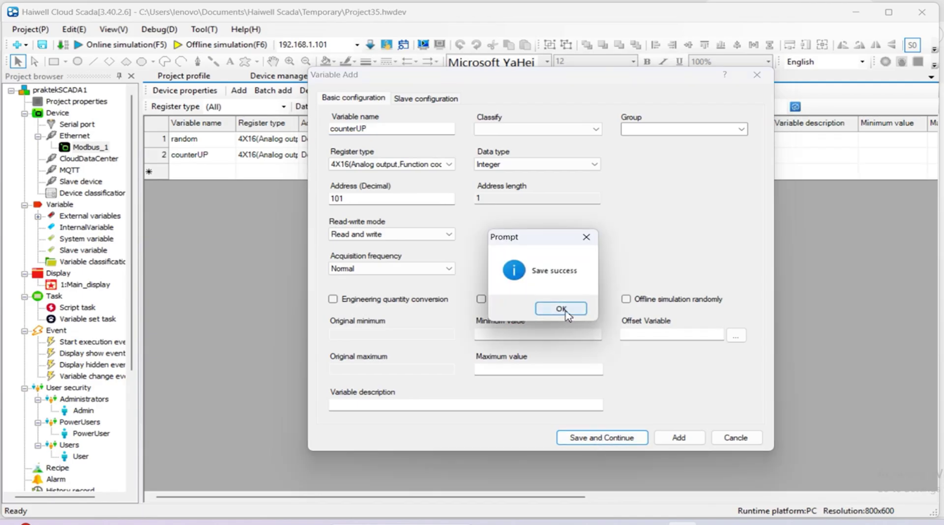
pyautogui.click(568, 316)
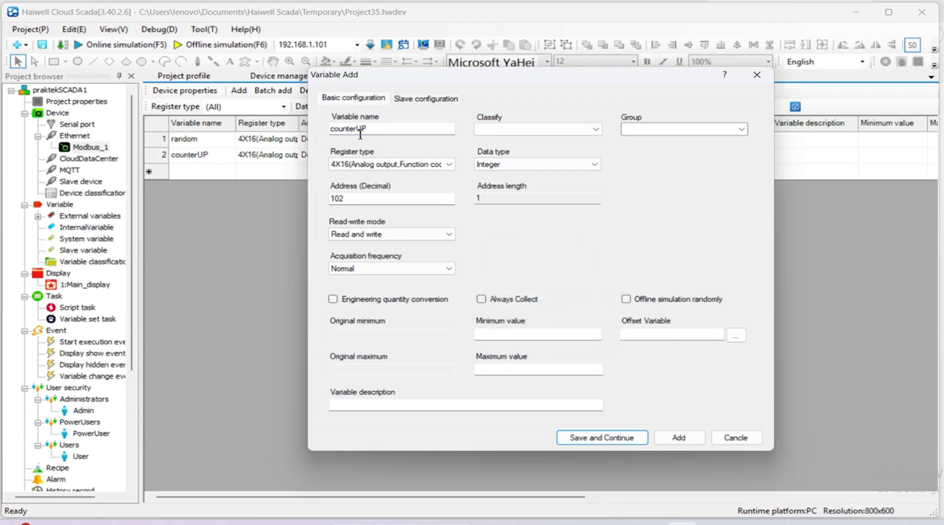
# Add an Integer variable named counterDOWN on 4X16 address 102 and continue with another.
pyautogui.click(377, 129)
pyautogui.press('BackSpace')
pyautogui.press('BackSpace')
pyautogui.write('DWON')
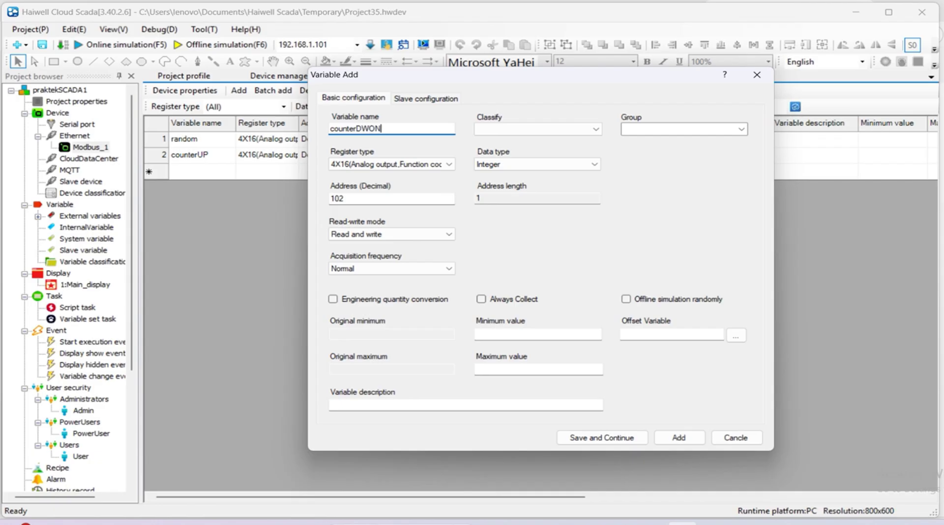
pyautogui.press('BackSpace')
pyautogui.press('BackSpace')
pyautogui.write('OW')
pyautogui.click(603, 439)
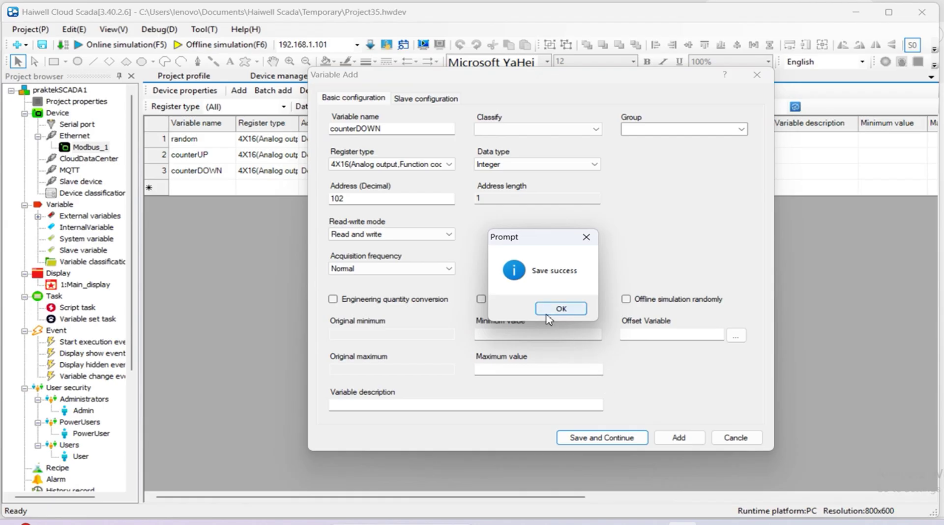
pyautogui.click(560, 309)
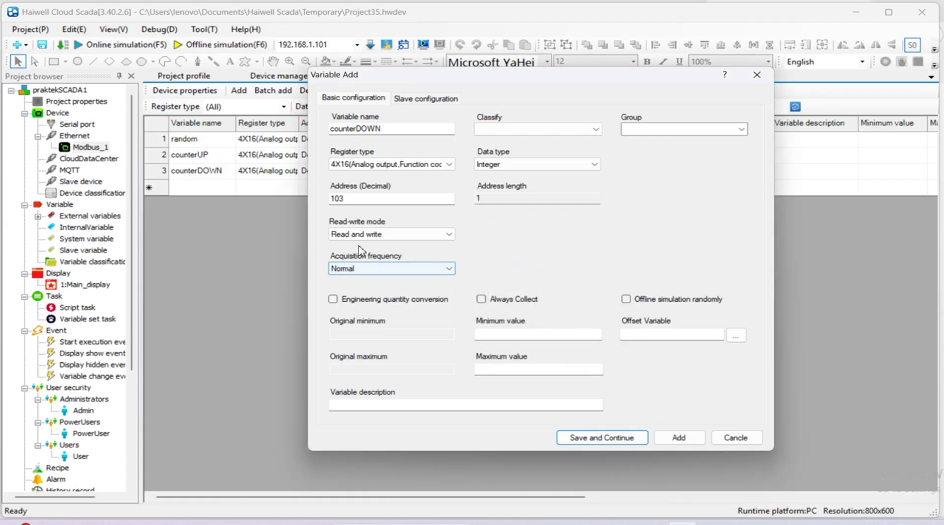
# Add a variable named LED with data type Bool, address 103 and bit address 0, and continue with another.
pyautogui.doubleClick(393, 129)
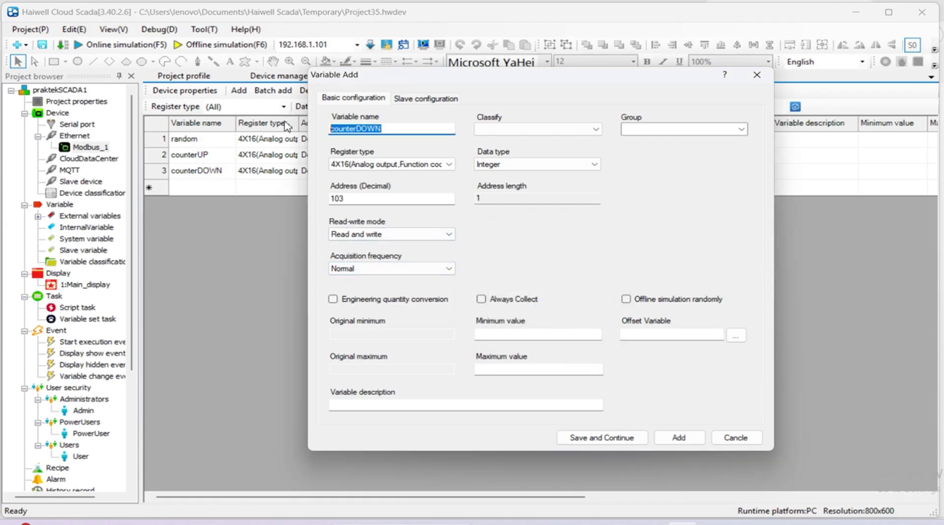
pyautogui.write('LED')
pyautogui.click(535, 165)
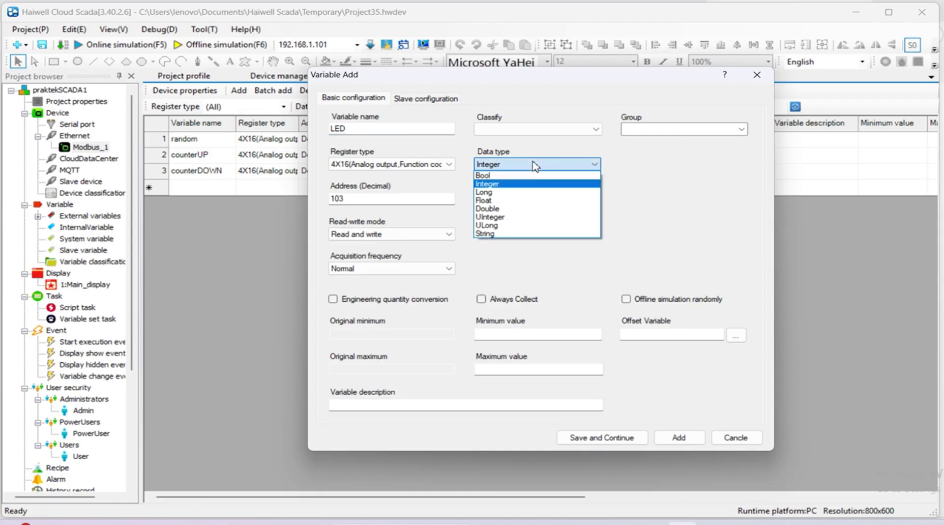
pyautogui.click(509, 182)
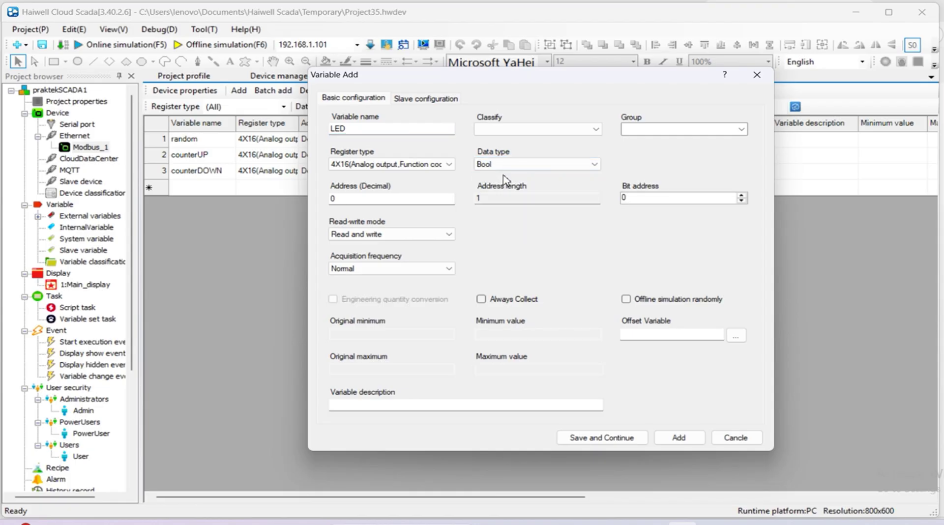
pyautogui.click(349, 199)
pyautogui.click(641, 199)
pyautogui.click(615, 436)
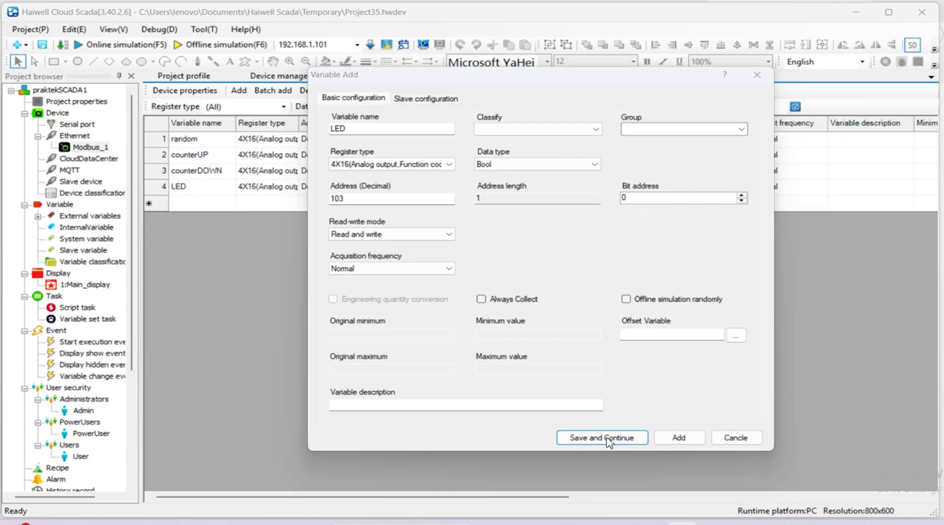
pyautogui.click(564, 310)
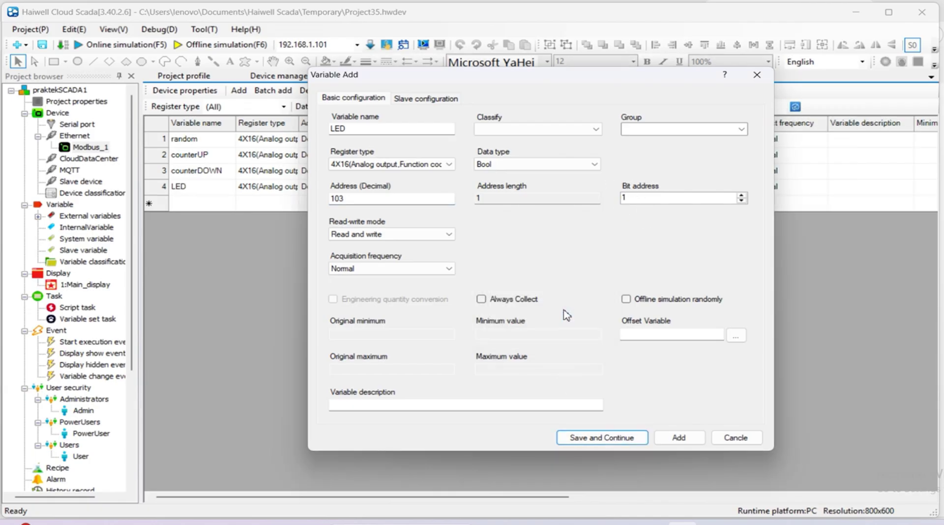
# Add a Bool variable named saklar with address 104 and bit address 0, and finish adding variables.
pyautogui.click(339, 128)
pyautogui.doubleClick(339, 127)
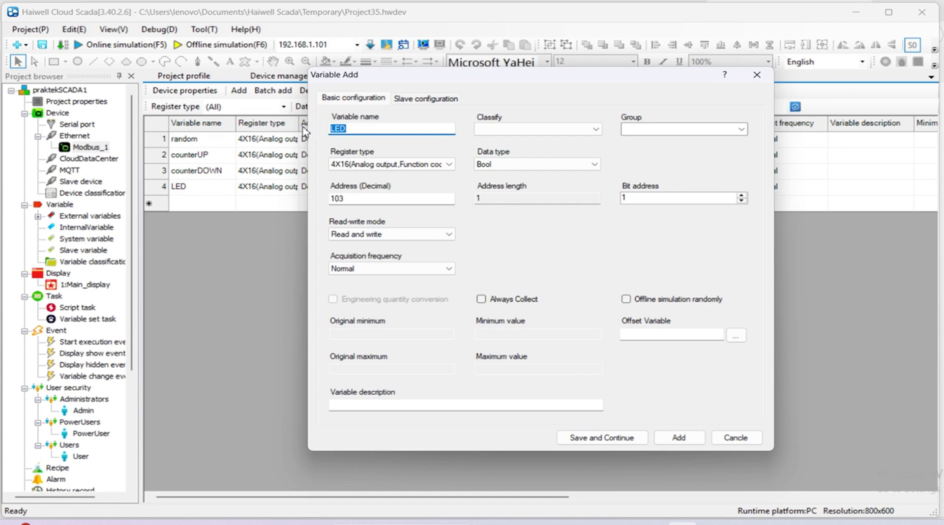
pyautogui.write('saklar')
pyautogui.click(648, 198)
pyautogui.click(368, 201)
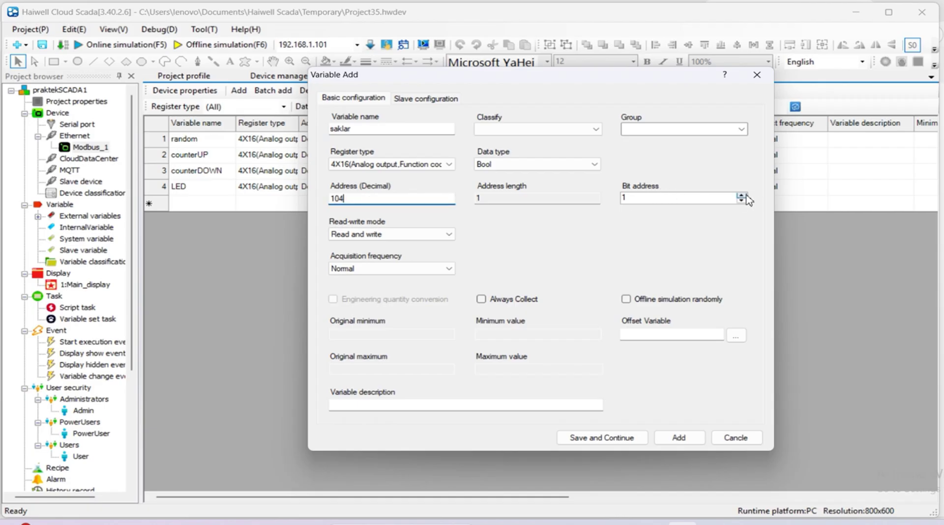
pyautogui.click(742, 196)
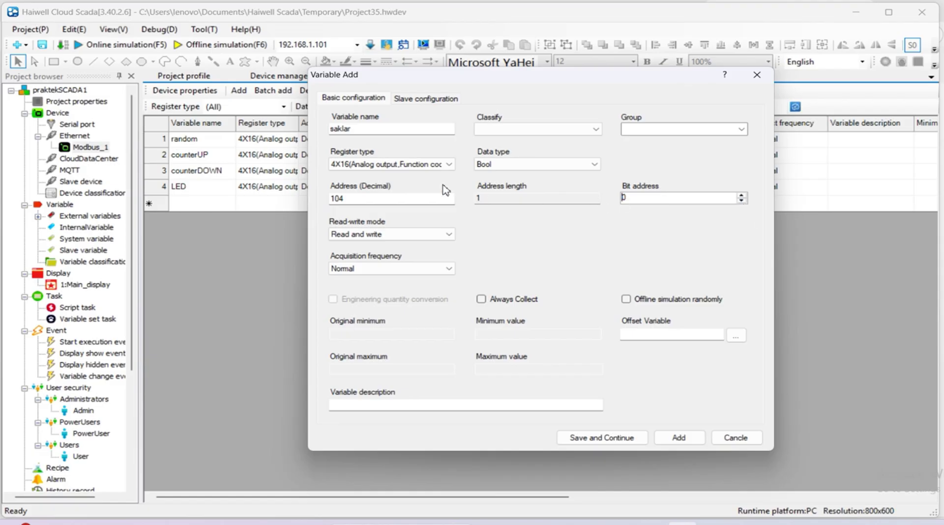
pyautogui.click(602, 438)
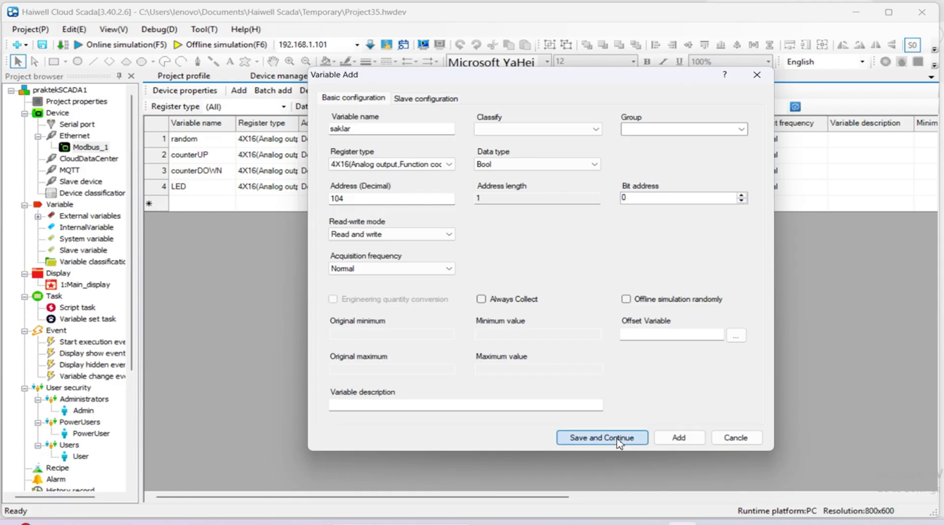
pyautogui.click(561, 308)
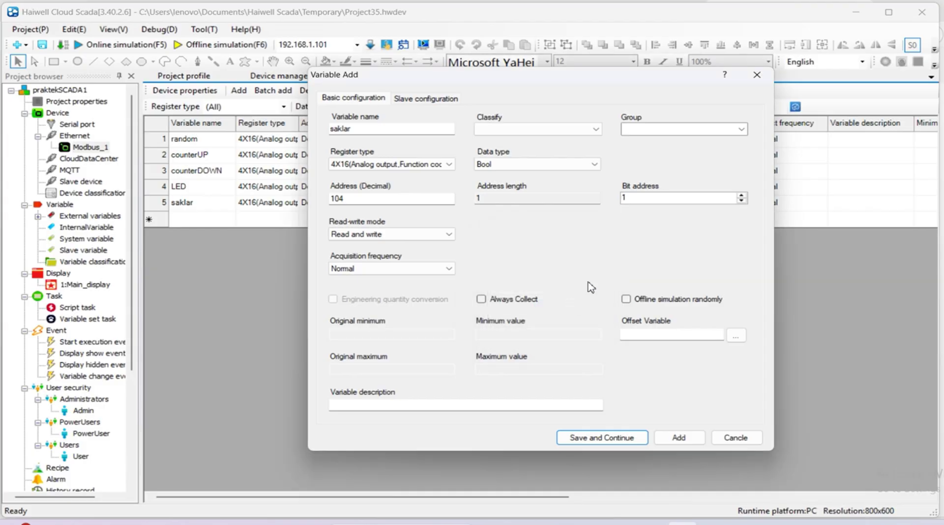
pyautogui.click(736, 437)
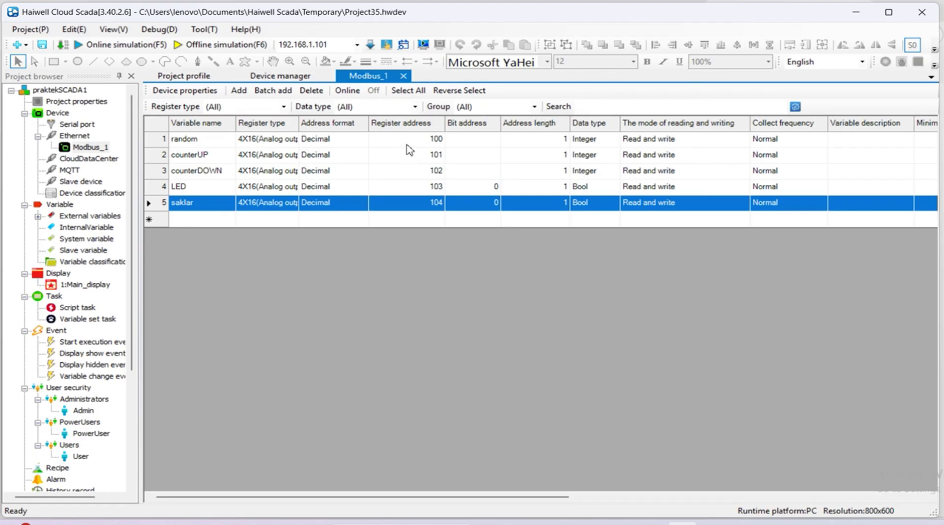
# Switch to ModSim32 and compare its holding registers 40101 to 40105 with the Modbus_1 variable addresses, then return to the Haiwell project.
pyautogui.click(753, 467)
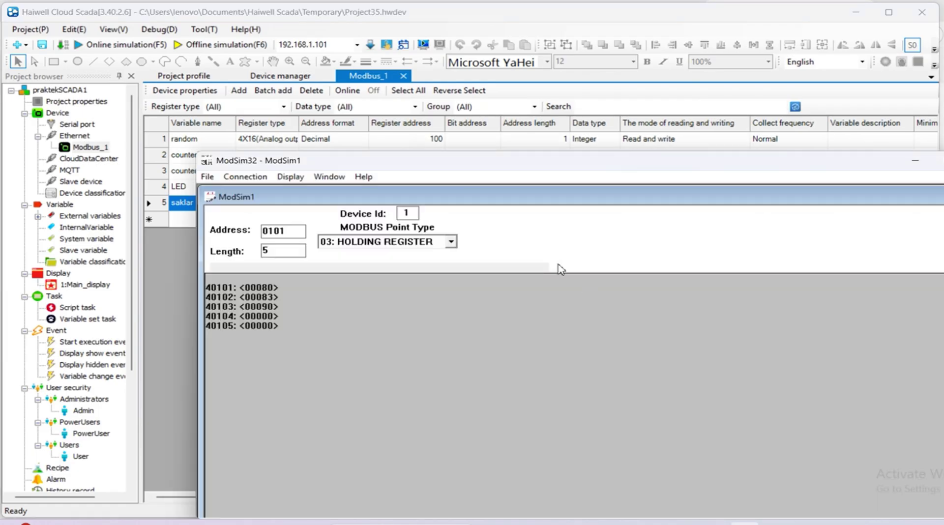
pyautogui.moveTo(484, 167); pyautogui.dragTo(507, 266)
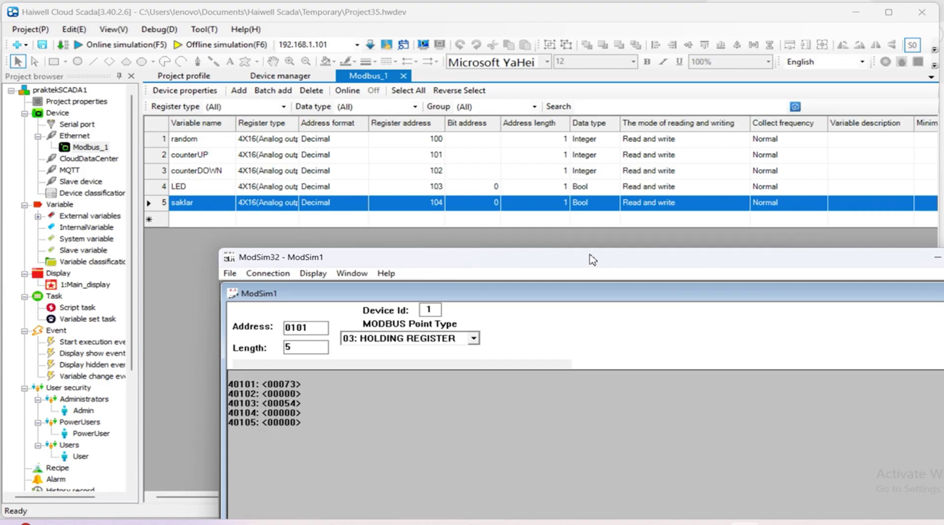
pyautogui.click(167, 269)
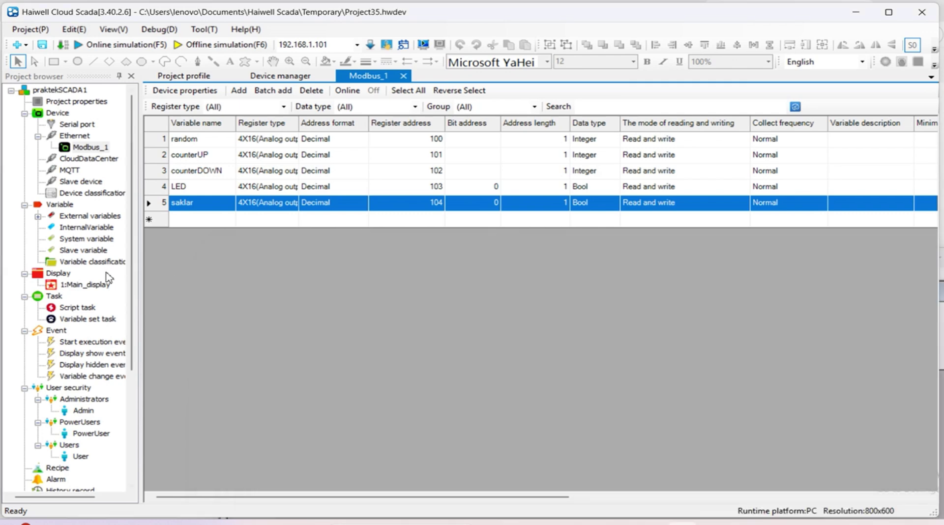
# Open Main_display for editing and set its background color to medium gray.
pyautogui.click(76, 287)
pyautogui.doubleClick(76, 290)
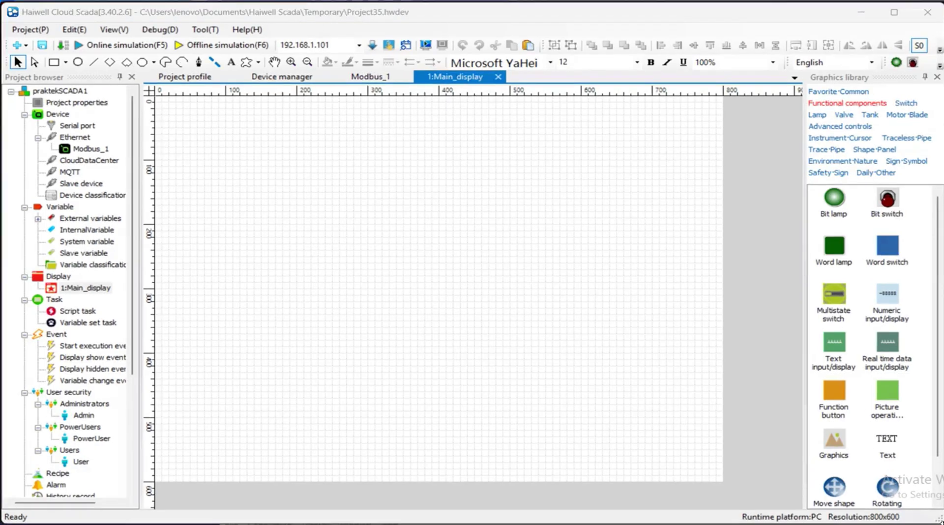
pyautogui.rightClick(295, 209)
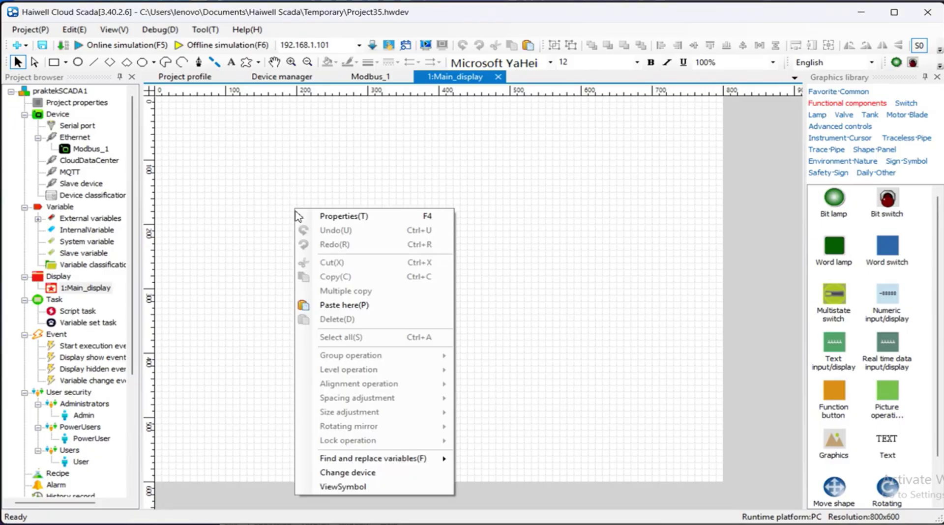
pyautogui.click(344, 217)
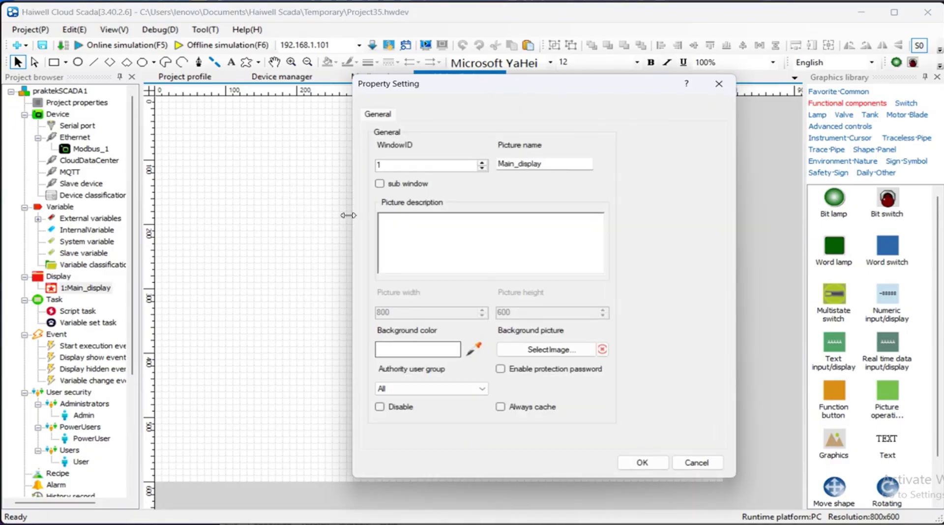
pyautogui.click(413, 350)
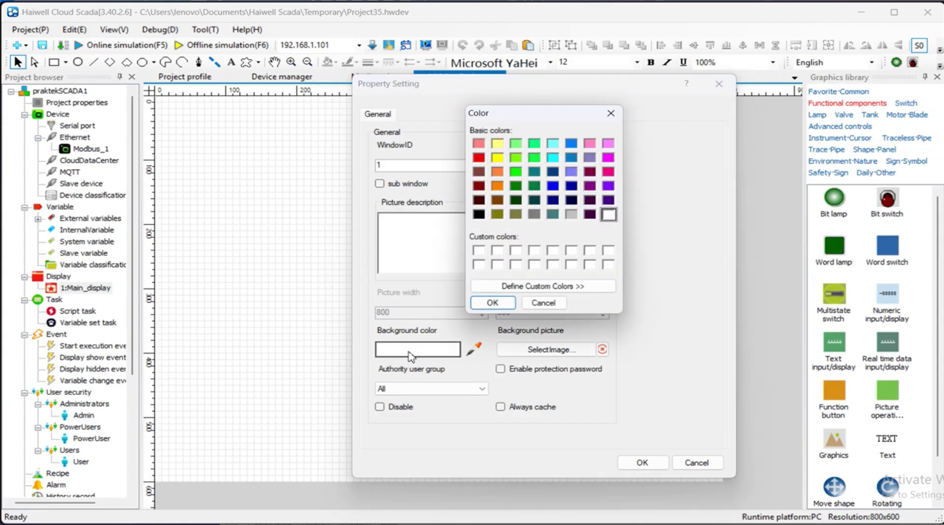
pyautogui.click(535, 216)
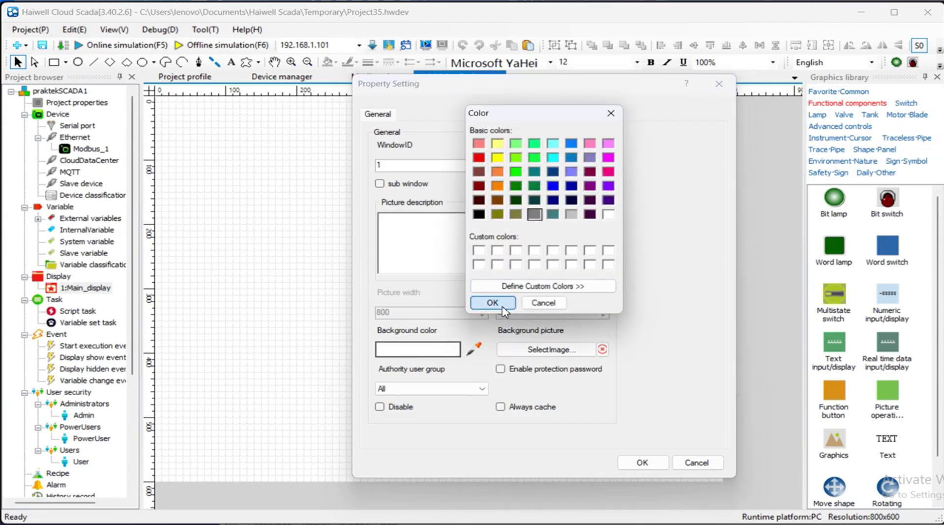
pyautogui.click(492, 303)
pyautogui.click(643, 463)
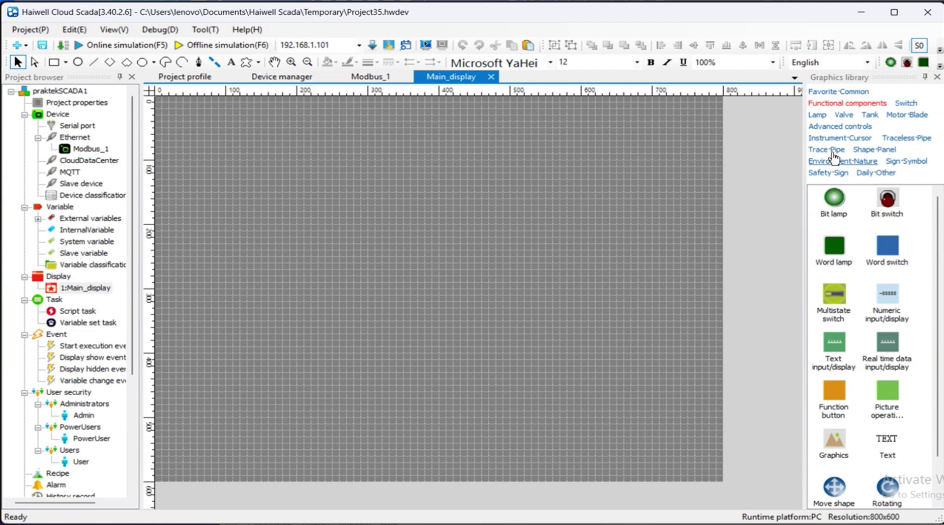
# Place a Numeric input/display functional component near the upper-left corner of the canvas, at about (30, 78).
pyautogui.click(831, 92)
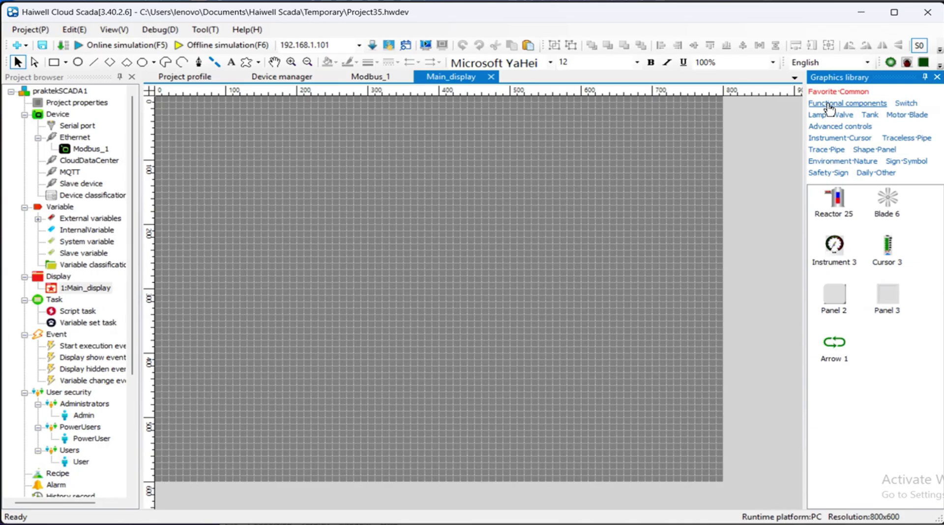
pyautogui.click(830, 105)
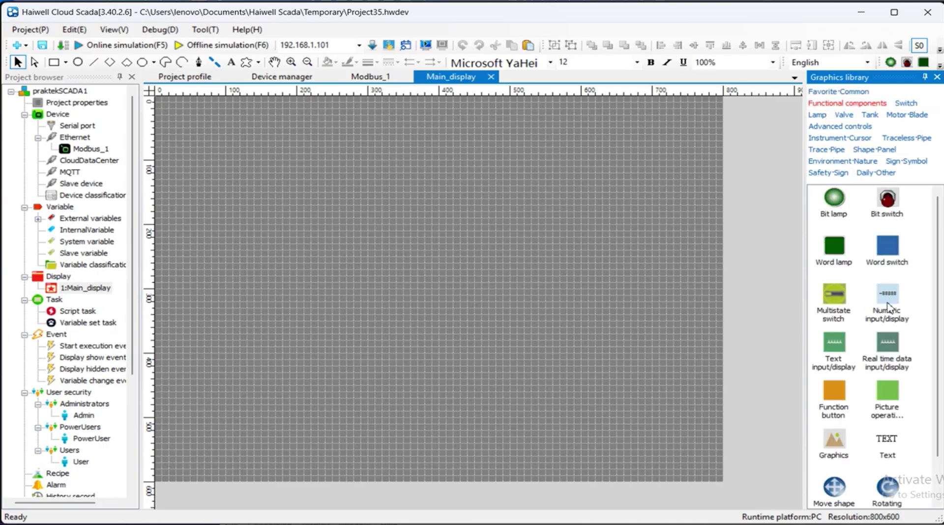
pyautogui.moveTo(888, 304); pyautogui.dragTo(211, 146)
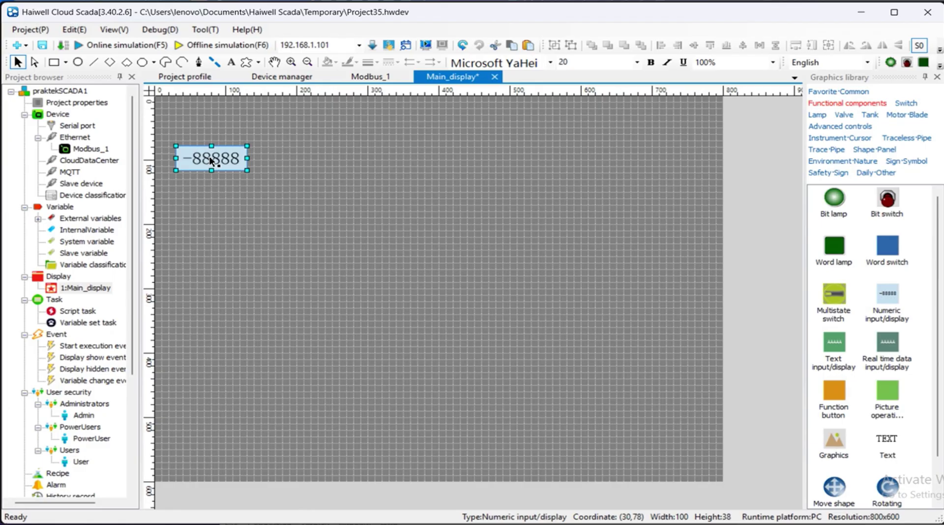
# Bind the numeric display's read variable to random from the Modbus_1 device.
pyautogui.doubleClick(211, 161)
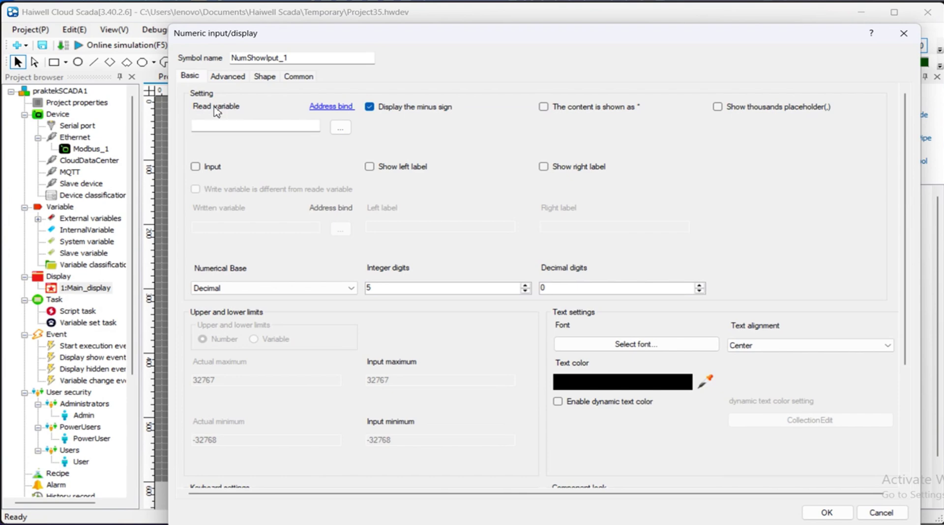
pyautogui.click(340, 128)
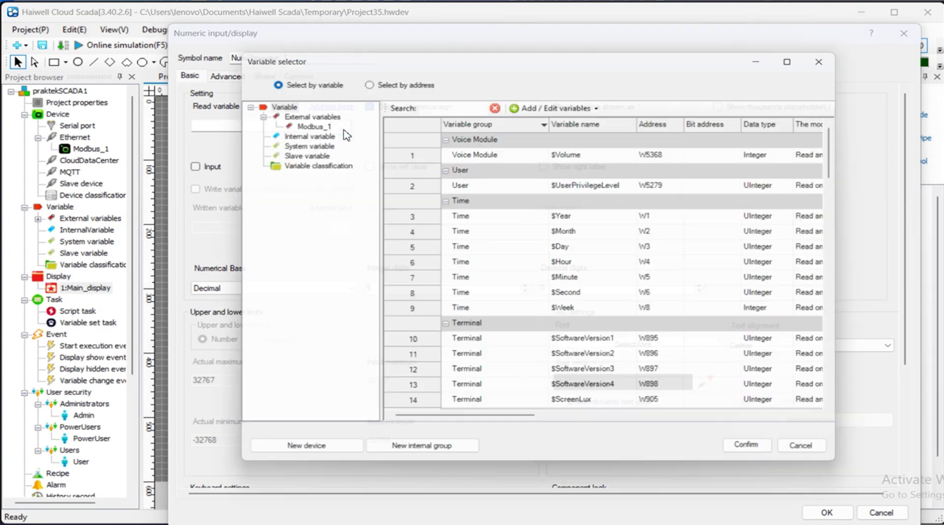
pyautogui.click(314, 127)
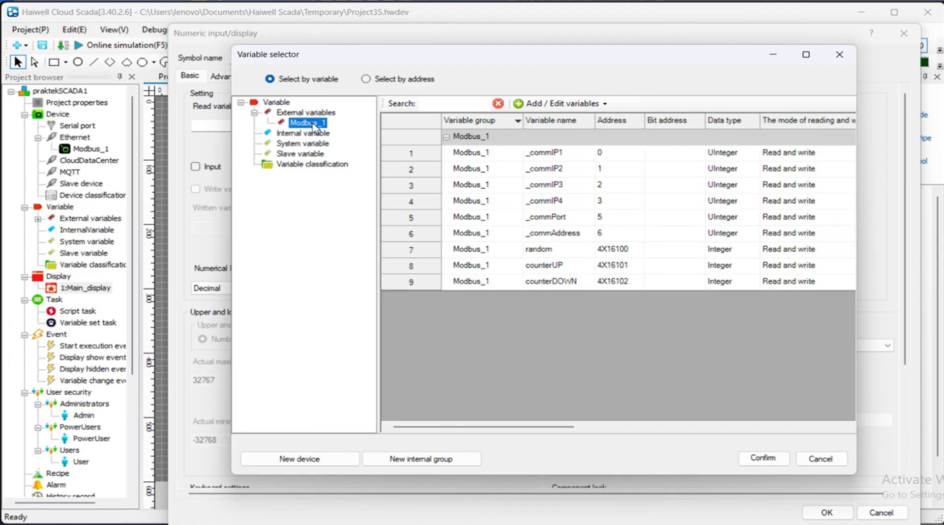
pyautogui.click(565, 251)
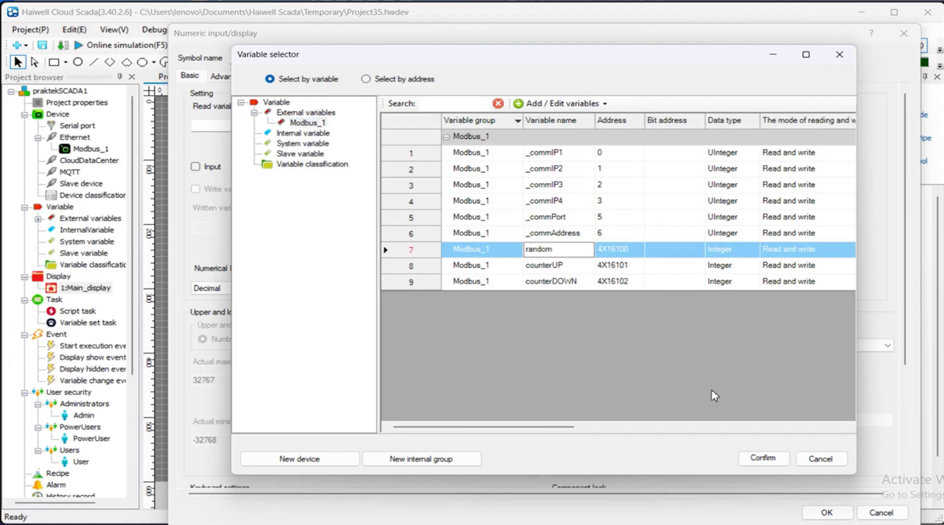
pyautogui.click(763, 458)
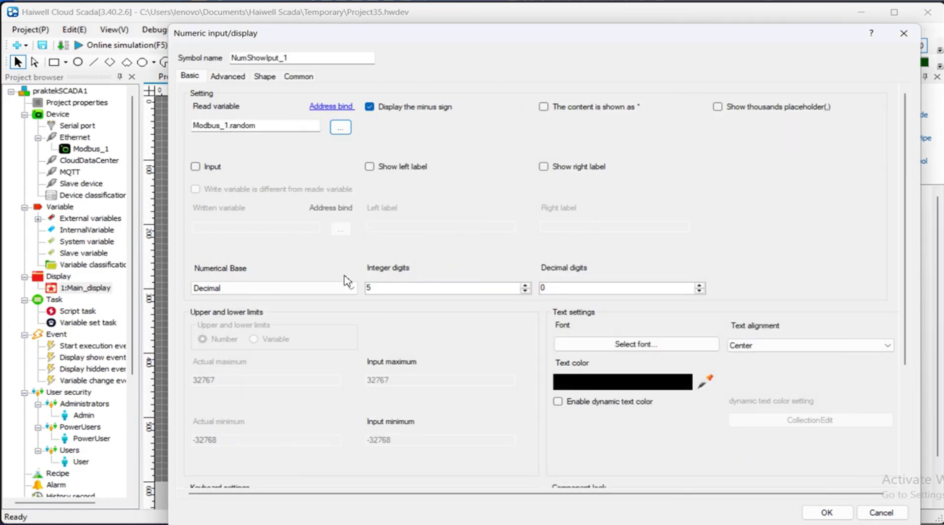
pyautogui.click(828, 512)
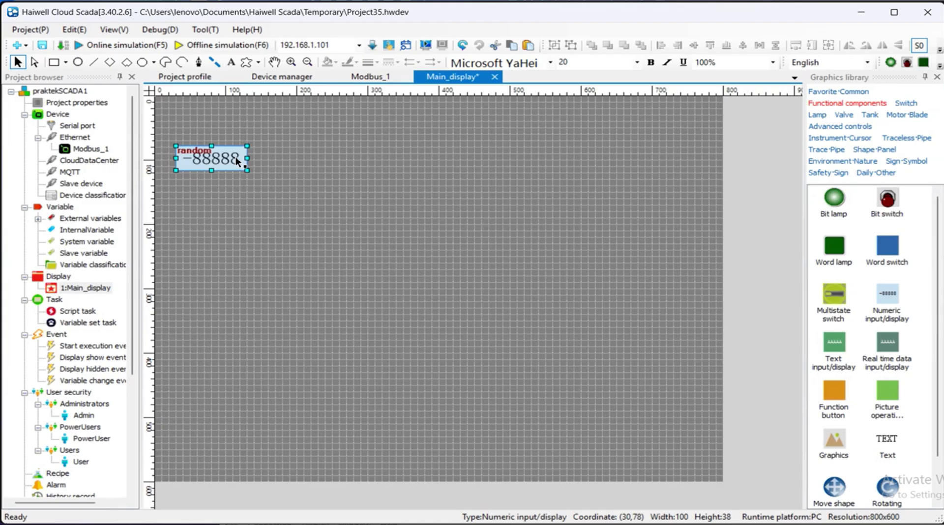
# Make two copies of the random numeric display and place them beside it in a row, at about (151, 79) and (277, 81).
pyautogui.hotkey('ctrl', 'c')
pyautogui.hotkey('ctrl', 'v')
pyautogui.moveTo(267, 169); pyautogui.dragTo(323, 156)
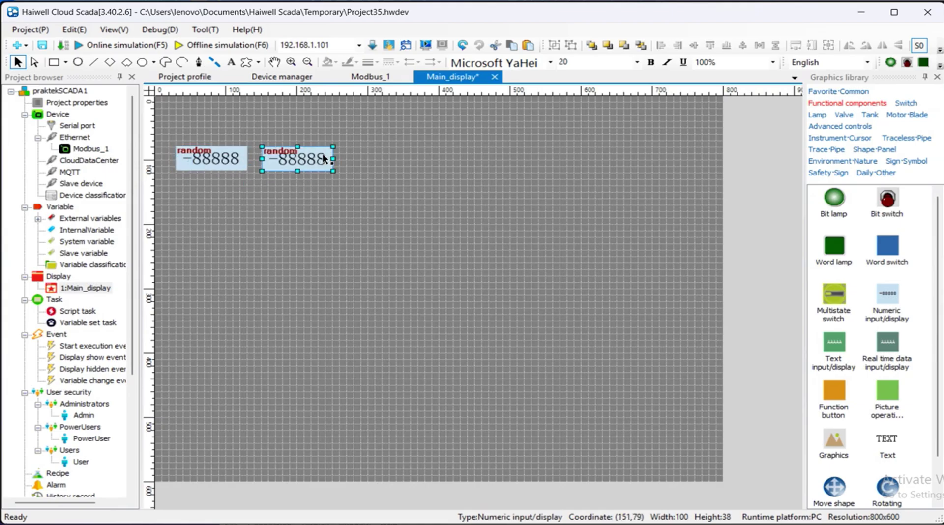
pyautogui.hotkey('ctrl', 'v')
pyautogui.moveTo(259, 182); pyautogui.dragTo(406, 157)
# Change the middle numeric display's read variable to Modbus_1 counterUP.
pyautogui.click(320, 159)
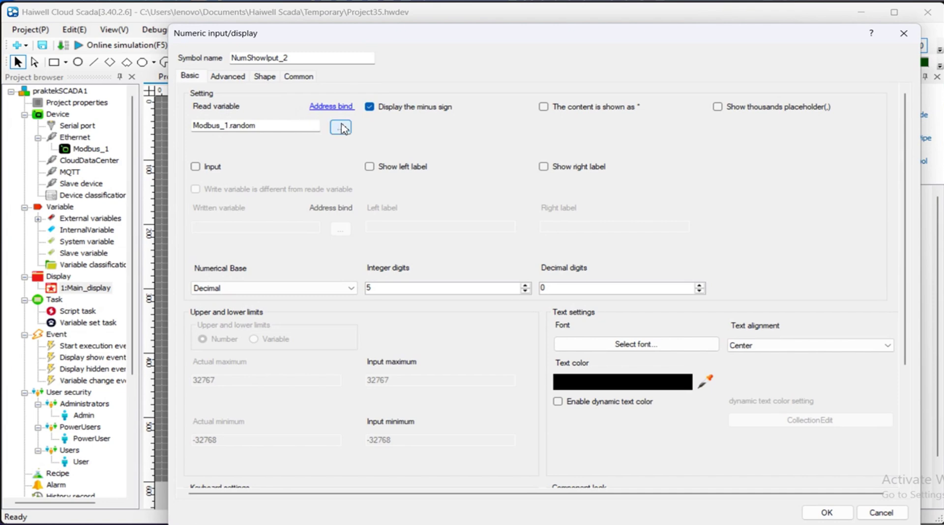
pyautogui.click(340, 129)
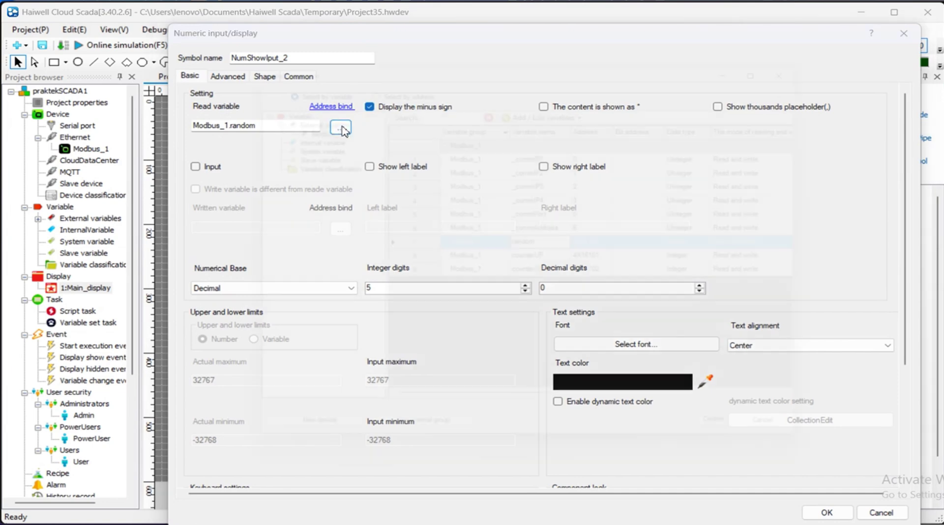
pyautogui.click(538, 268)
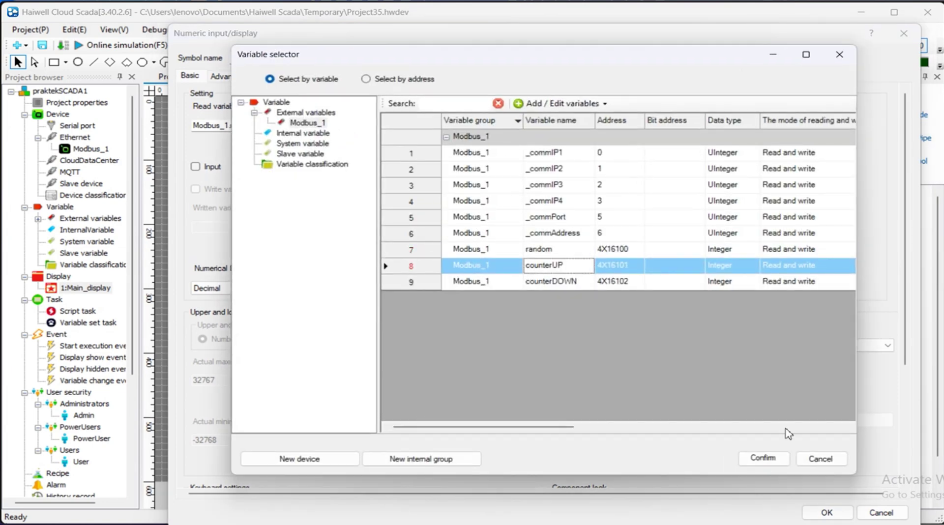
pyautogui.click(763, 458)
pyautogui.click(825, 515)
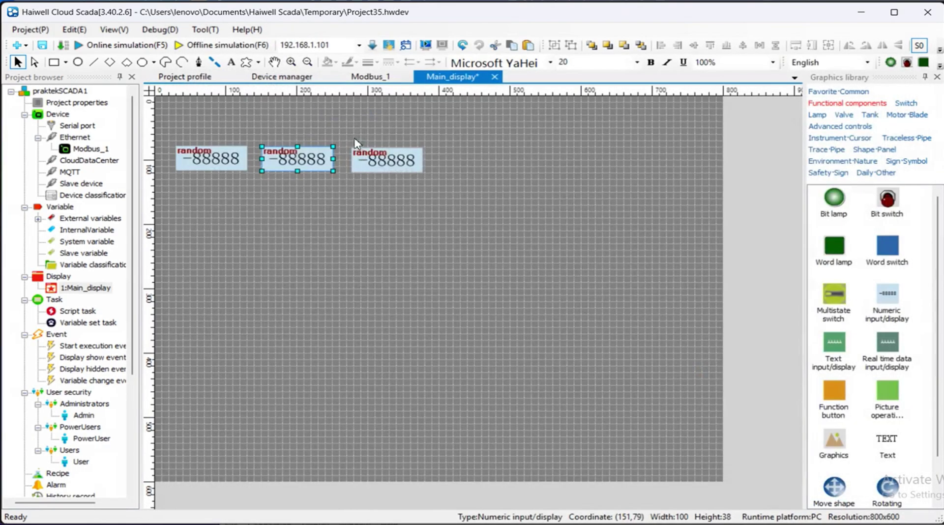
# Change the third numeric display's read variable to Modbus_1 counterDOWN.
pyautogui.click(406, 164)
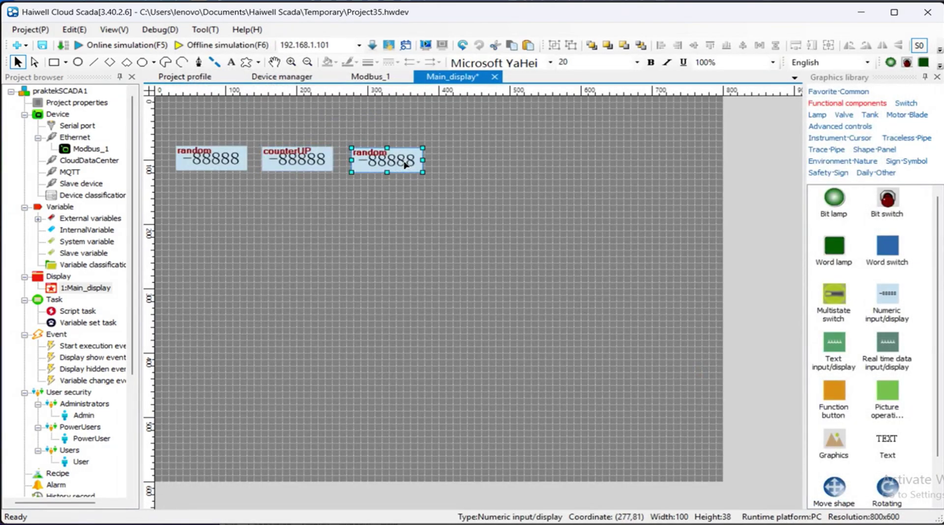
pyautogui.doubleClick(406, 164)
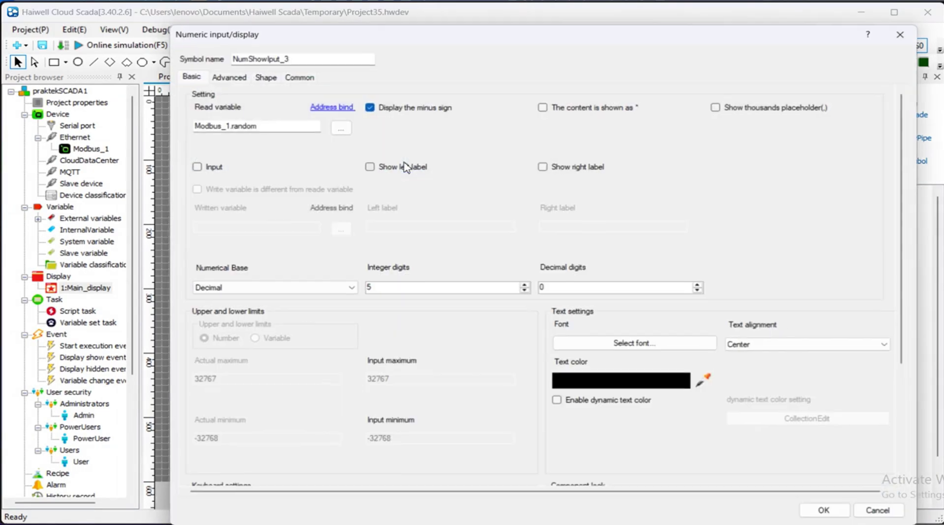
pyautogui.click(341, 128)
pyautogui.click(573, 283)
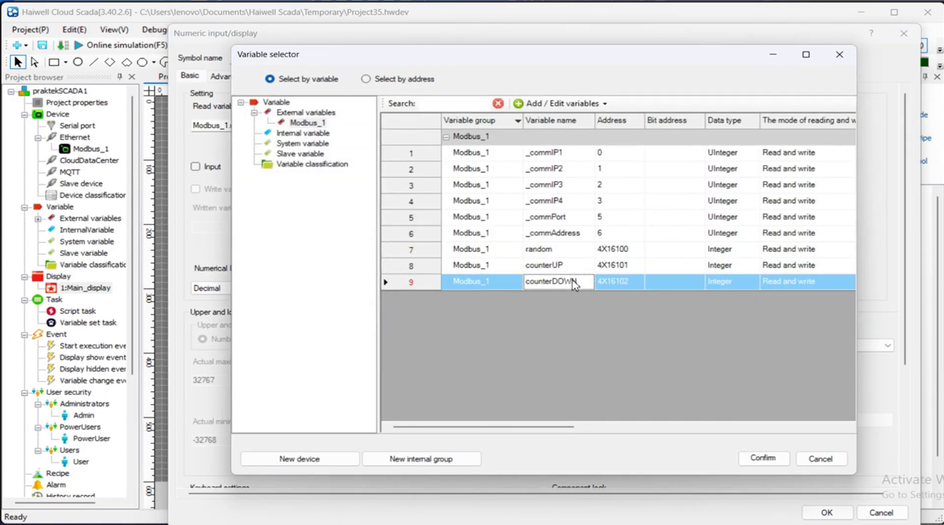
pyautogui.click(763, 458)
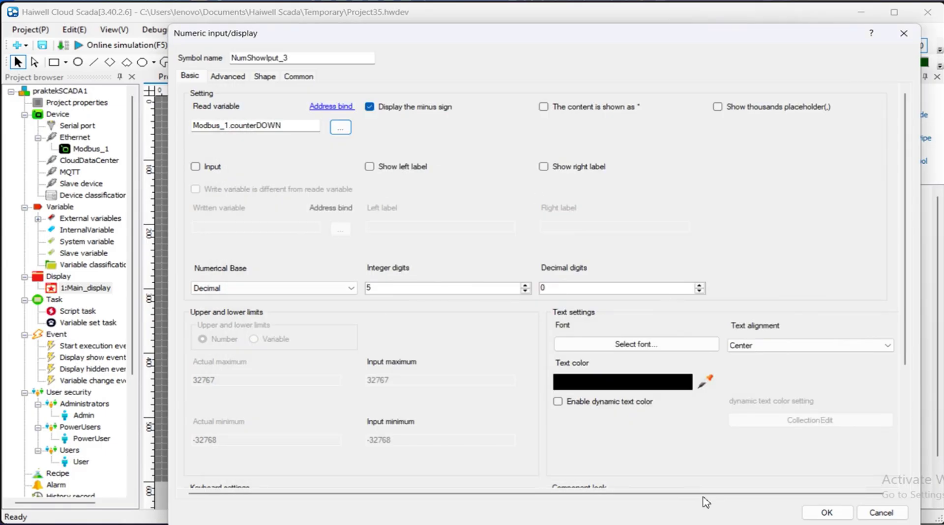
pyautogui.click(827, 512)
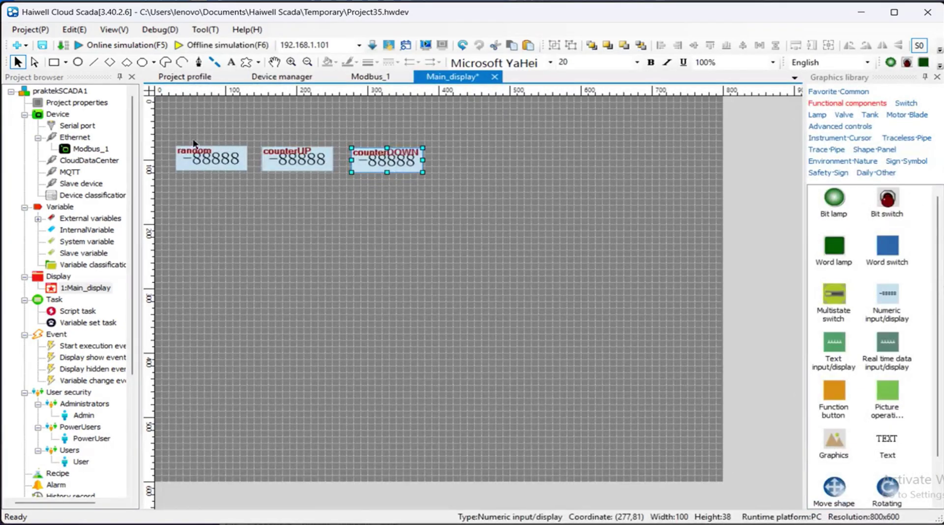
# Give the three numeric displays the same horizontal spacing and align them at the same height.
pyautogui.moveTo(166, 133); pyautogui.dragTo(448, 193)
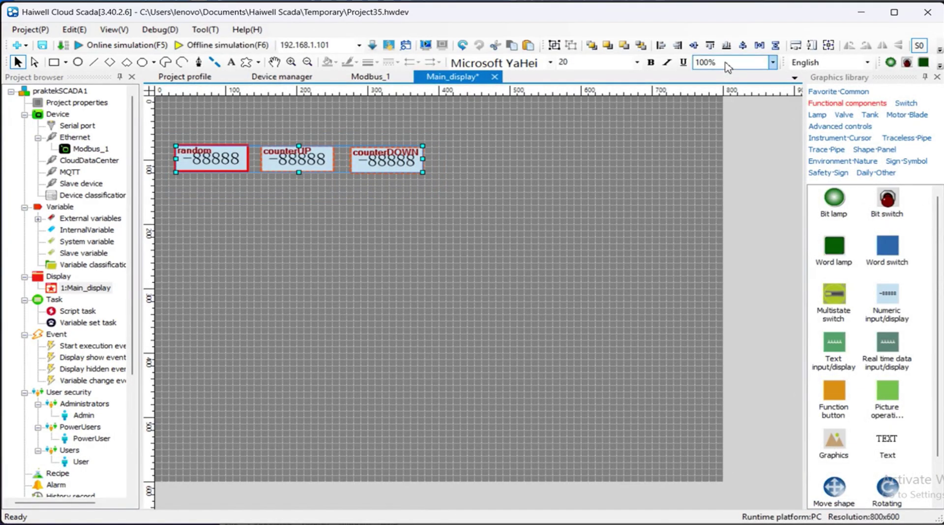
pyautogui.click(760, 45)
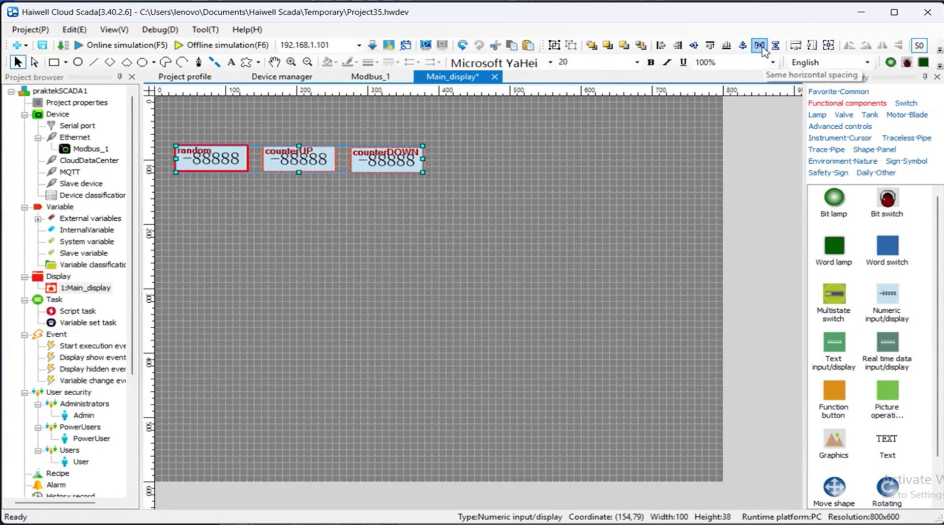
pyautogui.click(698, 48)
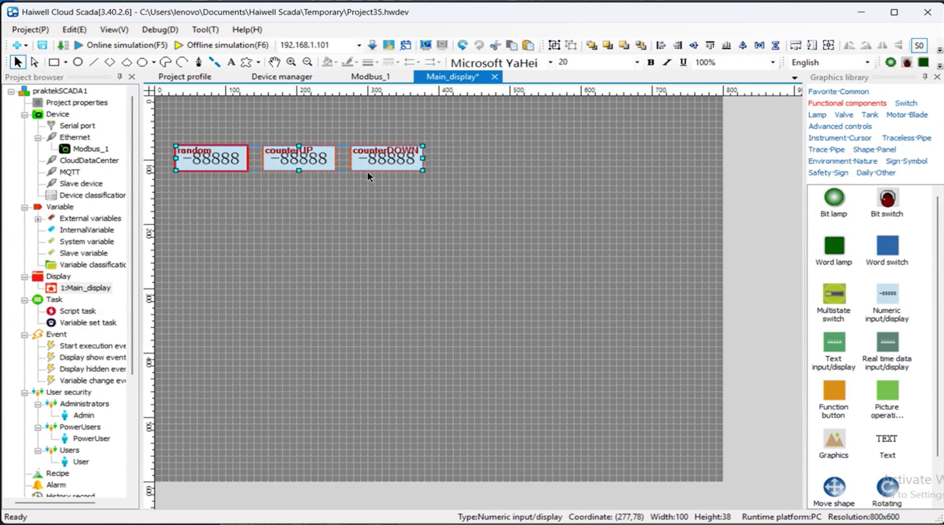
pyautogui.click(297, 189)
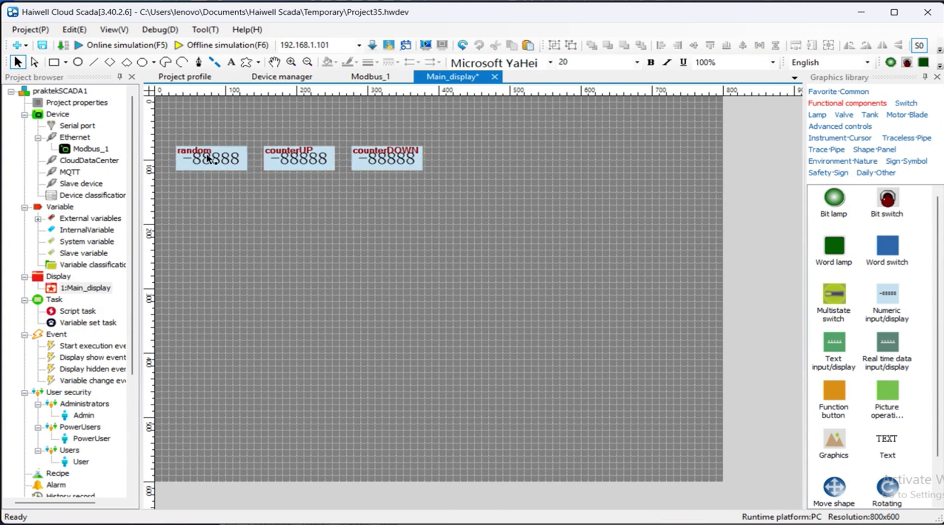
# Place a text label just above the random numeric display at about (38, 53) and change its text to "Random".
pyautogui.click(888, 443)
pyautogui.moveTo(885, 441); pyautogui.dragTo(198, 134)
pyautogui.doubleClick(201, 141)
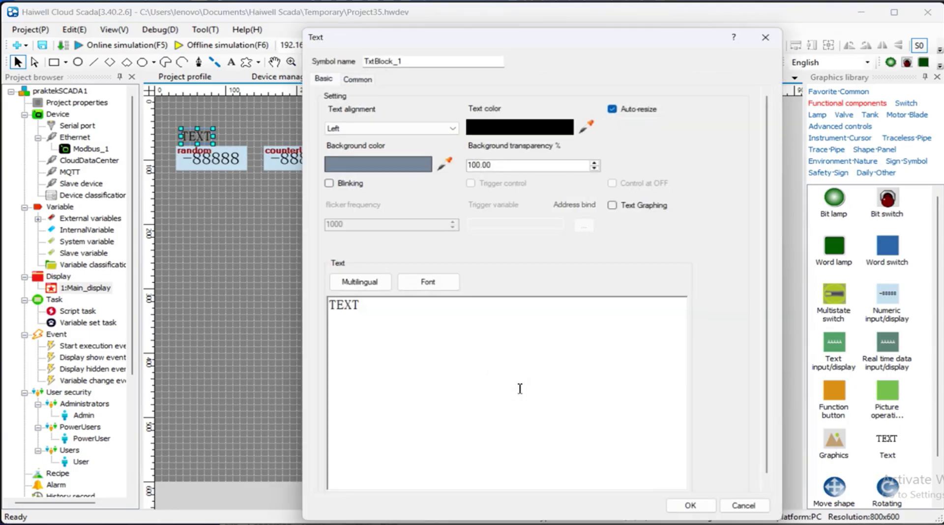
pyautogui.hotkey('ctrl', 'a')
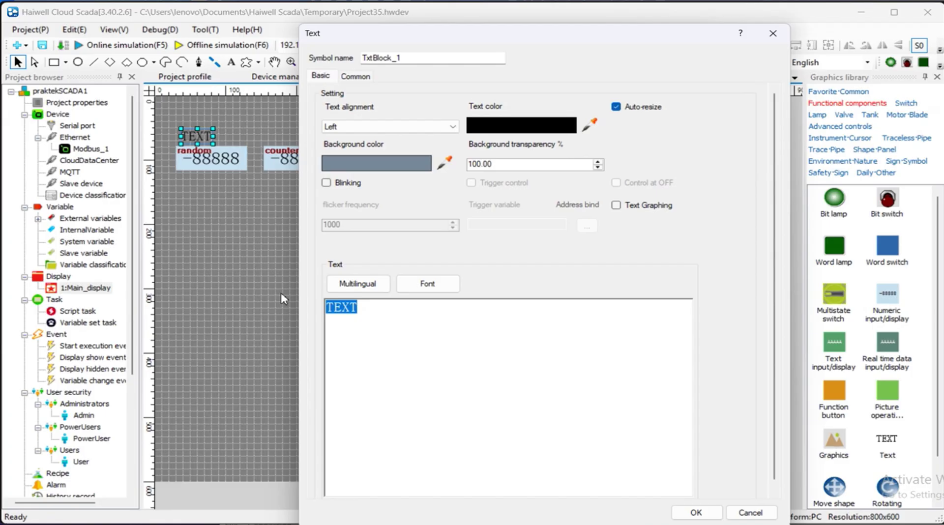
pyautogui.write('Random')
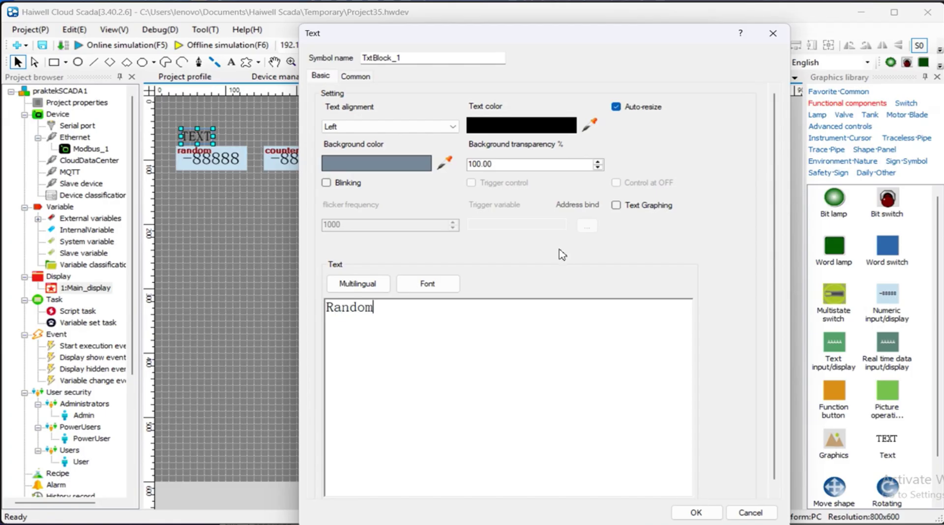
# Set the Random label's font to Arial, size 12, and apply the text settings.
pyautogui.click(435, 288)
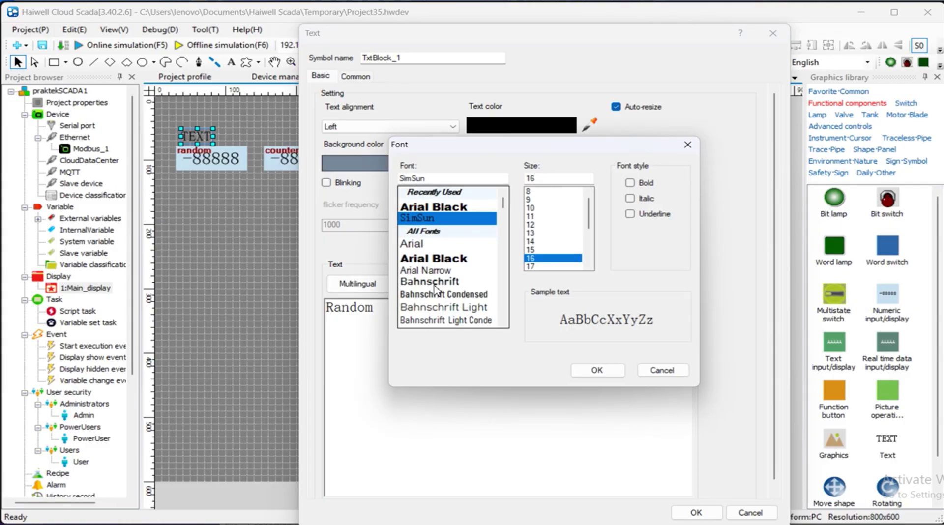
pyautogui.click(433, 244)
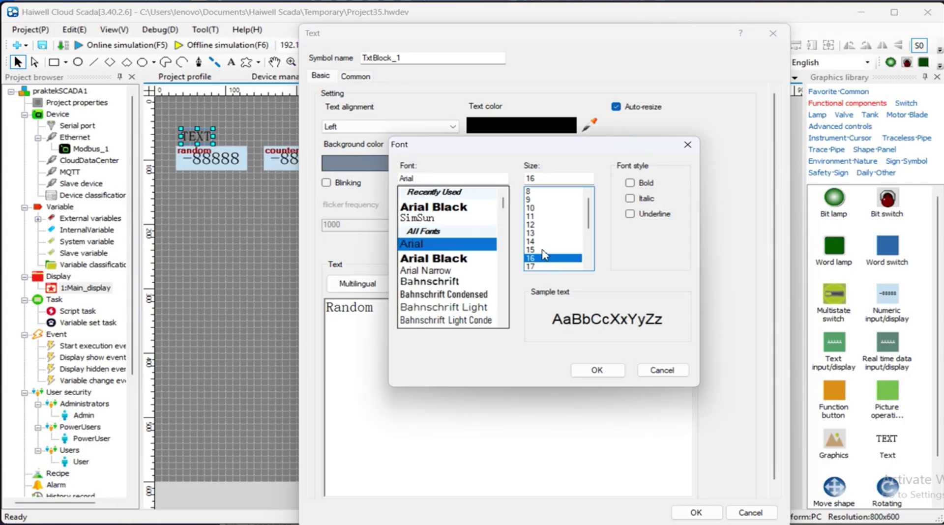
pyautogui.click(541, 242)
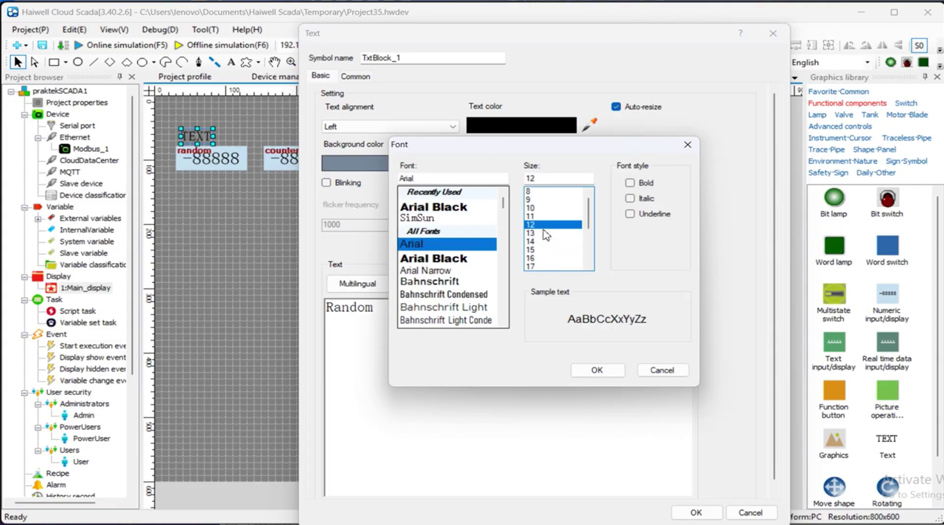
pyautogui.click(597, 370)
pyautogui.click(697, 514)
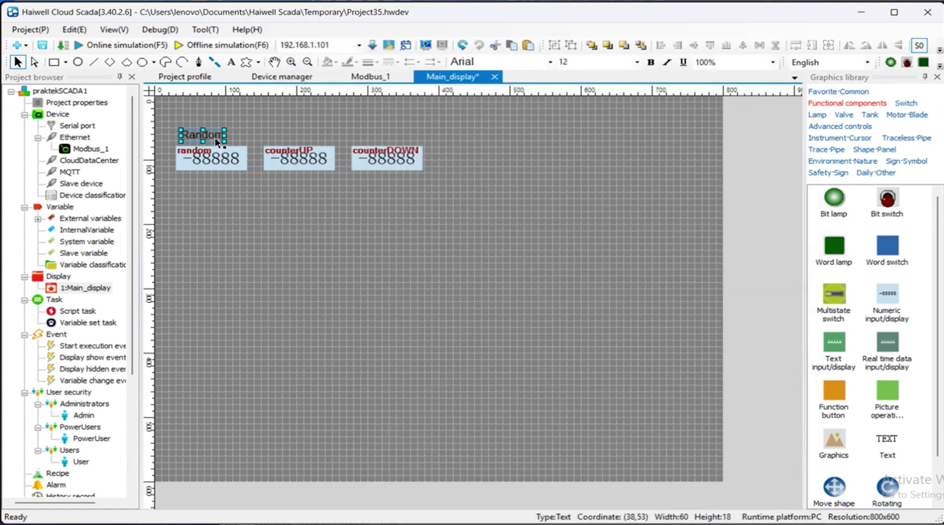
# Copy the Random label to above the counterUP display at about (156, 52) and change its text to "Counter Up".
pyautogui.moveTo(218, 142); pyautogui.dragTo(300, 140)
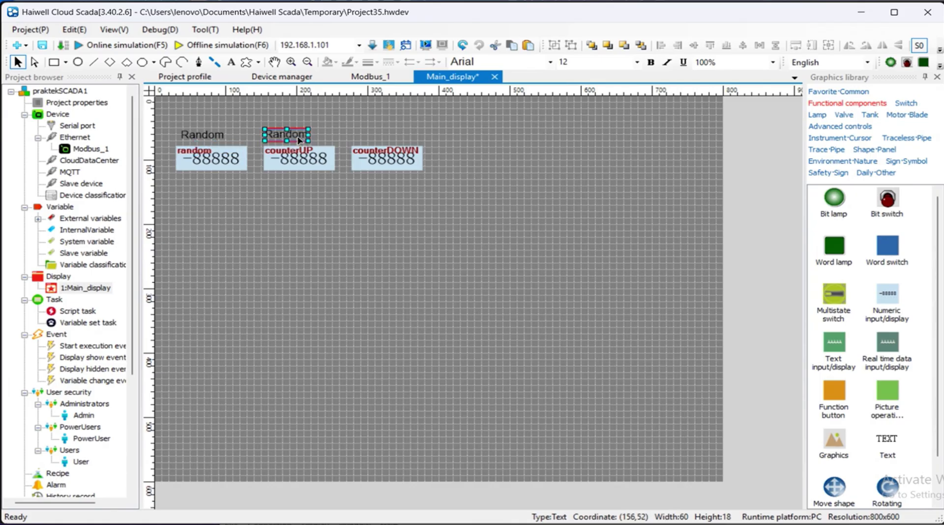
pyautogui.doubleClick(299, 140)
pyautogui.moveTo(370, 306); pyautogui.dragTo(309, 305)
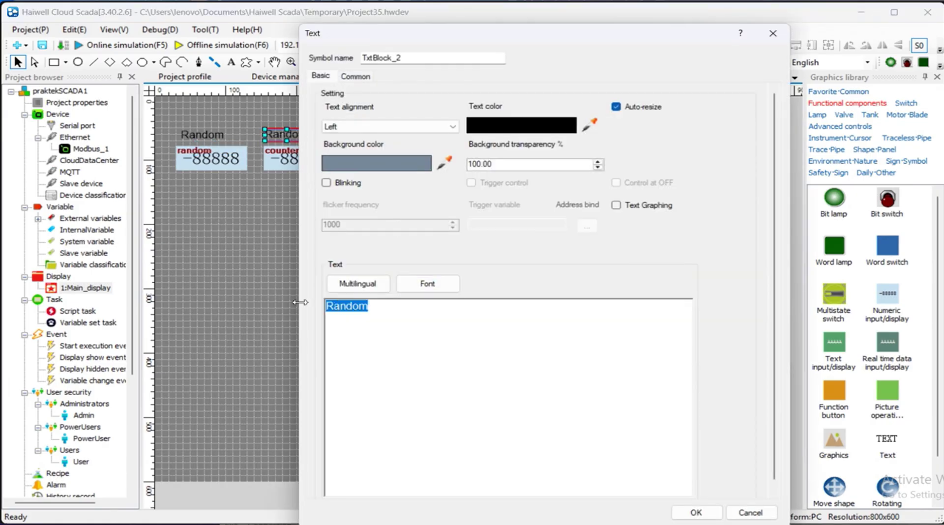
pyautogui.write('Counter Up')
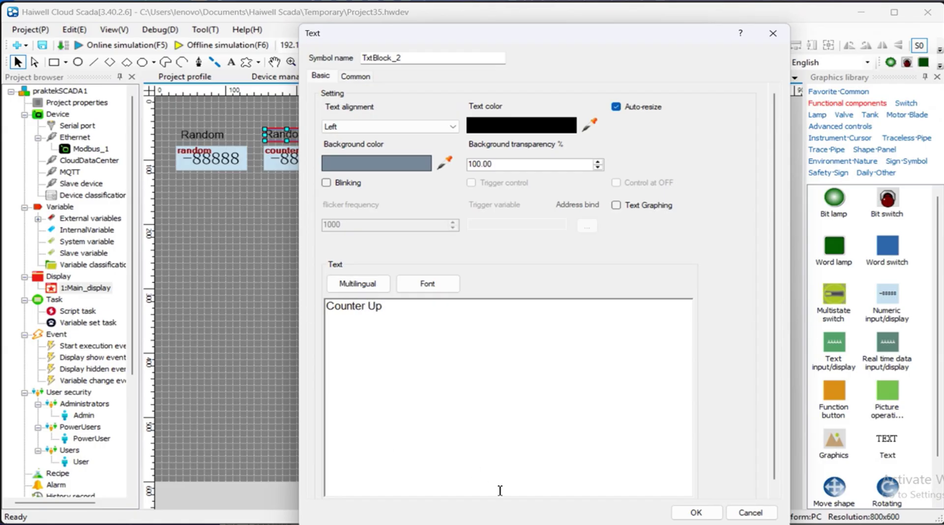
pyautogui.click(695, 512)
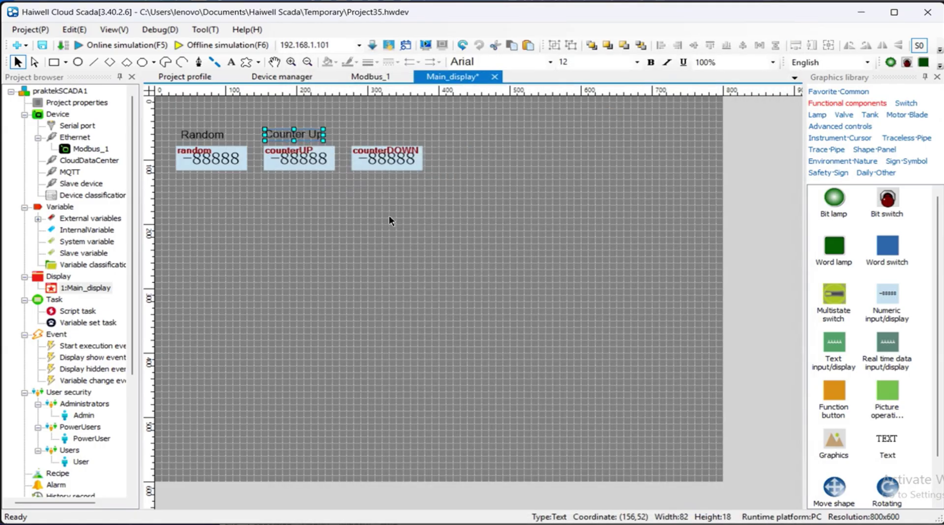
# Add another label copy above the counterDOWN display at about (286, 53) and change its text to "Counter Down".
pyautogui.hotkey('ctrl', 'v')
pyautogui.moveTo(326, 148); pyautogui.dragTo(395, 137)
pyautogui.doubleClick(394, 137)
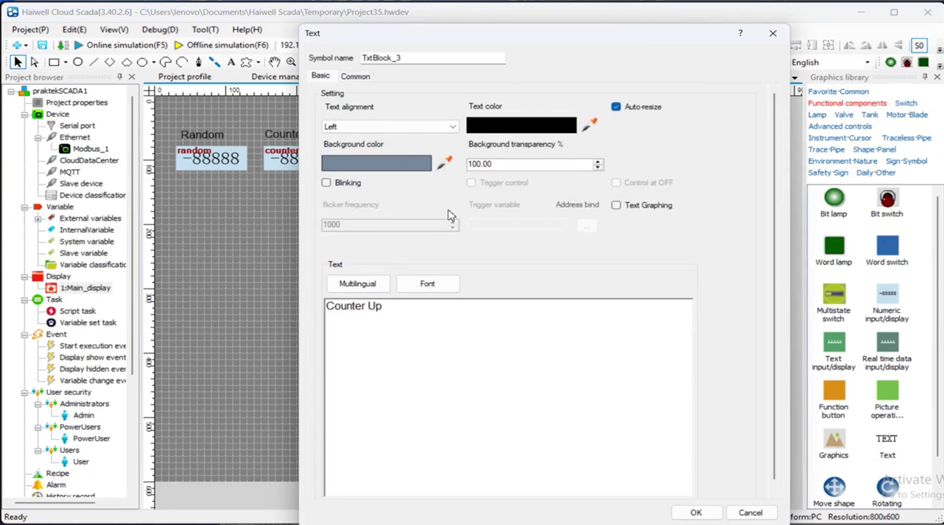
pyautogui.press('BackSpace')
pyautogui.press('BackSpace')
pyautogui.write('Down')
pyautogui.click(695, 512)
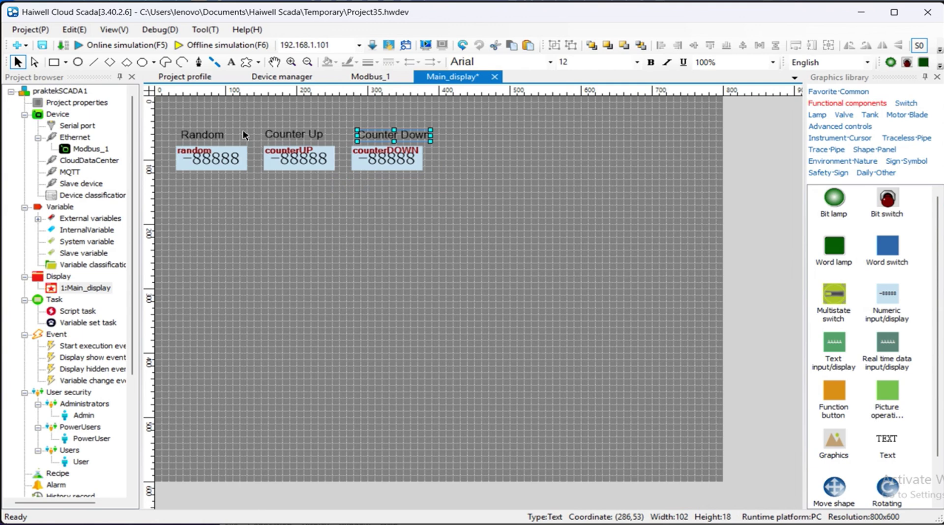
# Centre each of the three labels over its own numeric display with vertical center alignment.
pyautogui.click(181, 113)
pyautogui.moveTo(169, 116); pyautogui.dragTo(255, 179)
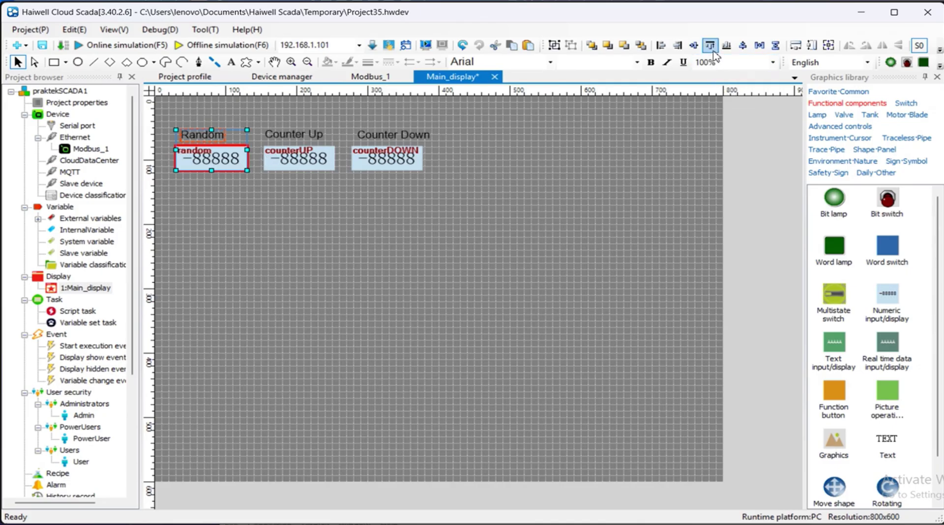
pyautogui.click(746, 47)
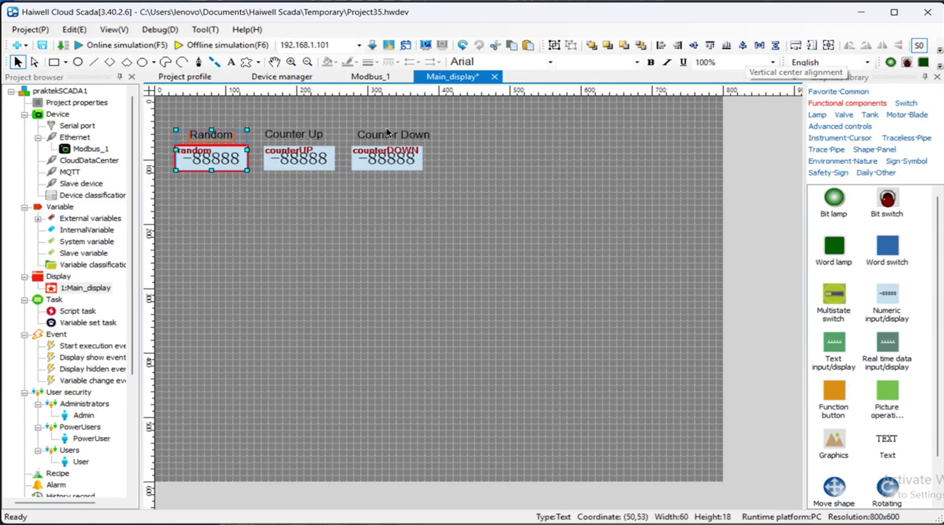
pyautogui.moveTo(338, 195); pyautogui.dragTo(344, 194)
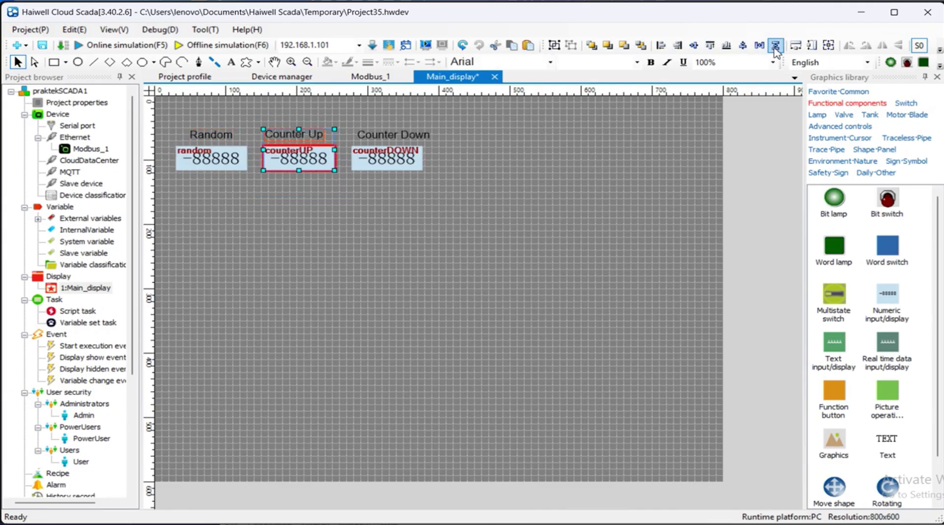
pyautogui.click(743, 46)
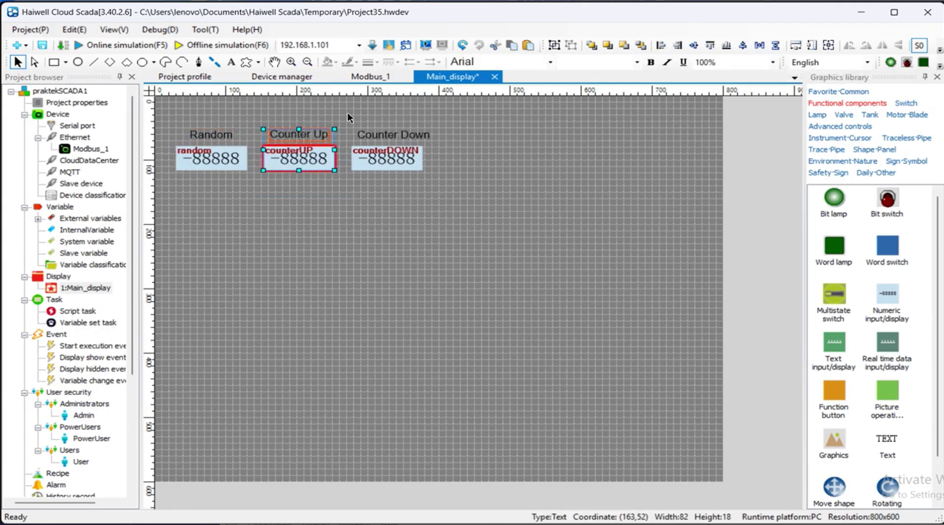
pyautogui.moveTo(346, 113); pyautogui.dragTo(462, 192)
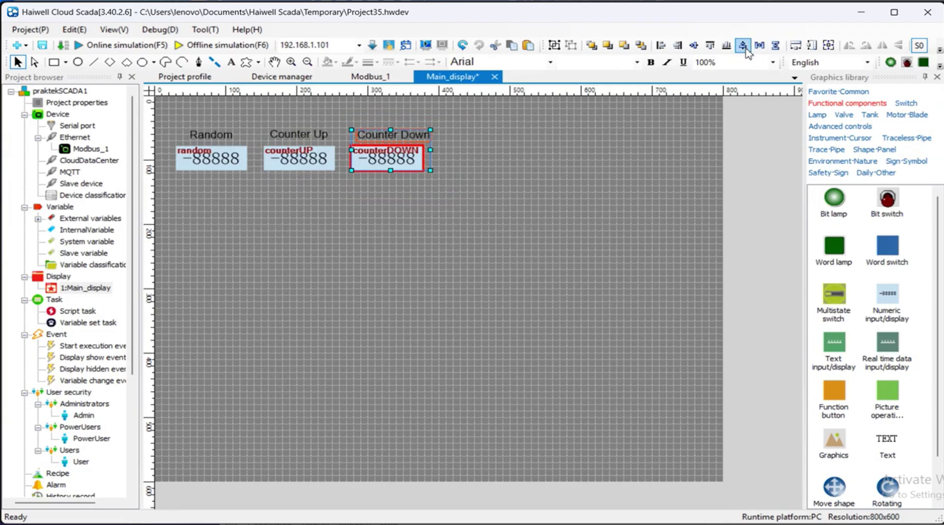
pyautogui.click(775, 46)
pyautogui.click(462, 219)
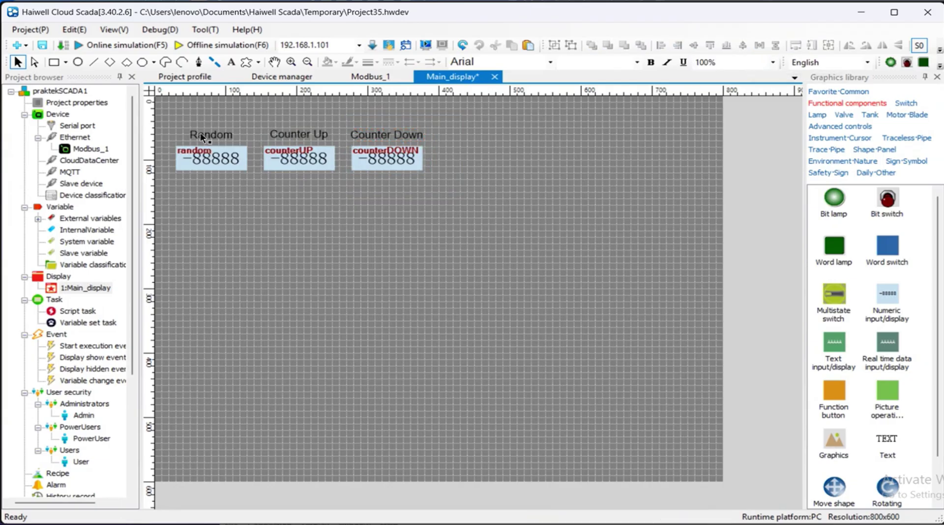
# Start the online simulation without registering, saving the project as praktekSCADA1 in the SCADA_HAIWELL folder and accepting the font replacement.
pyautogui.click(107, 46)
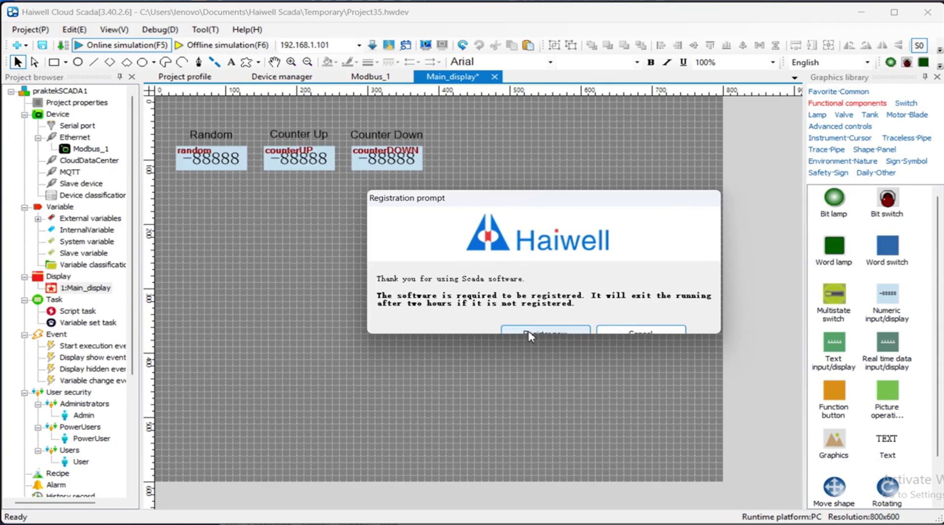
pyautogui.click(529, 335)
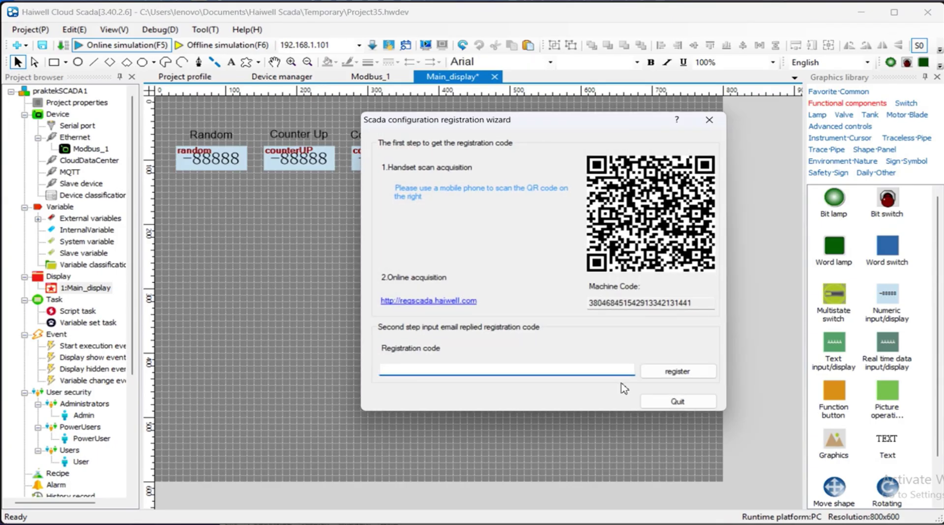
pyautogui.click(693, 406)
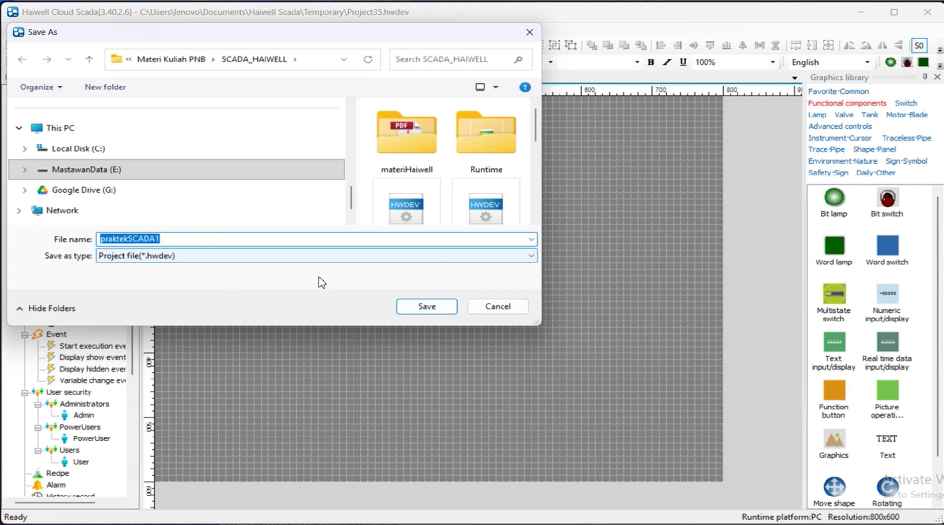
pyautogui.click(437, 306)
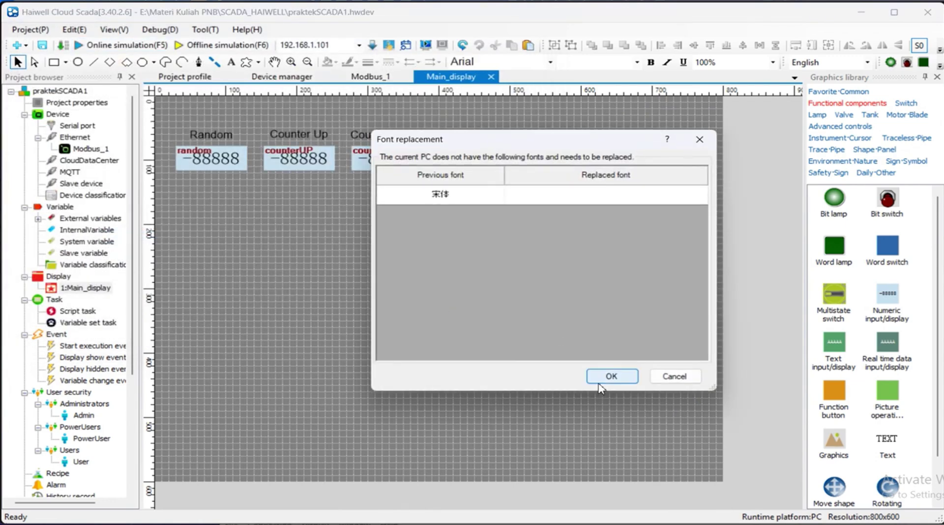
pyautogui.click(608, 379)
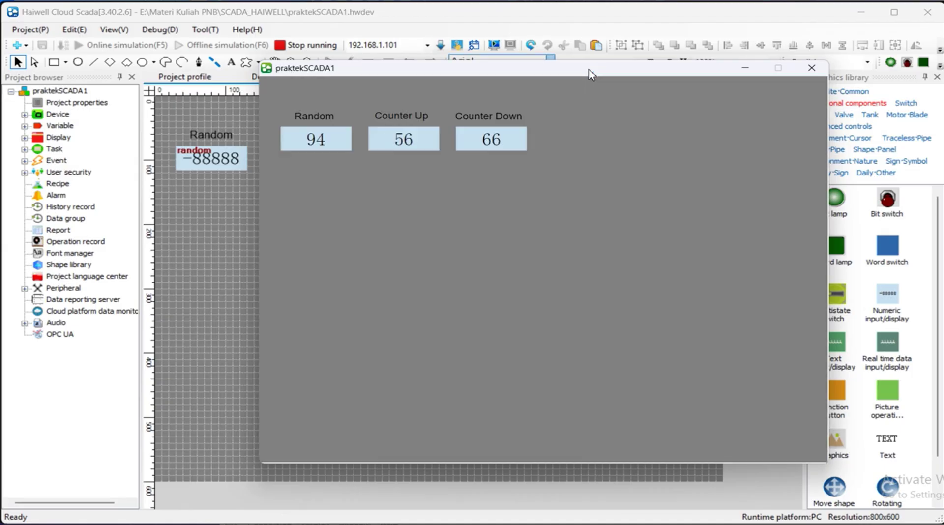
# Compare the running display's Random, Counter Up and Counter Down values with holding registers 40101 to 40103 in ModSim32.
pyautogui.moveTo(592, 75); pyautogui.dragTo(390, 36)
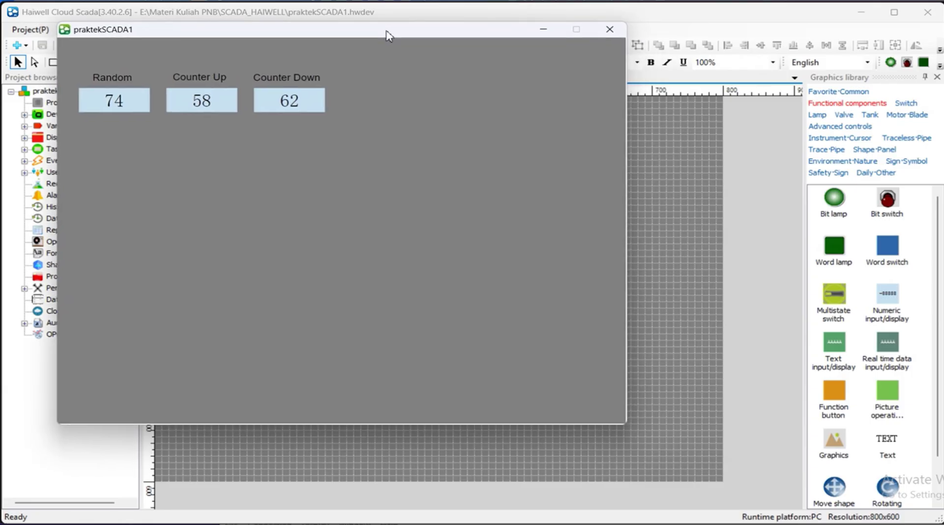
pyautogui.click(703, 524)
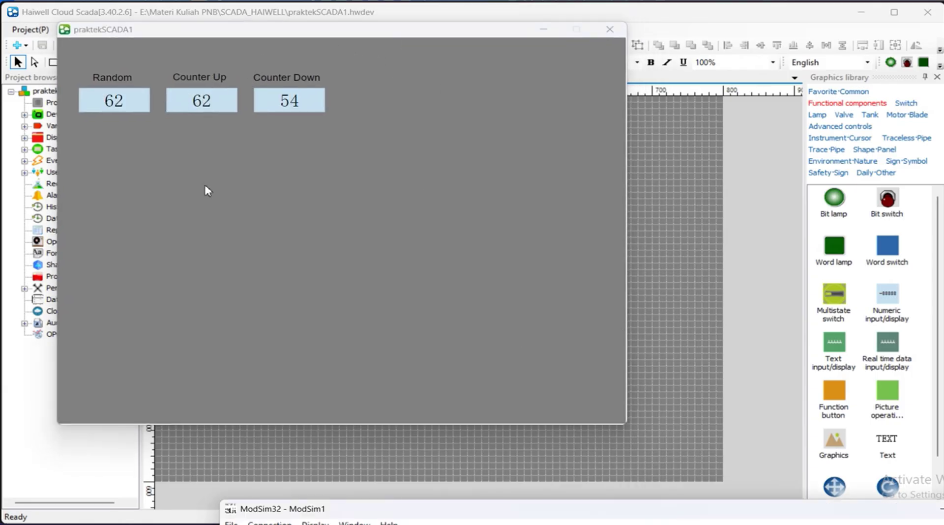
pyautogui.moveTo(703, 521)
pyautogui.moveTo(680, 513); pyautogui.dragTo(544, 165)
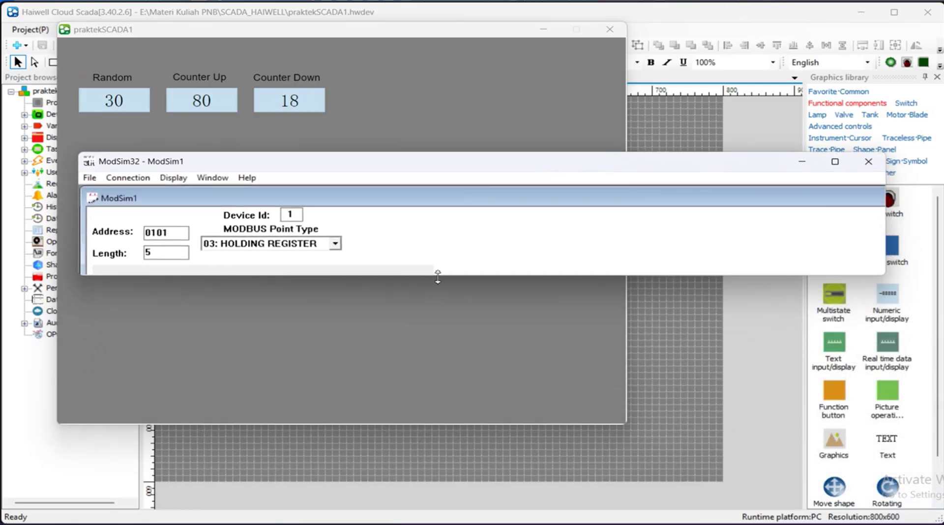
pyautogui.moveTo(437, 277); pyautogui.dragTo(430, 393)
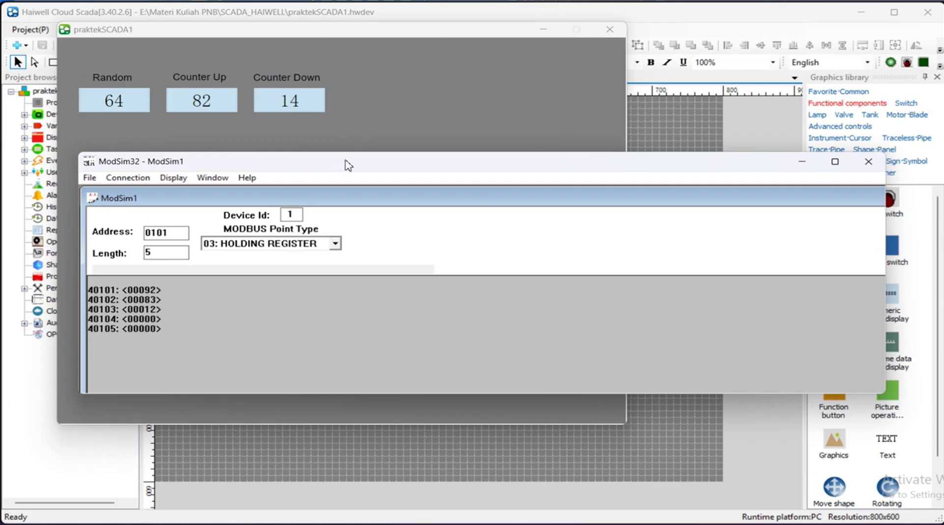
pyautogui.moveTo(348, 165); pyautogui.dragTo(339, 148)
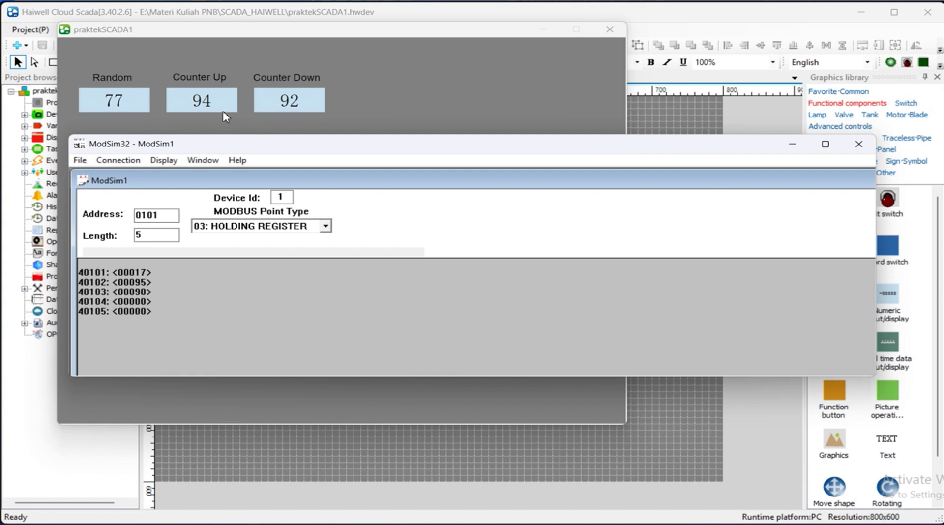
pyautogui.click(386, 109)
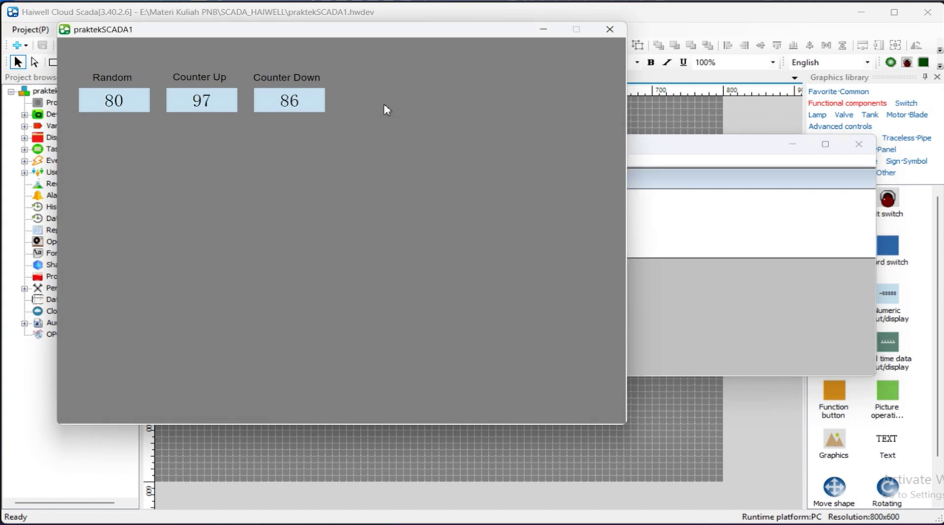
pyautogui.moveTo(292, 30); pyautogui.dragTo(453, 59)
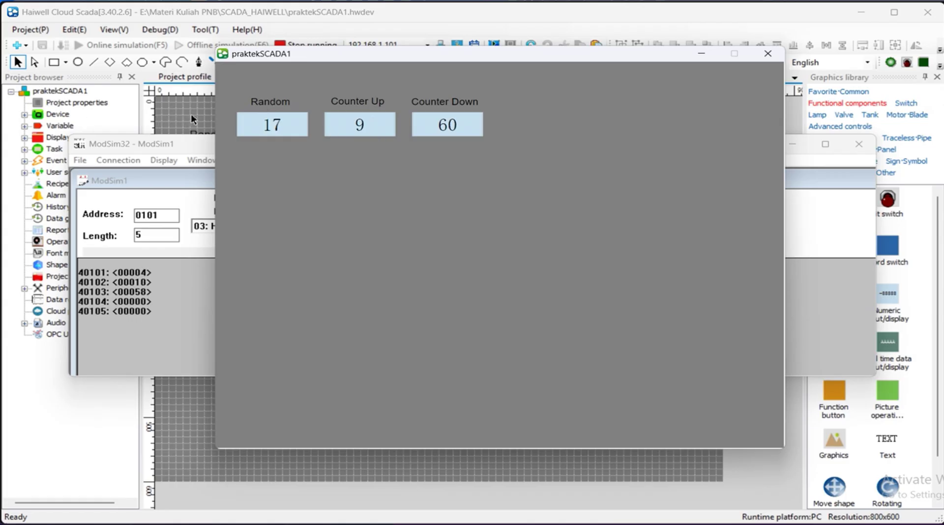
# Return to the Haiwell Cloud Scada project and stop the running simulation.
pyautogui.click(191, 113)
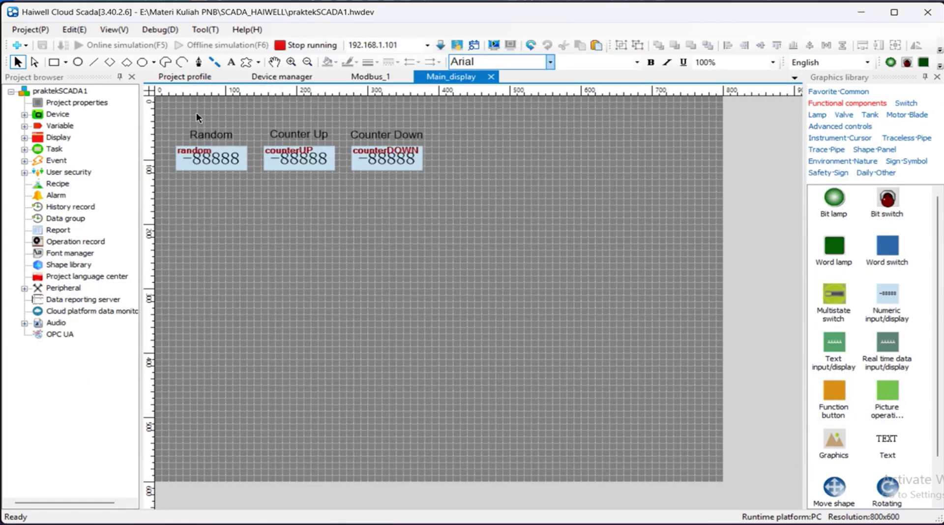
pyautogui.click(301, 47)
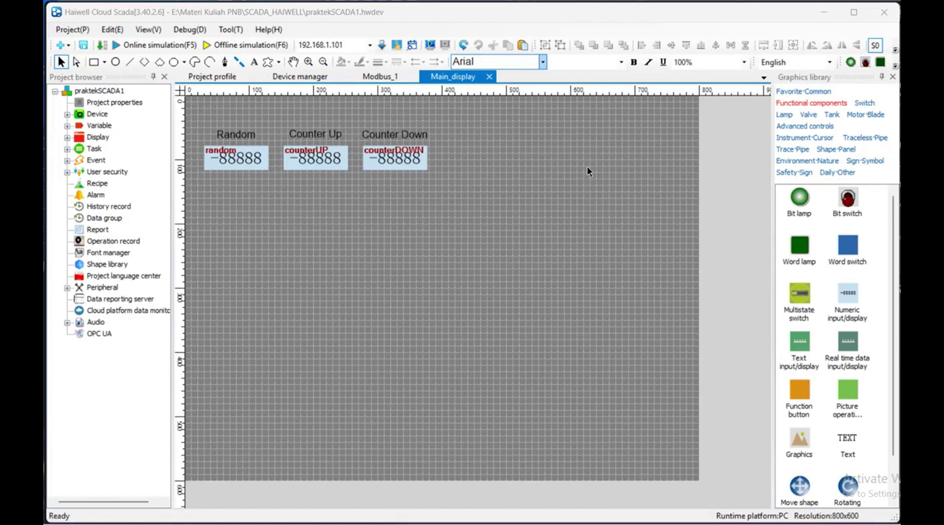
# Place a Tendency chart from the advanced controls below the three numeric displays, 500 wide and 460 high.
pyautogui.click(802, 130)
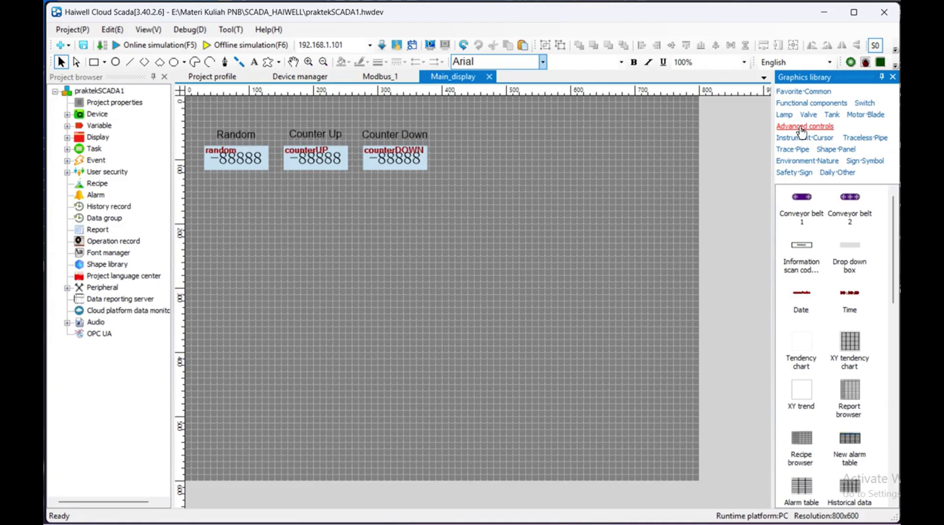
pyautogui.click(805, 349)
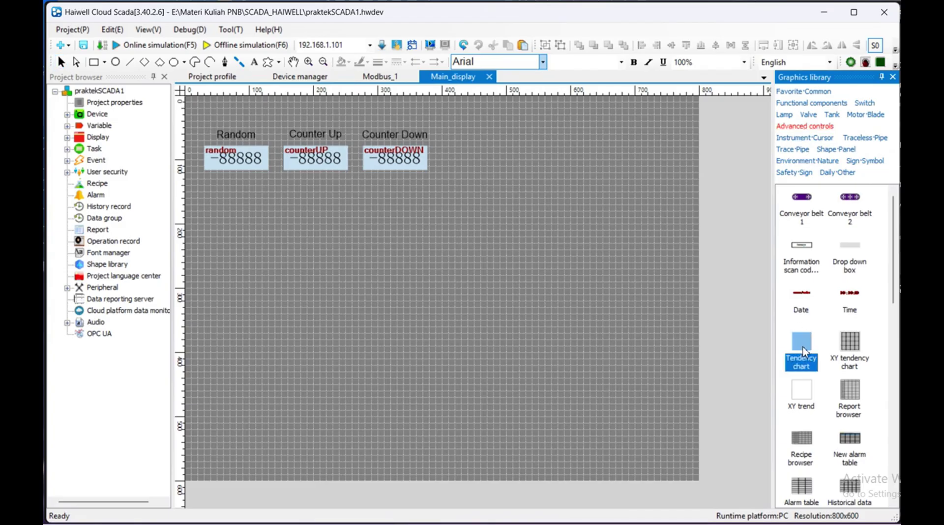
pyautogui.moveTo(805, 350); pyautogui.dragTo(352, 326)
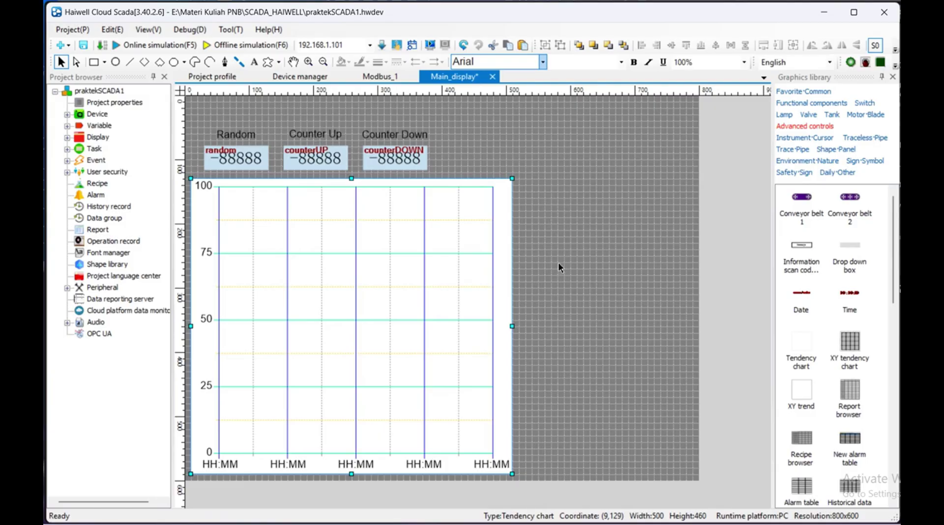
pyautogui.click(567, 252)
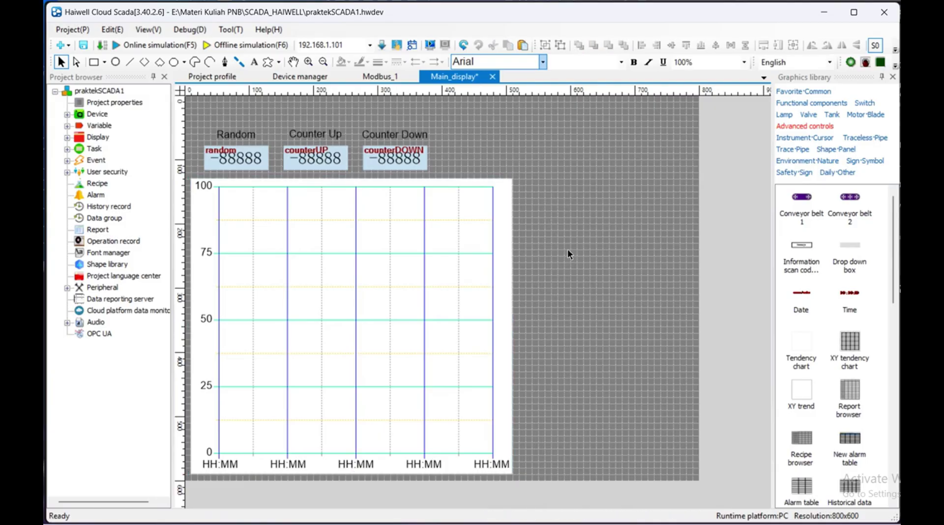
# Open the tendency chart's properties and set its data source type to real-time data.
pyautogui.click(336, 249)
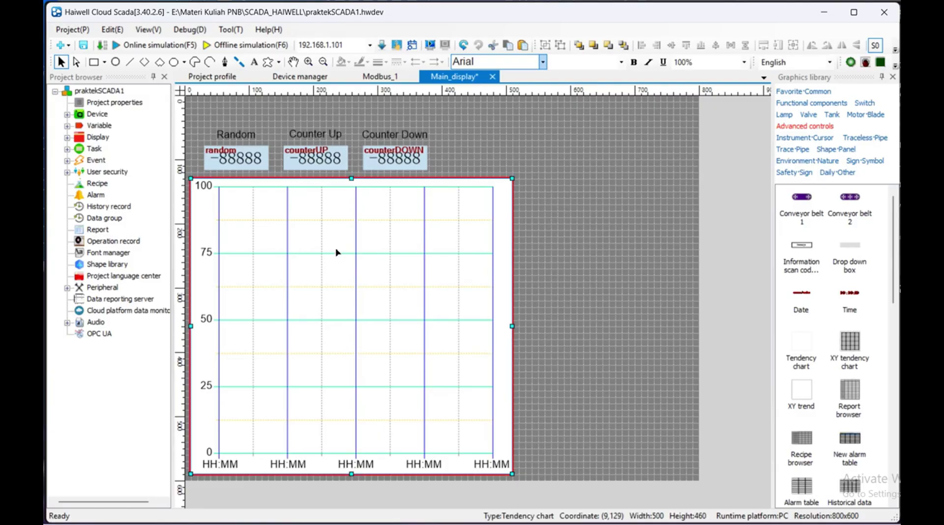
pyautogui.doubleClick(336, 252)
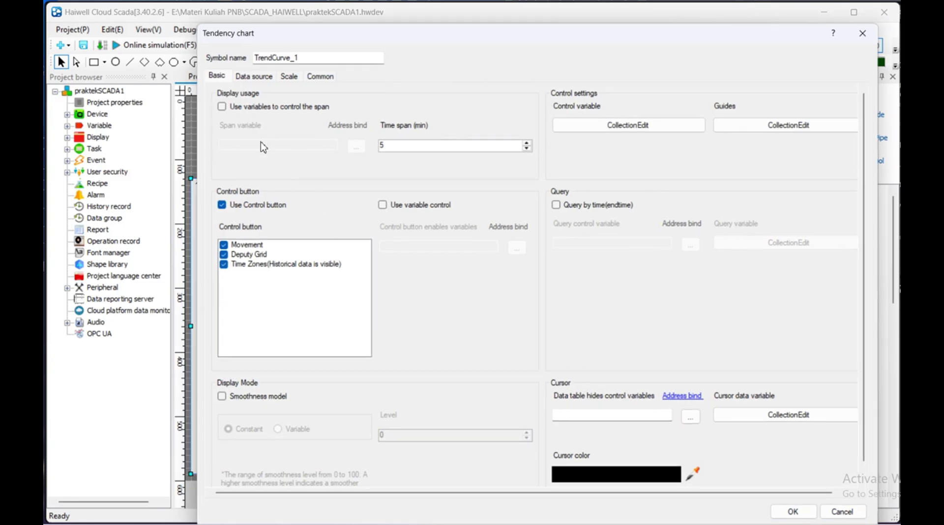
pyautogui.click(252, 77)
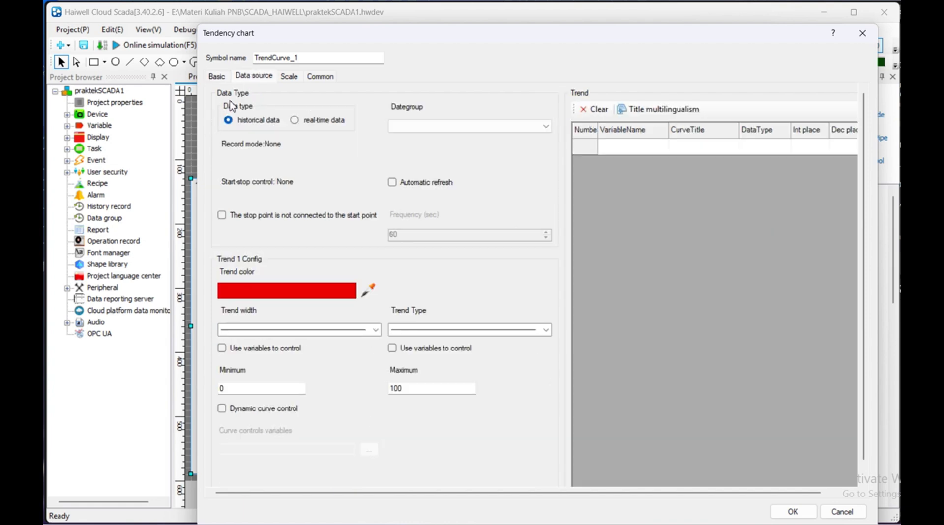
pyautogui.click(294, 121)
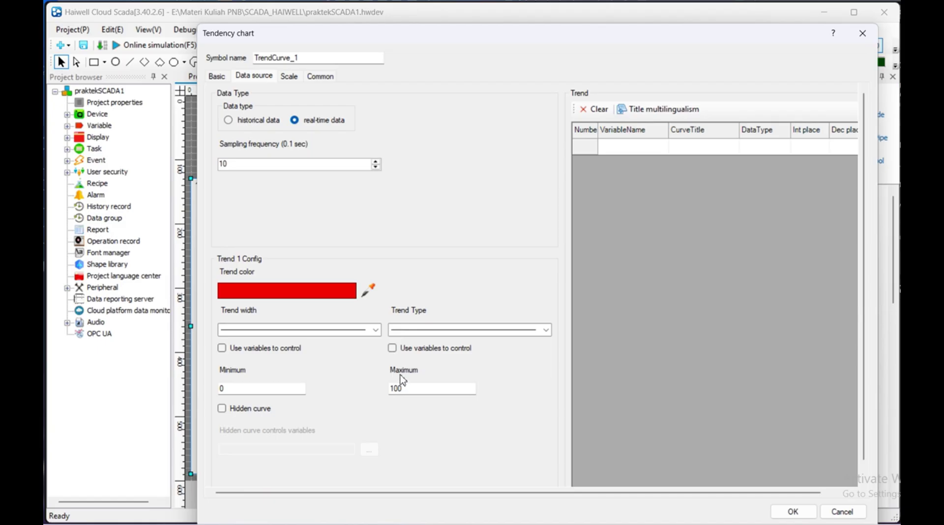
pyautogui.click(407, 389)
# Add the Modbus_1 variable random as the first trend of the tendency chart.
pyautogui.moveTo(419, 31); pyautogui.dragTo(331, 22)
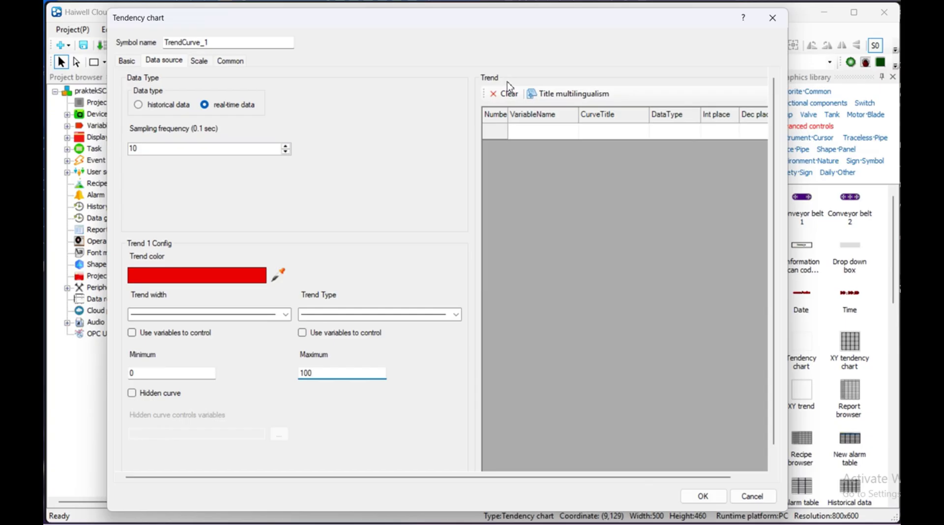
pyautogui.click(544, 136)
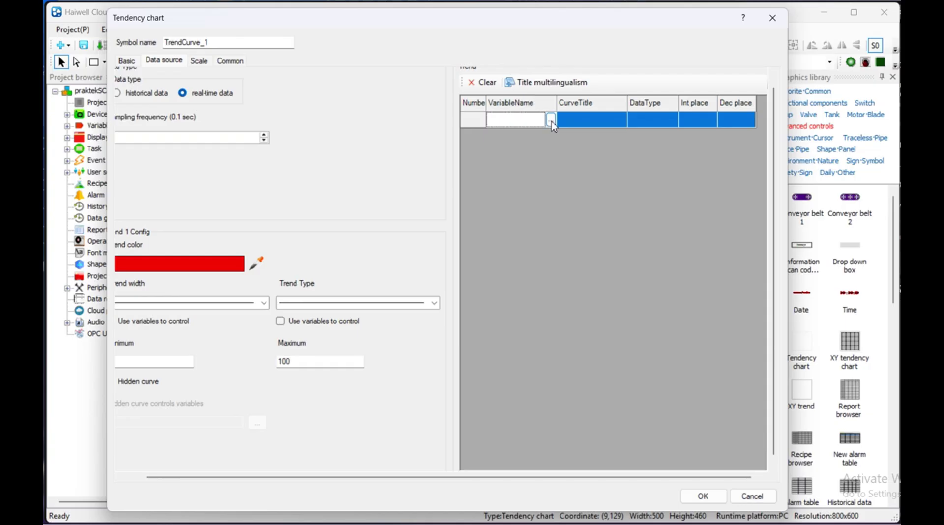
pyautogui.click(551, 119)
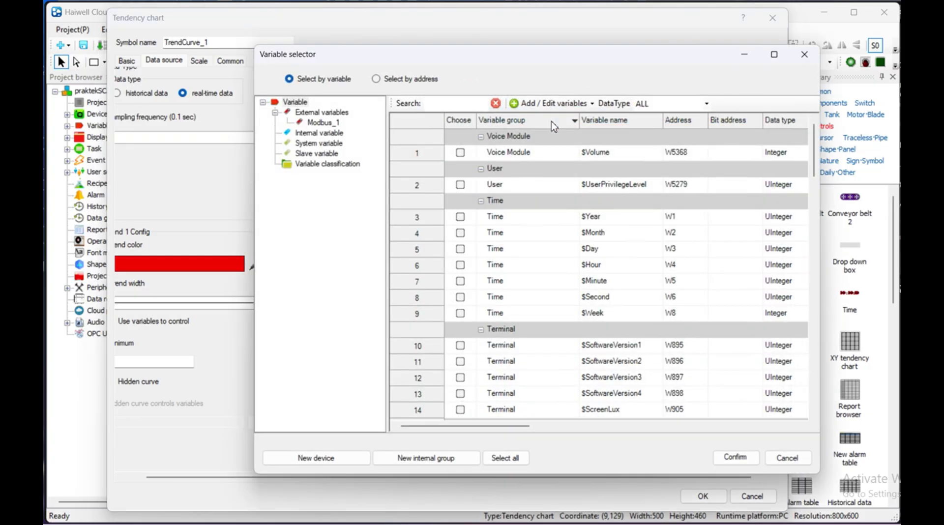
pyautogui.click(321, 122)
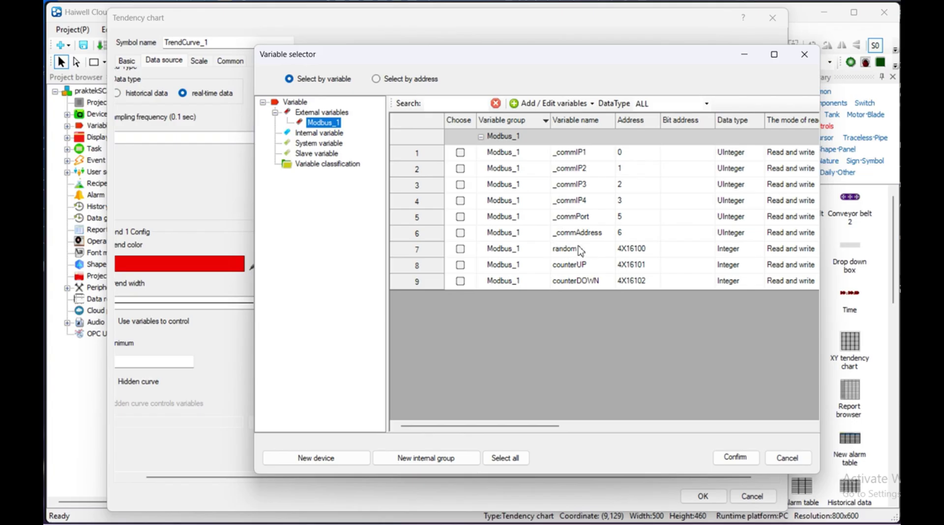
pyautogui.click(596, 253)
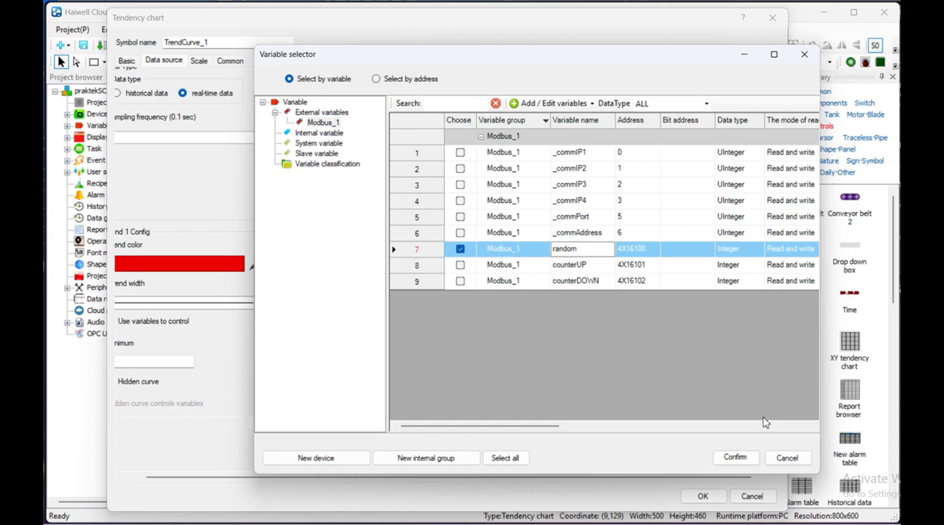
pyautogui.click(735, 458)
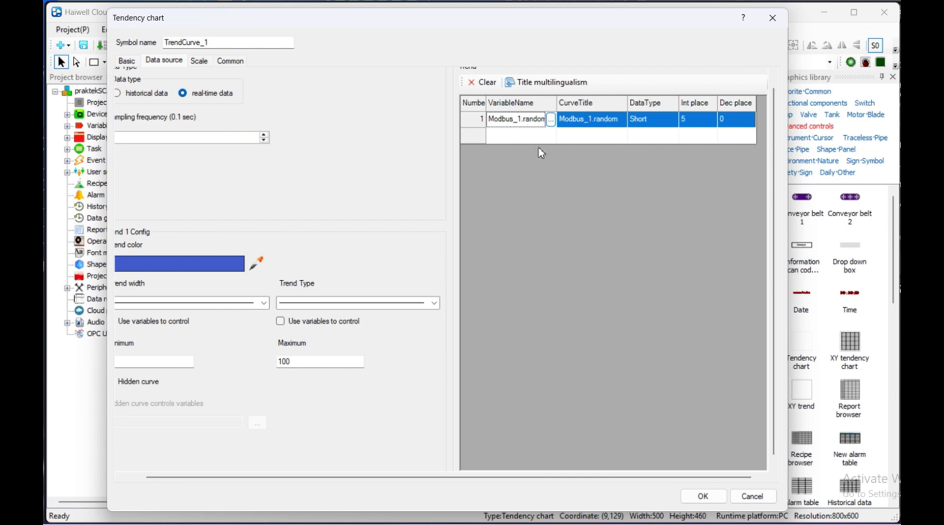
# Add the Modbus_1 variable counterUP as the second trend of the chart.
pyautogui.click(520, 138)
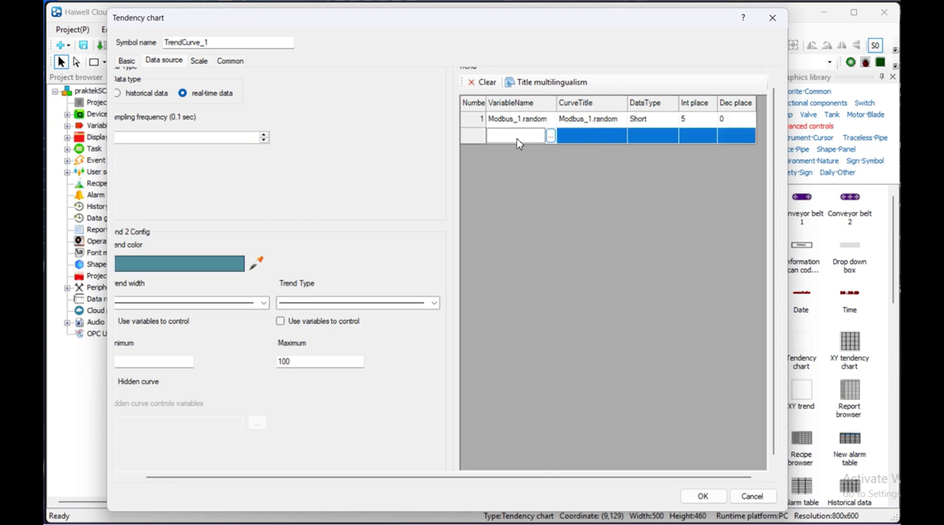
pyautogui.click(551, 137)
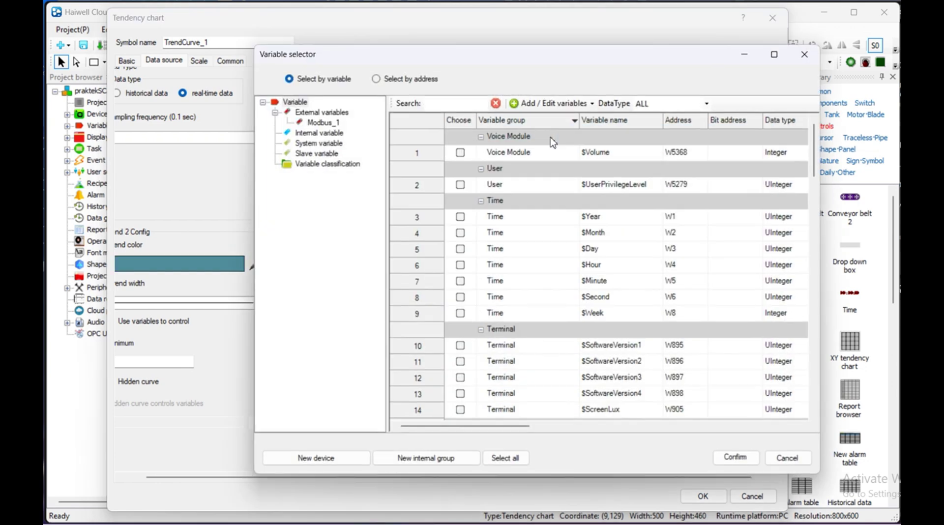
pyautogui.scroll(-10, 555, 382)
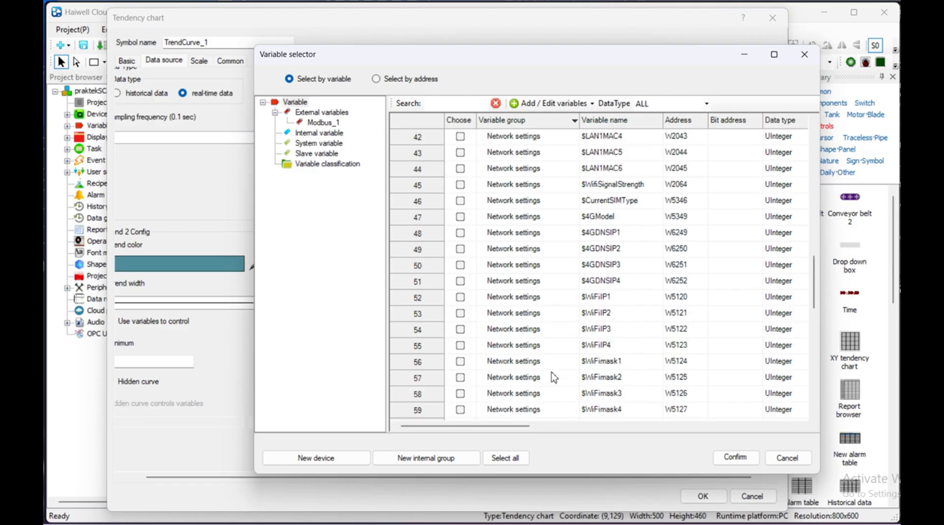
pyautogui.click(324, 123)
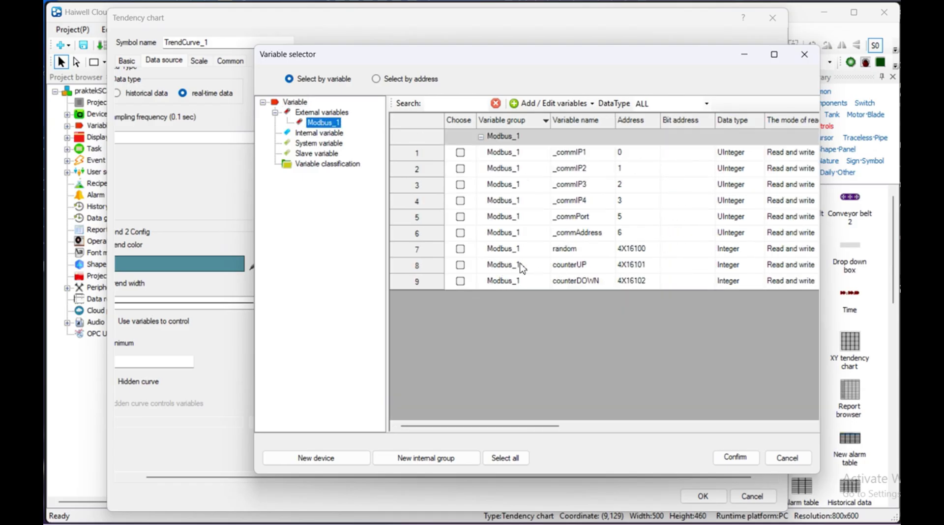
pyautogui.click(460, 266)
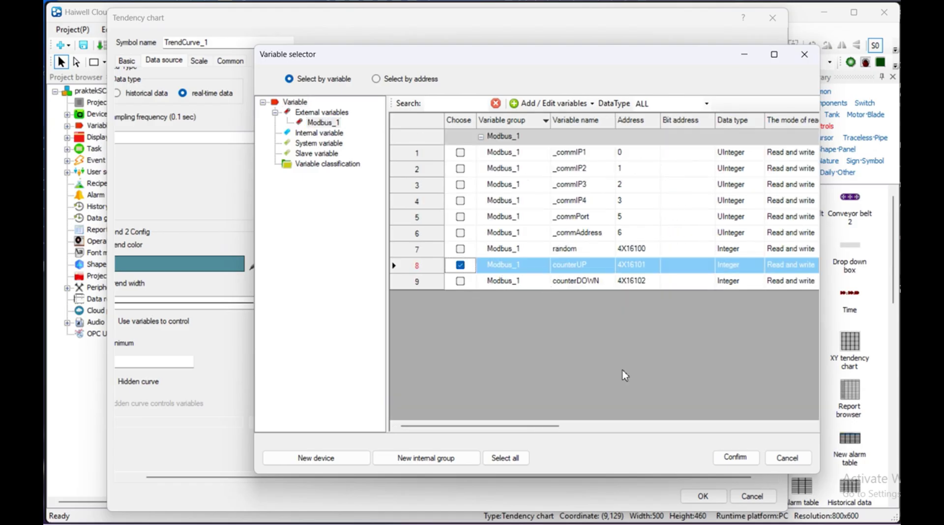
pyautogui.click(734, 458)
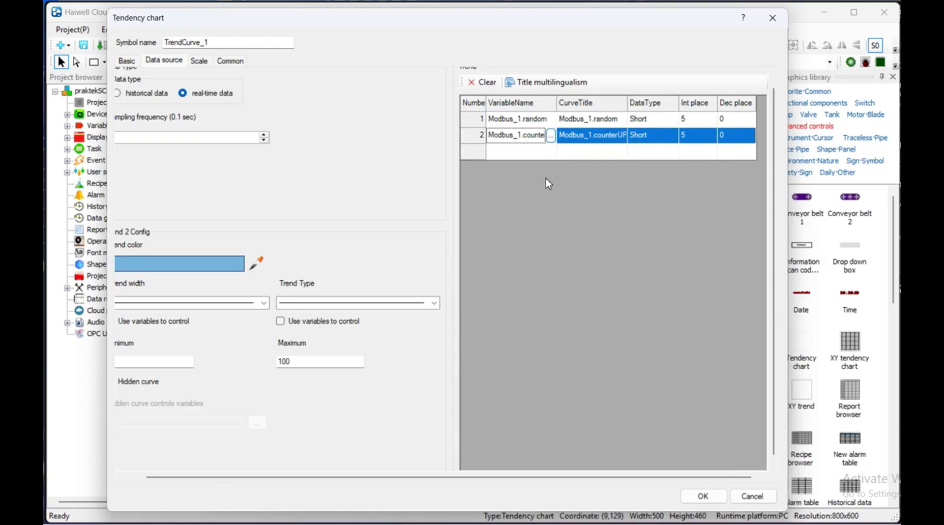
# Add the Modbus_1 variable counterDOWN as the third trend of the chart.
pyautogui.click(514, 156)
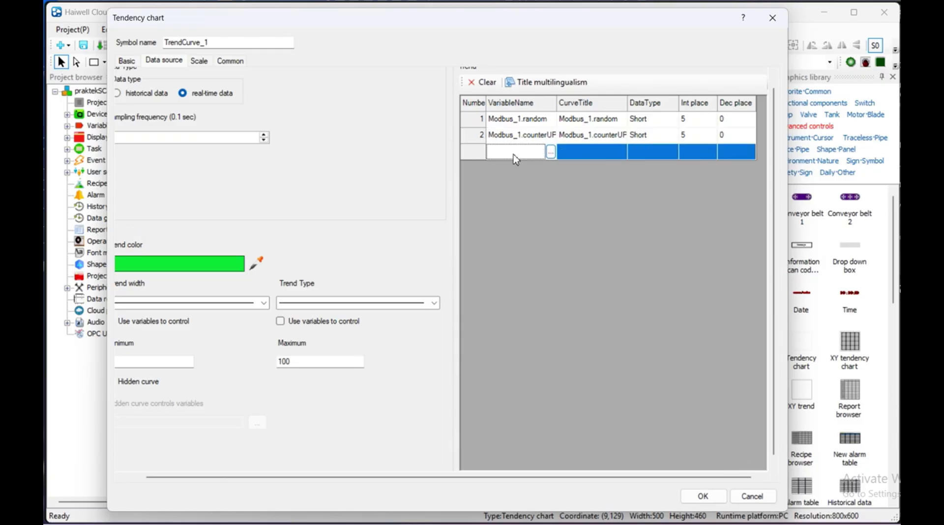
pyautogui.click(551, 157)
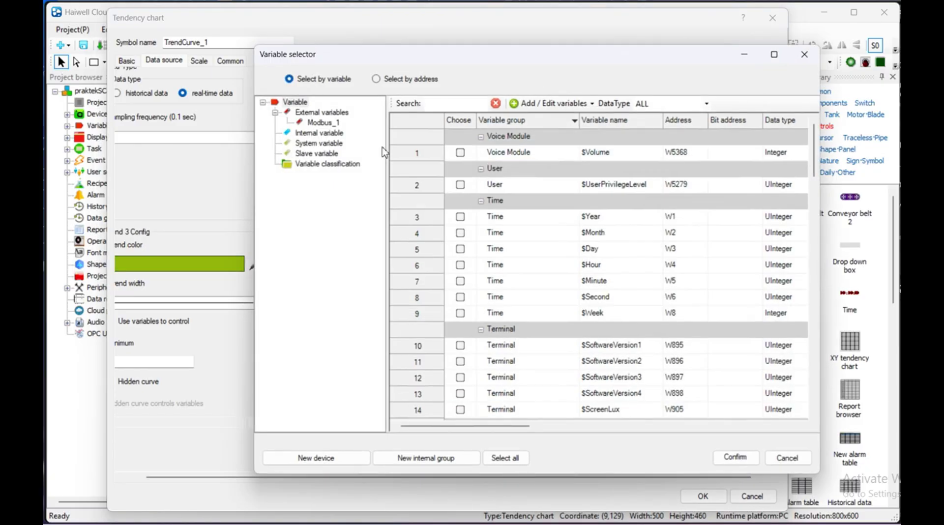
pyautogui.click(336, 125)
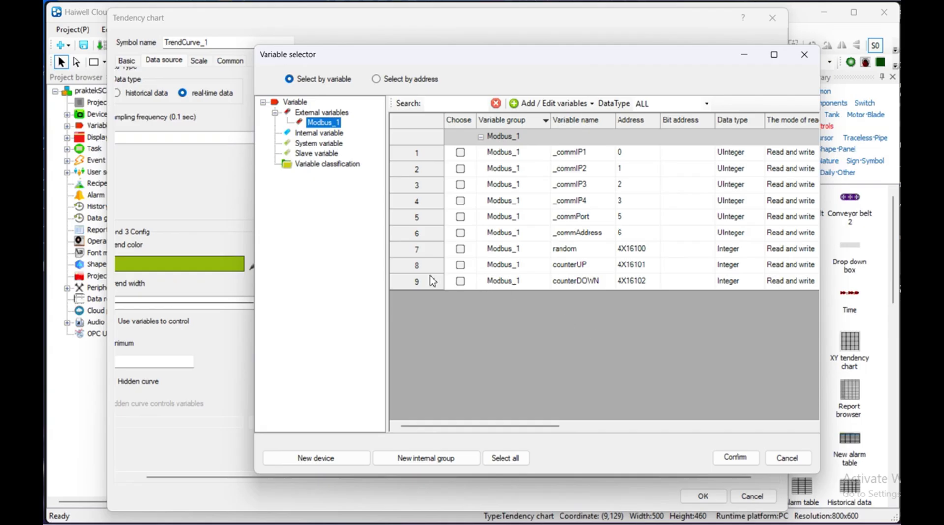
pyautogui.click(461, 281)
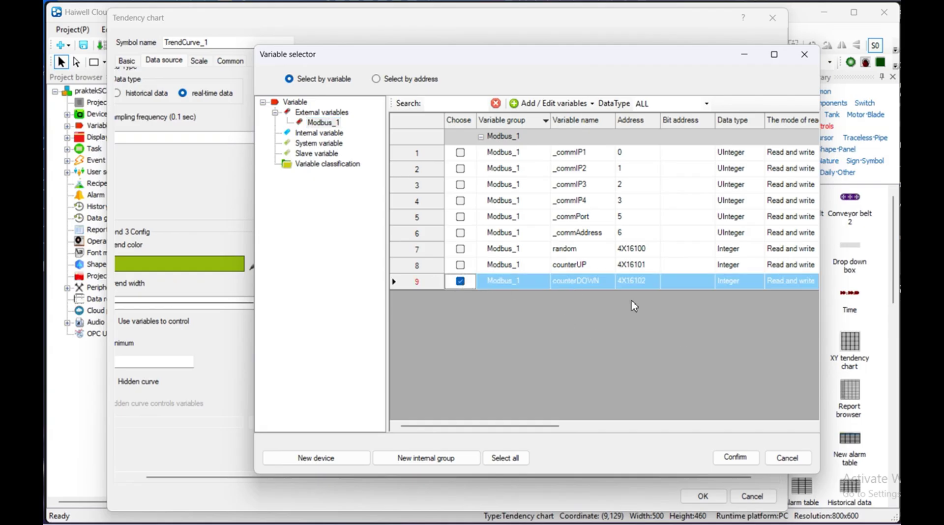
pyautogui.click(736, 457)
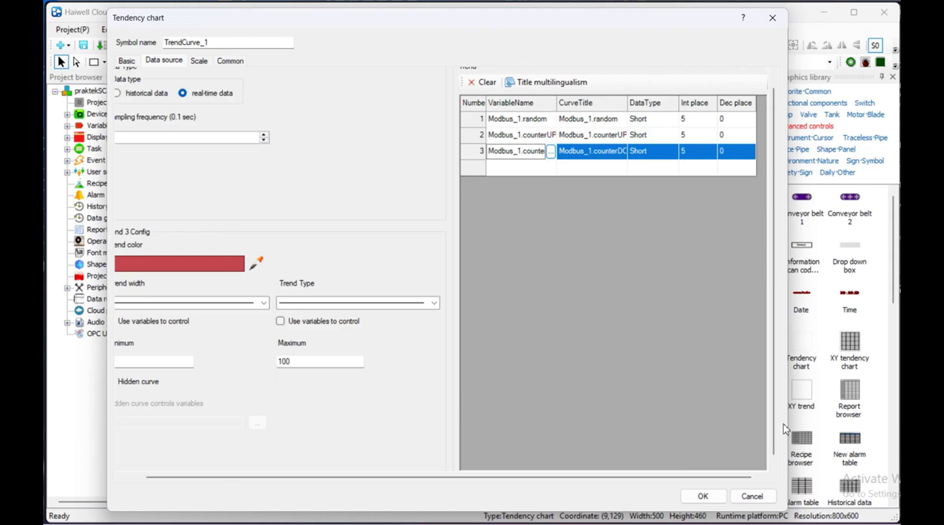
# Check the colour of each trend and set the counterUP trend's colour to red.
pyautogui.moveTo(583, 25); pyautogui.dragTo(649, 32)
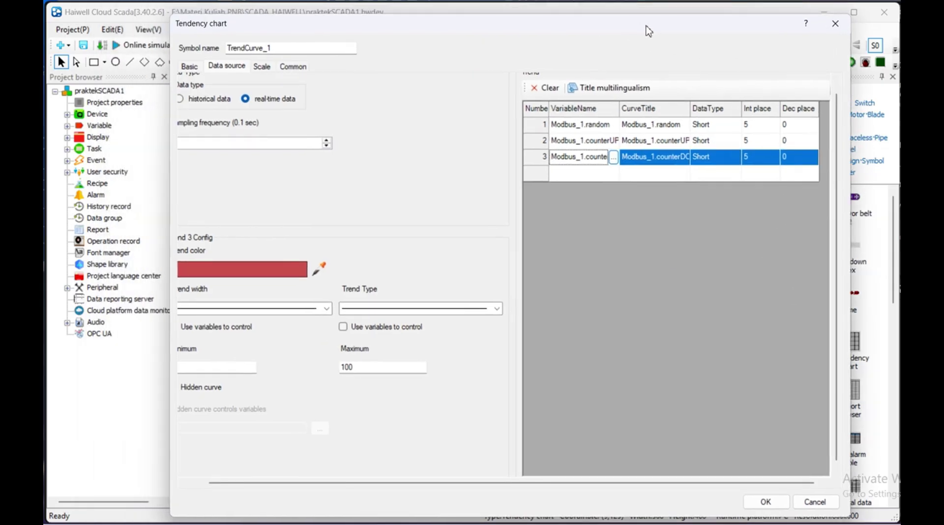
pyautogui.click(593, 127)
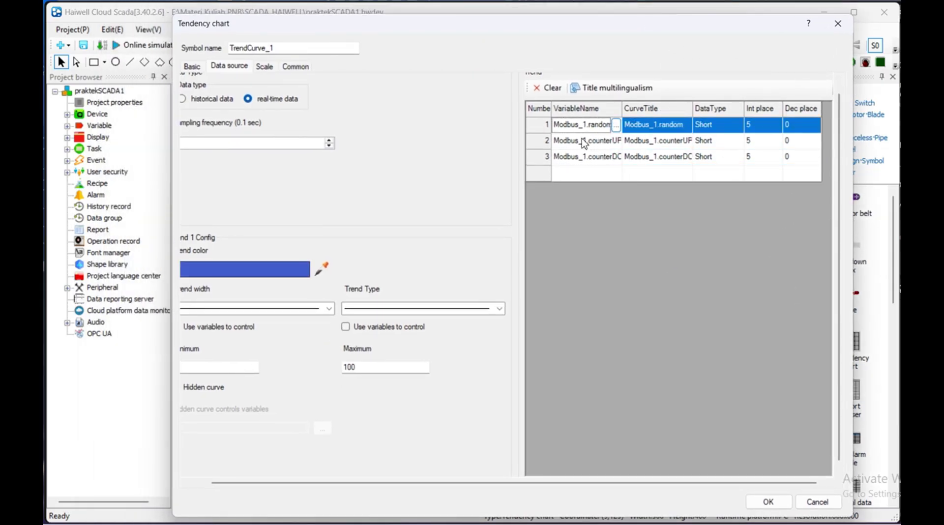
pyautogui.click(583, 140)
pyautogui.click(584, 161)
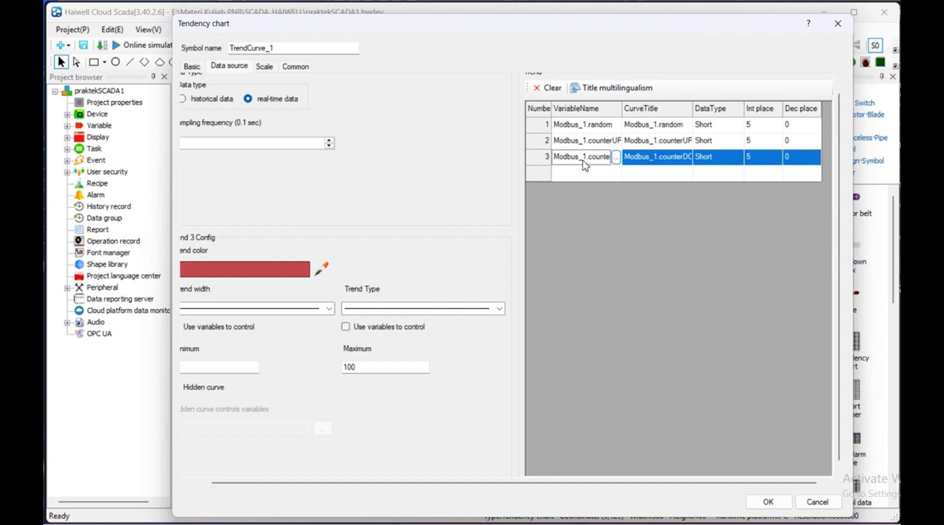
pyautogui.click(588, 144)
pyautogui.click(595, 128)
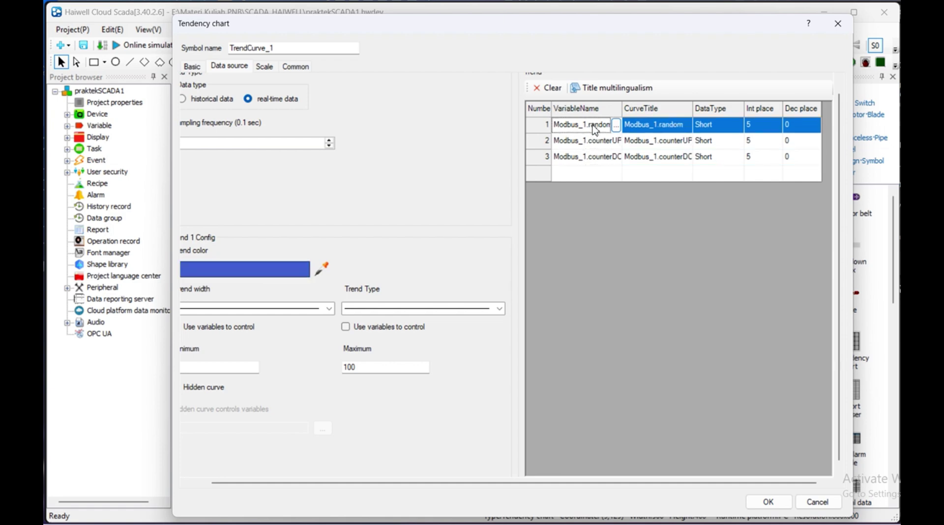
pyautogui.click(590, 143)
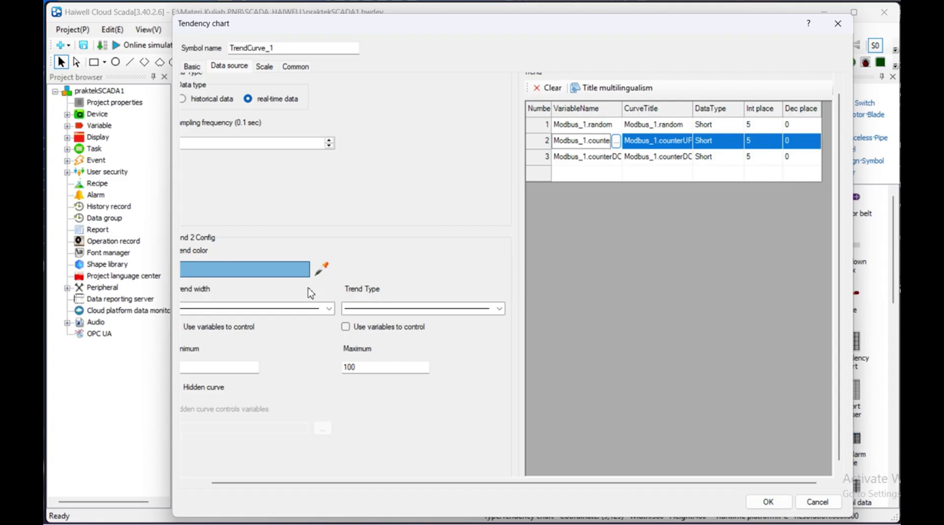
pyautogui.click(252, 277)
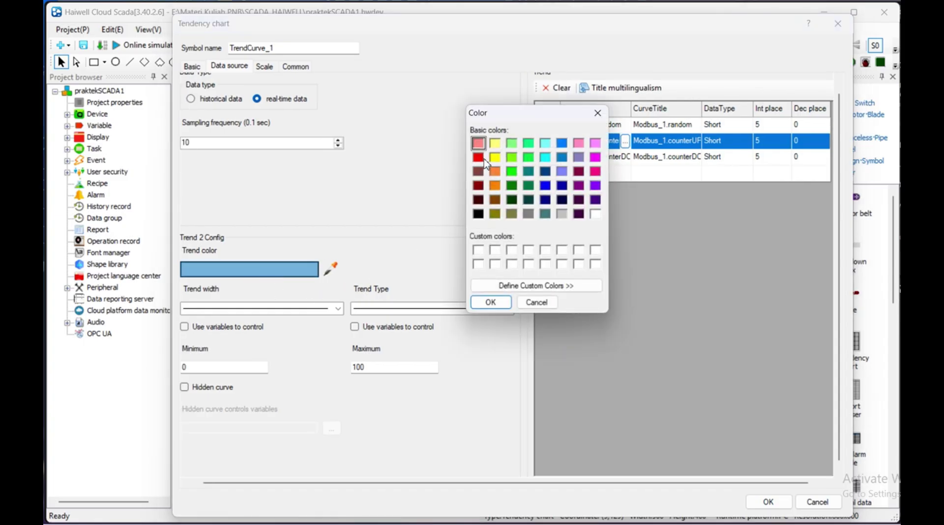
pyautogui.click(479, 158)
pyautogui.click(491, 302)
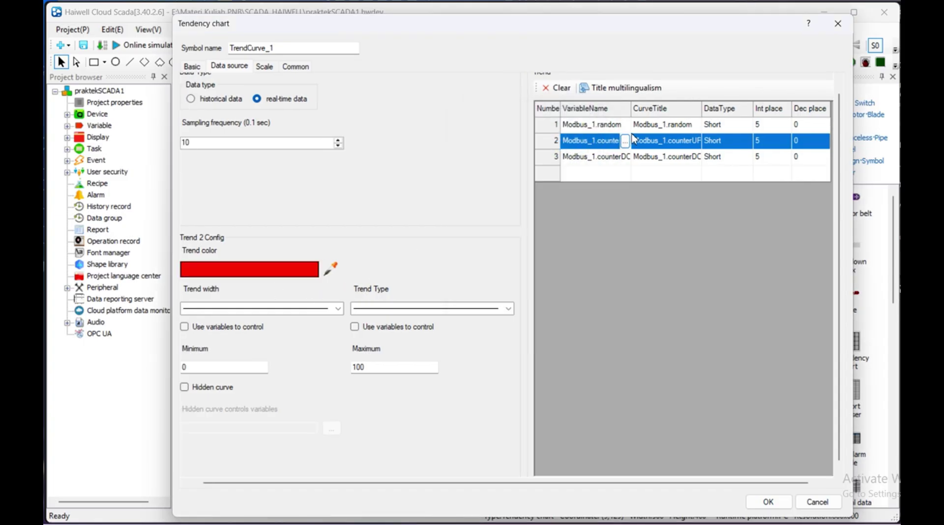
# Set the counterDOWN trend's colour to bright green.
pyautogui.click(597, 158)
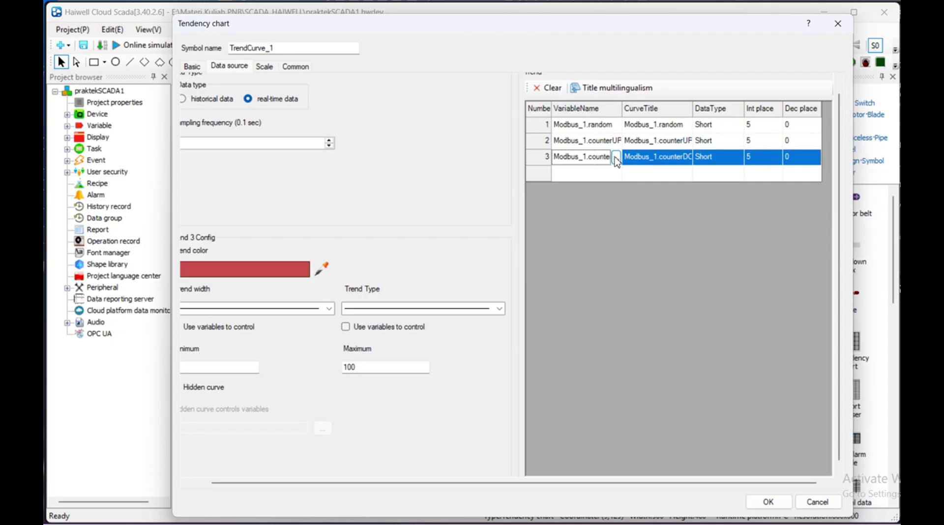
pyautogui.click(279, 270)
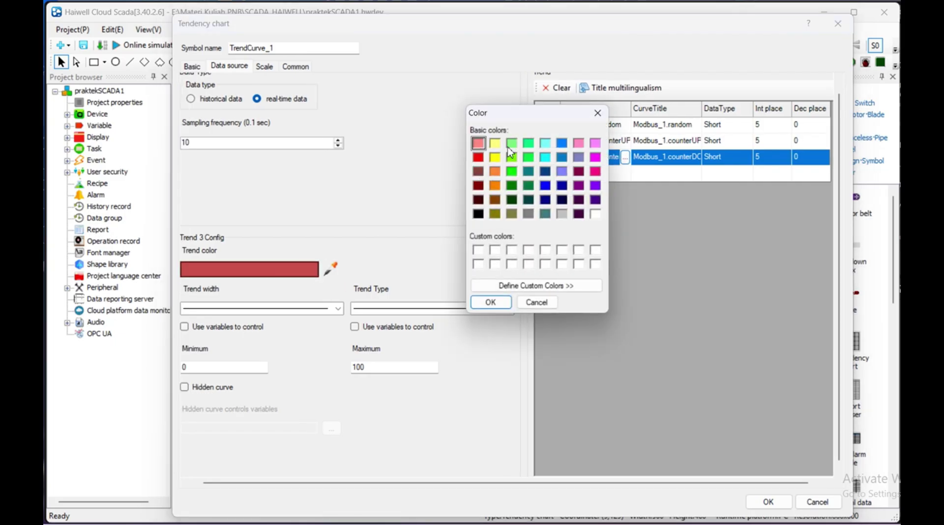
pyautogui.click(511, 171)
pyautogui.click(491, 302)
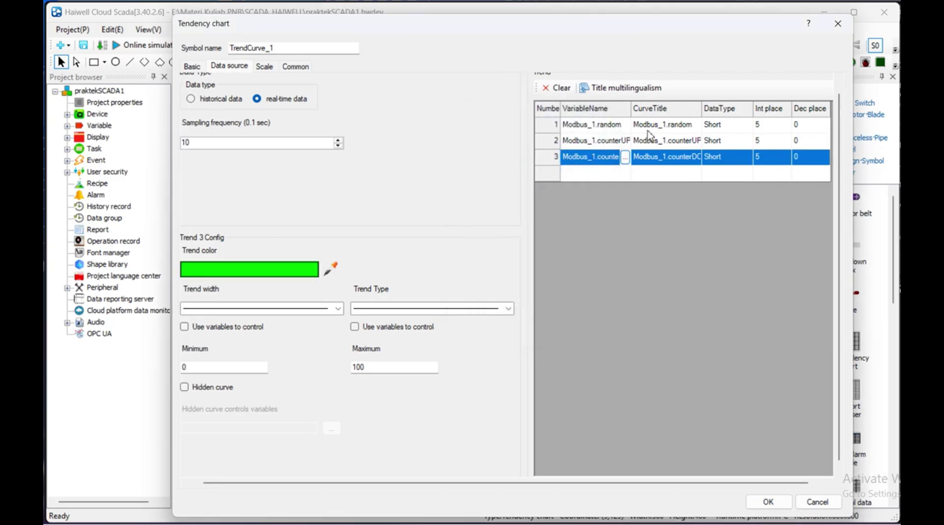
# Review the settings of the random, counterUP and counterDOWN trends and accept the tendency chart configuration.
pyautogui.click(595, 125)
pyautogui.click(589, 143)
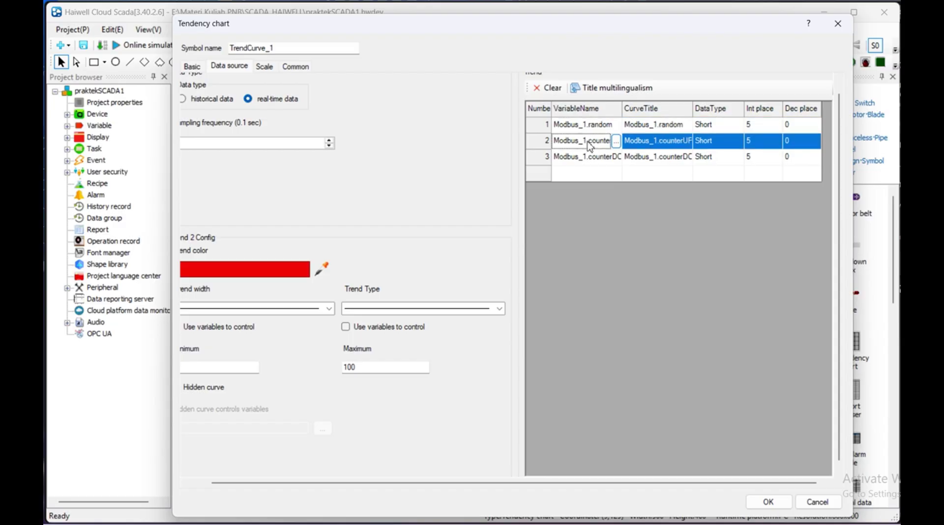
pyautogui.click(588, 158)
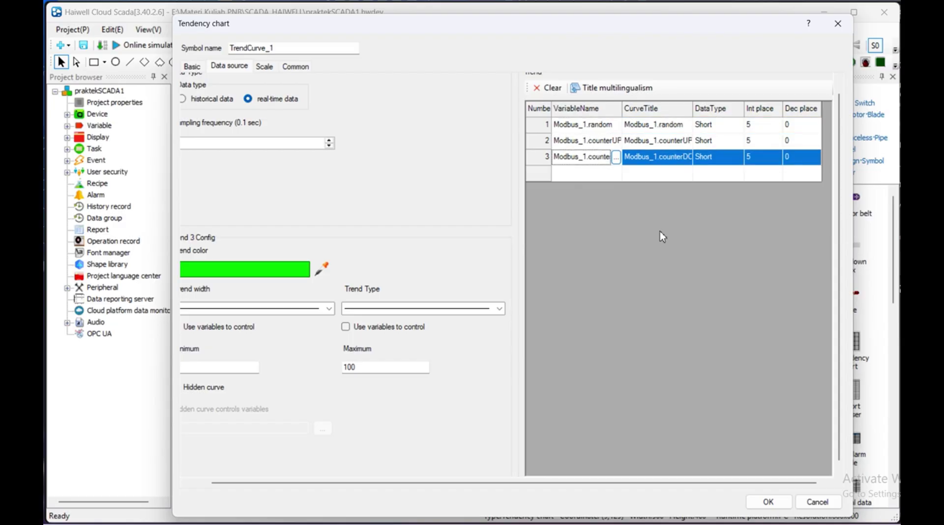
pyautogui.click(769, 502)
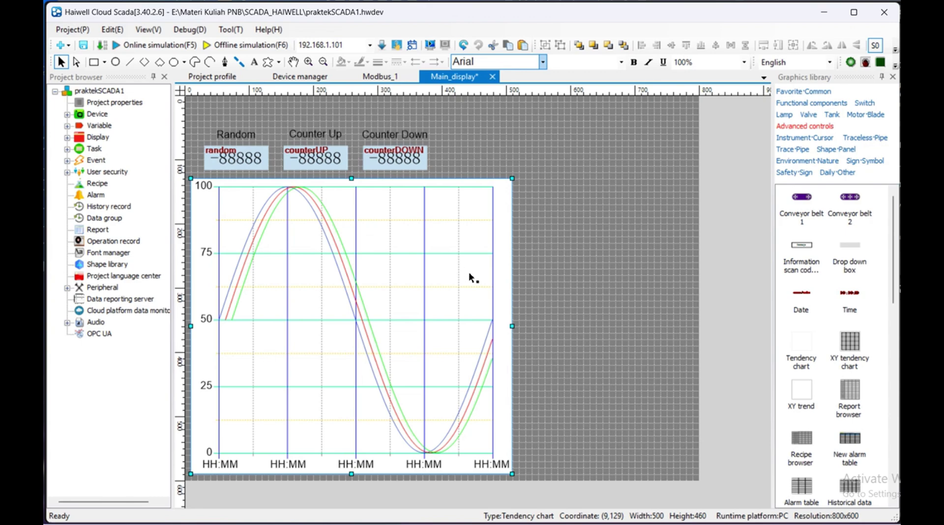
# Save the project and run the display in online simulation.
pyautogui.click(140, 46)
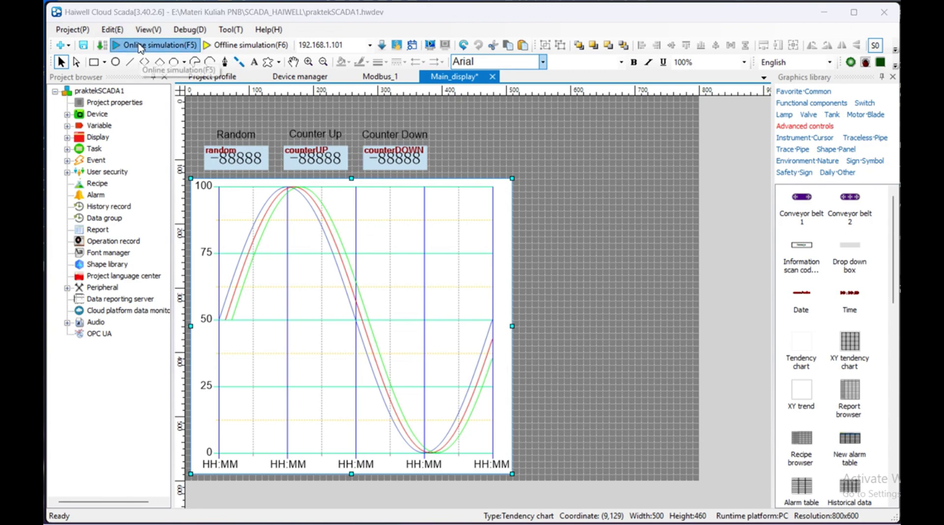
pyautogui.click(551, 330)
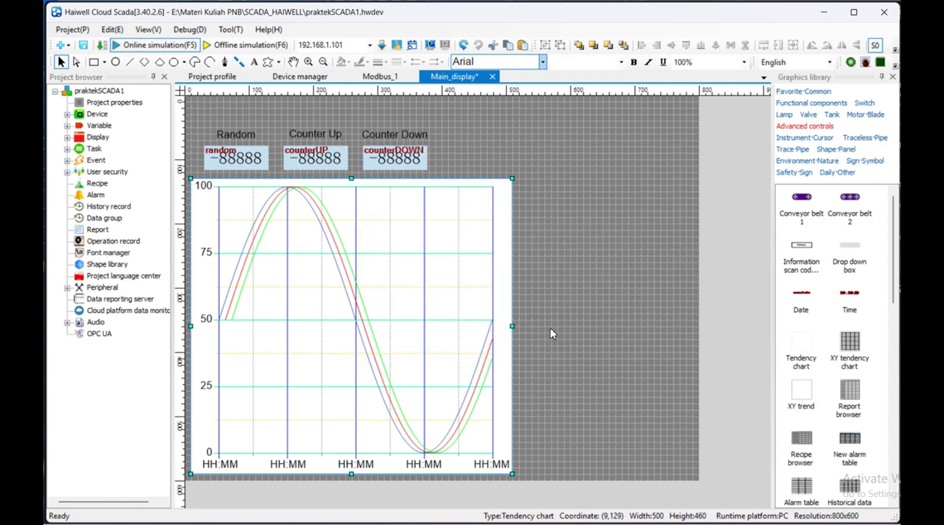
pyautogui.click(650, 407)
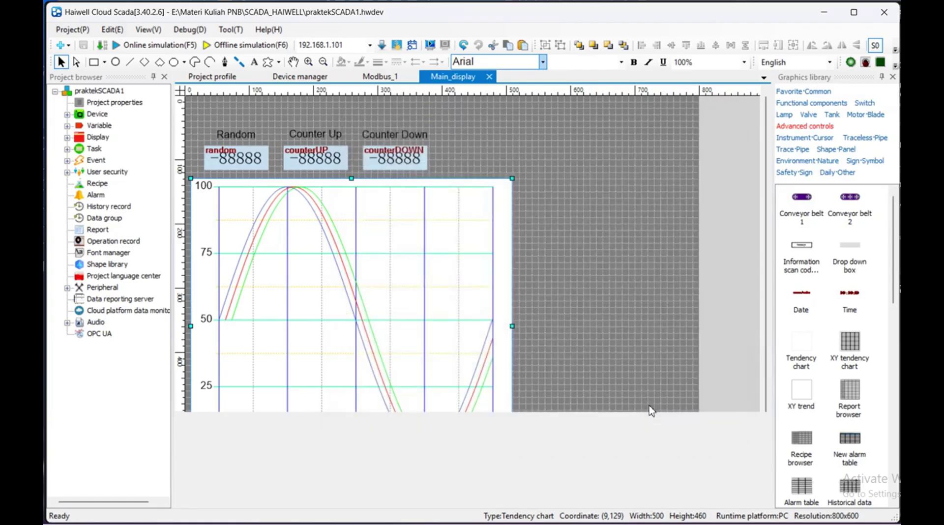
pyautogui.click(588, 331)
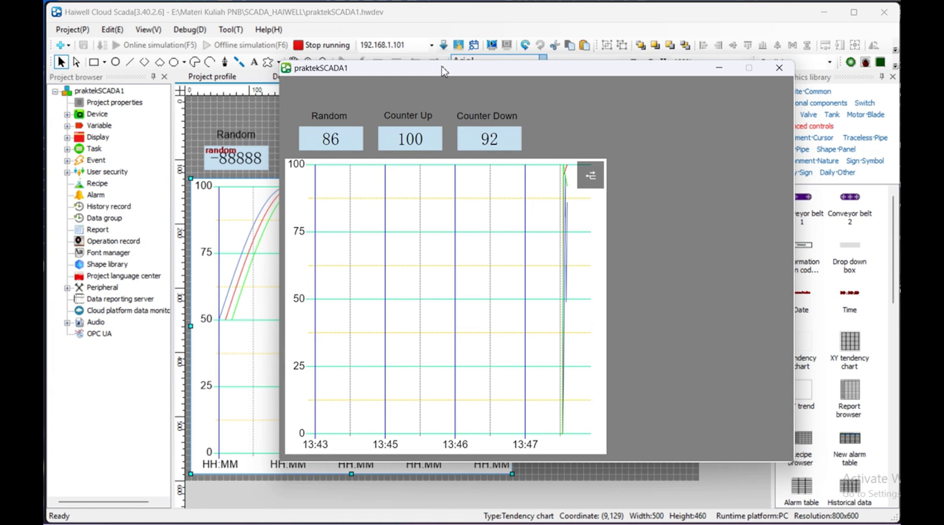
# Inspect the random, counterUP and counterDOWN values at several points on the running tendency chart.
pyautogui.moveTo(430, 71); pyautogui.dragTo(240, 30)
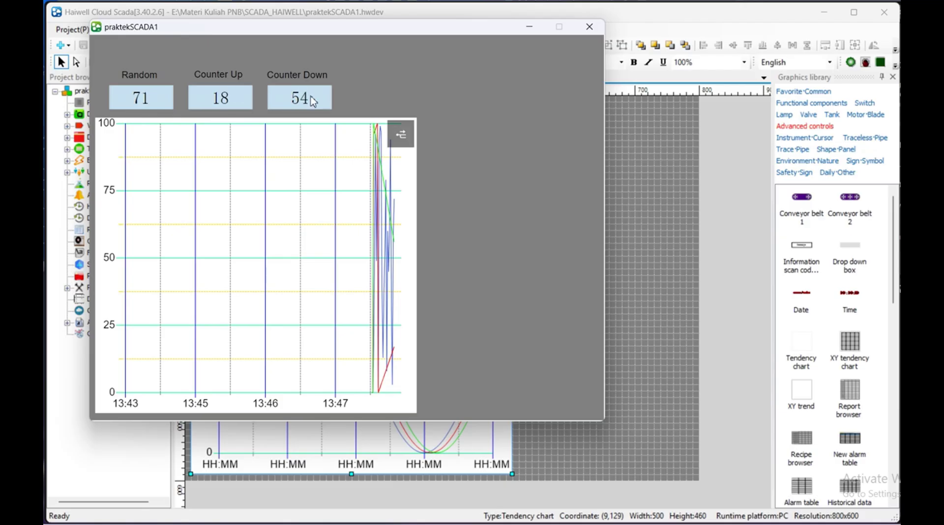
pyautogui.click(386, 261)
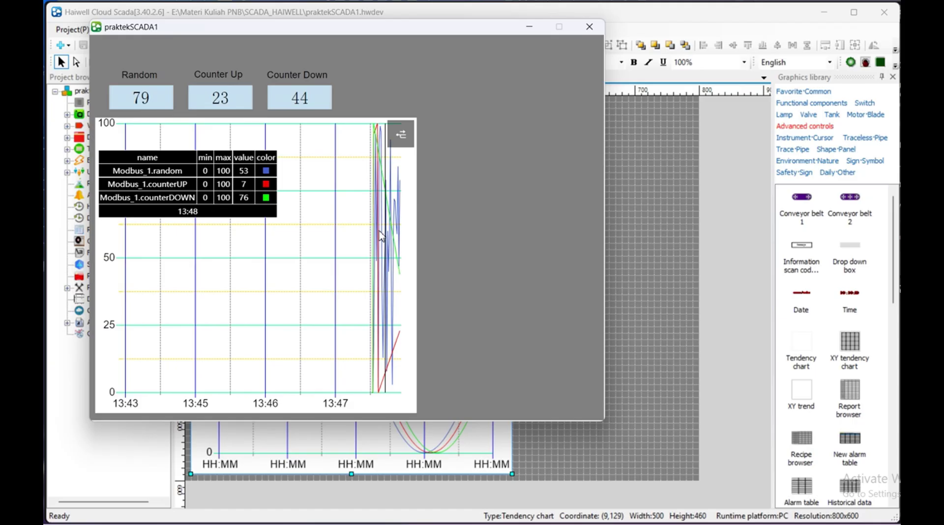
pyautogui.click(379, 231)
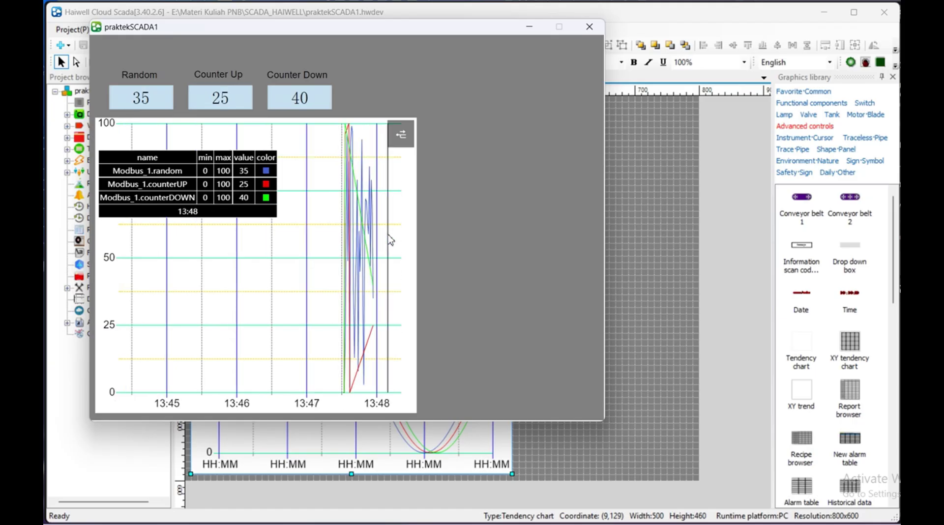
pyautogui.click(375, 240)
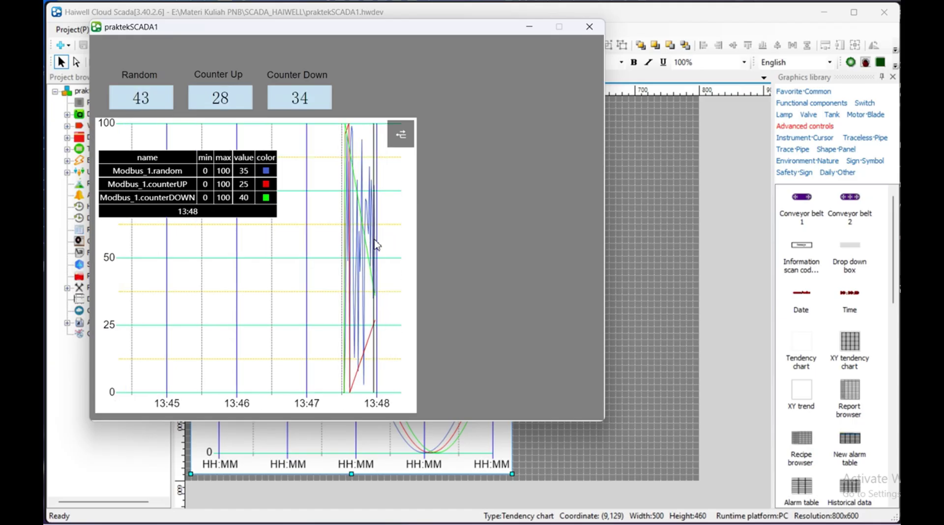
pyautogui.click(366, 238)
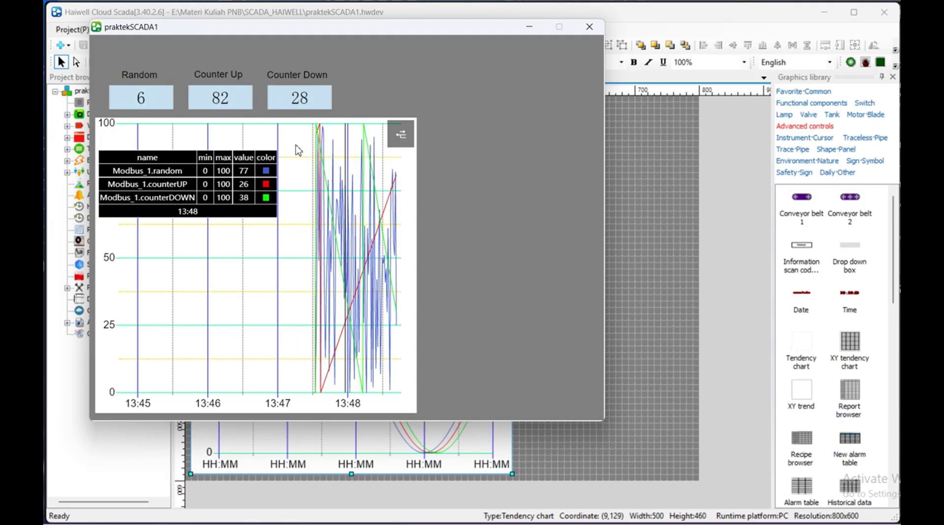
# Stop the online simulation and return to the display editor.
pyautogui.moveTo(222, 35); pyautogui.dragTo(346, 139)
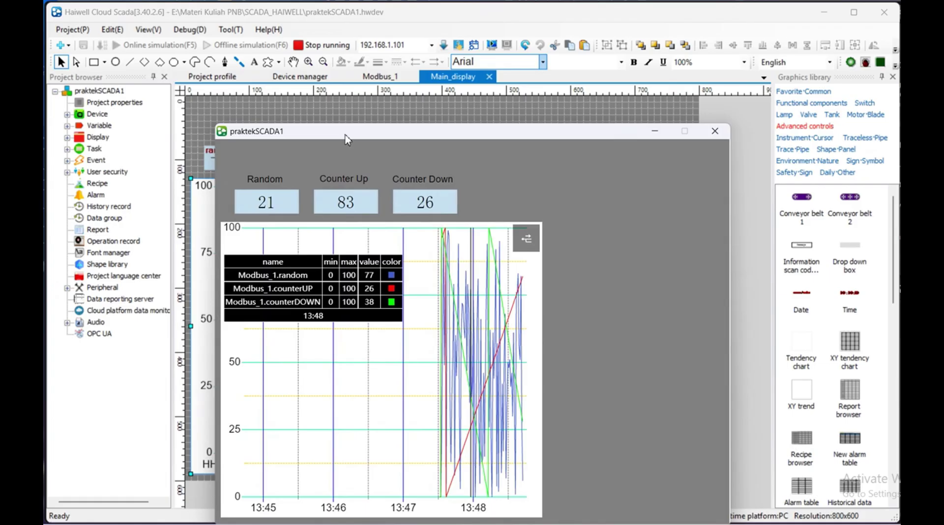
pyautogui.click(325, 45)
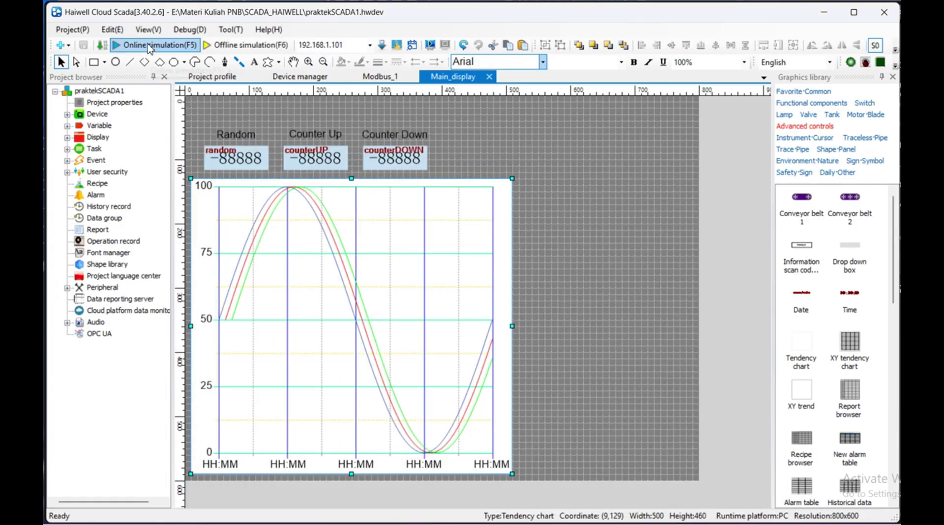
pyautogui.click(559, 302)
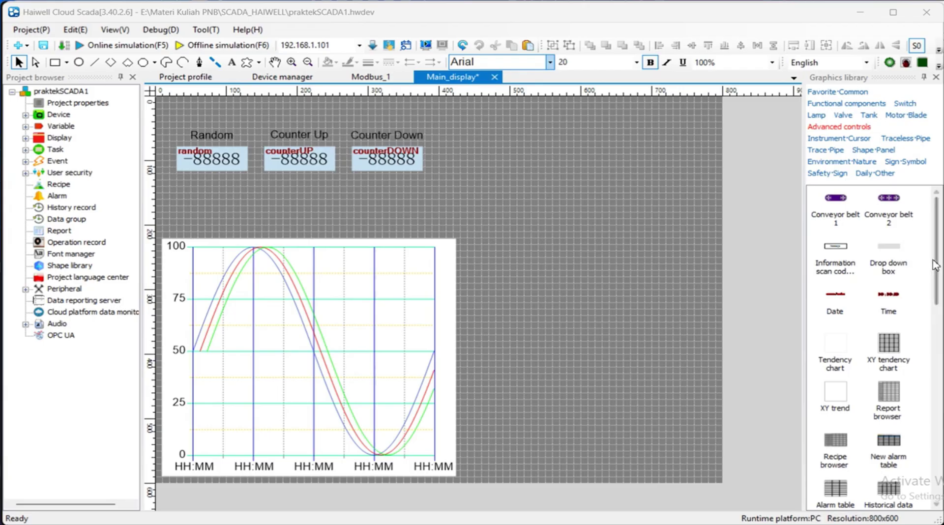
# Add a historical data report table beside the tendency chart, about 358 wide and 367 high, matching the chart's height.
pyautogui.moveTo(938, 267); pyautogui.dragTo(935, 339)
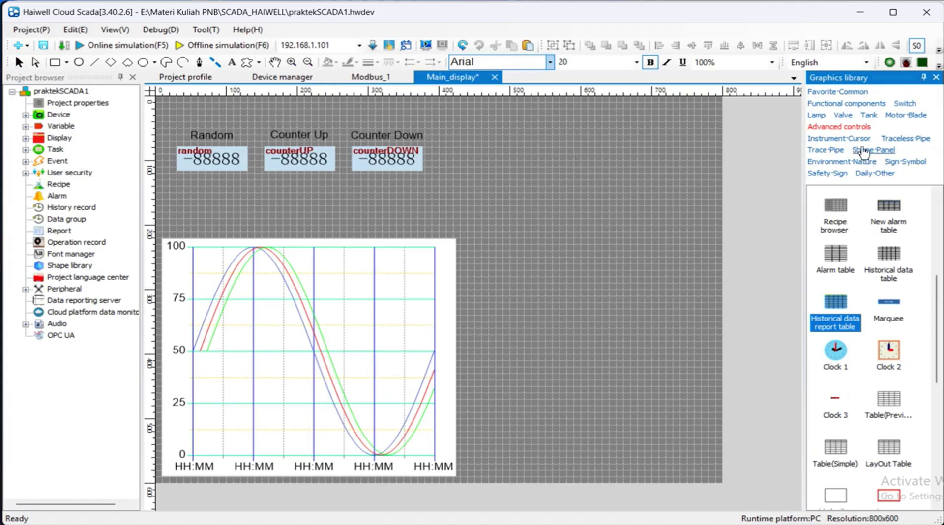
pyautogui.moveTo(835, 310); pyautogui.dragTo(583, 280)
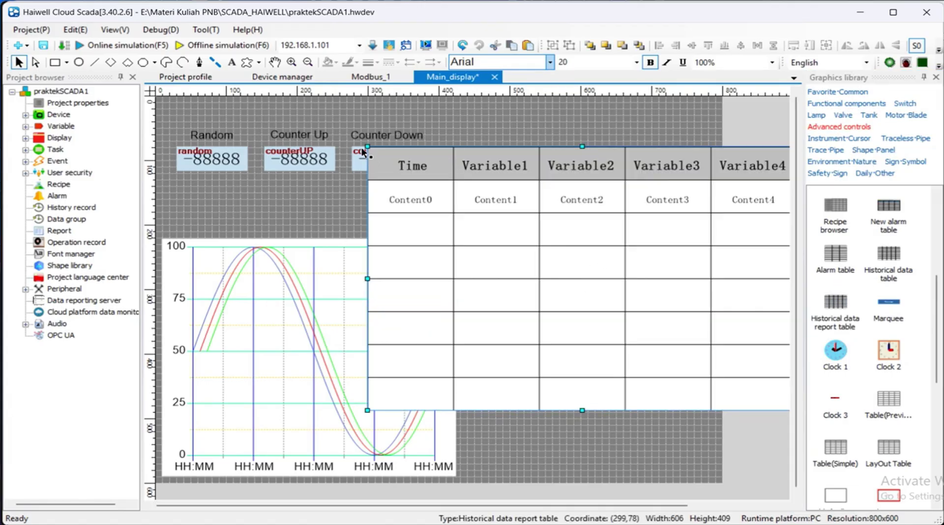
pyautogui.moveTo(367, 147); pyautogui.dragTo(528, 257)
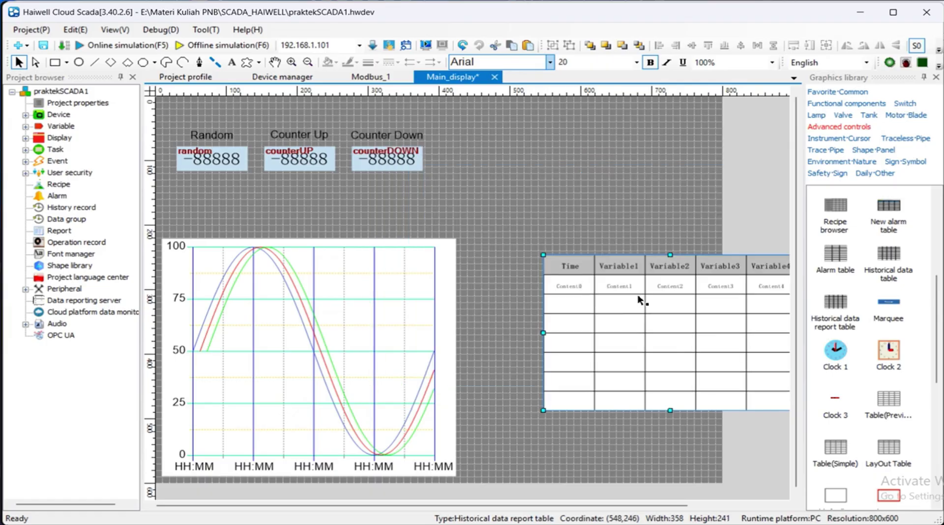
pyautogui.moveTo(565, 282); pyautogui.dragTo(565, 283)
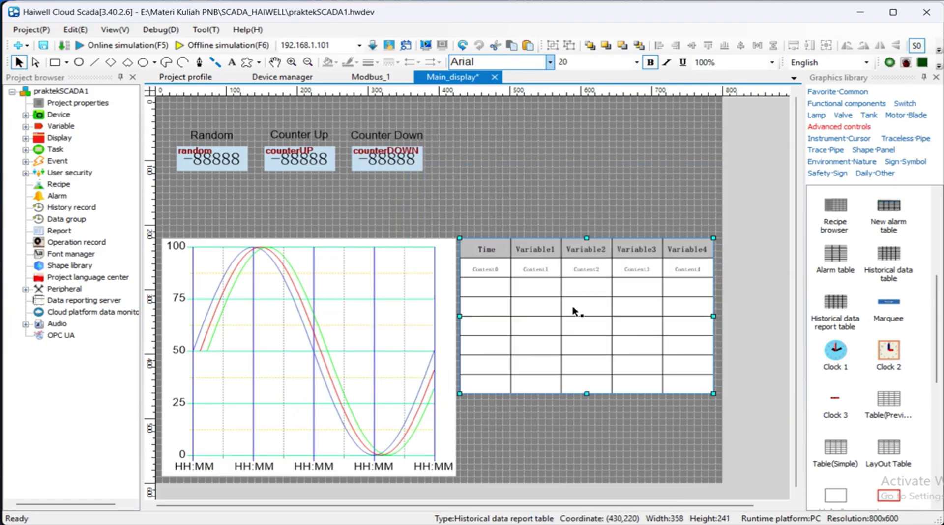
pyautogui.moveTo(587, 395); pyautogui.dragTo(568, 473)
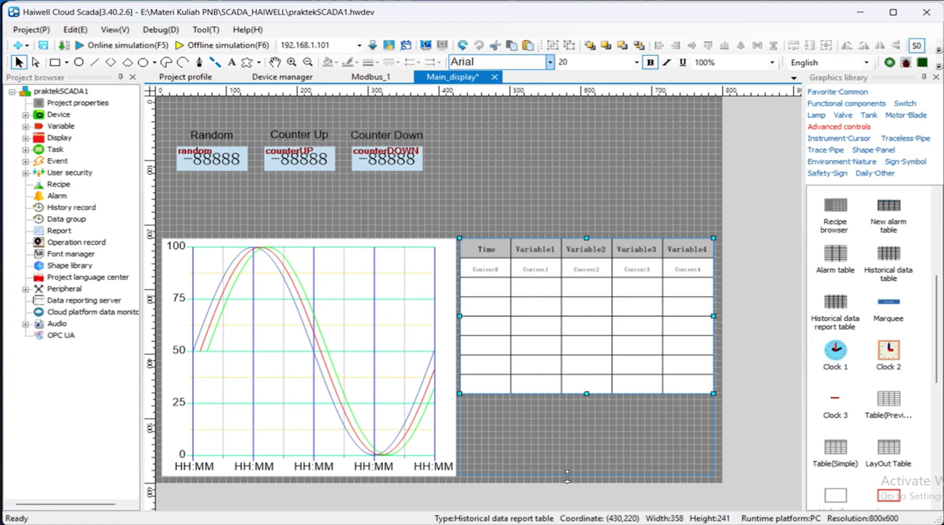
pyautogui.moveTo(568, 475); pyautogui.dragTo(568, 475)
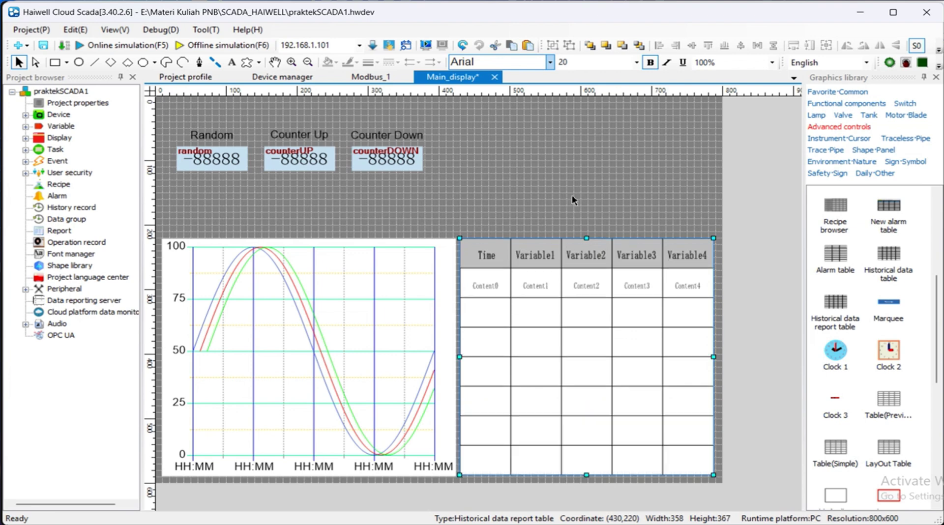
pyautogui.click(573, 199)
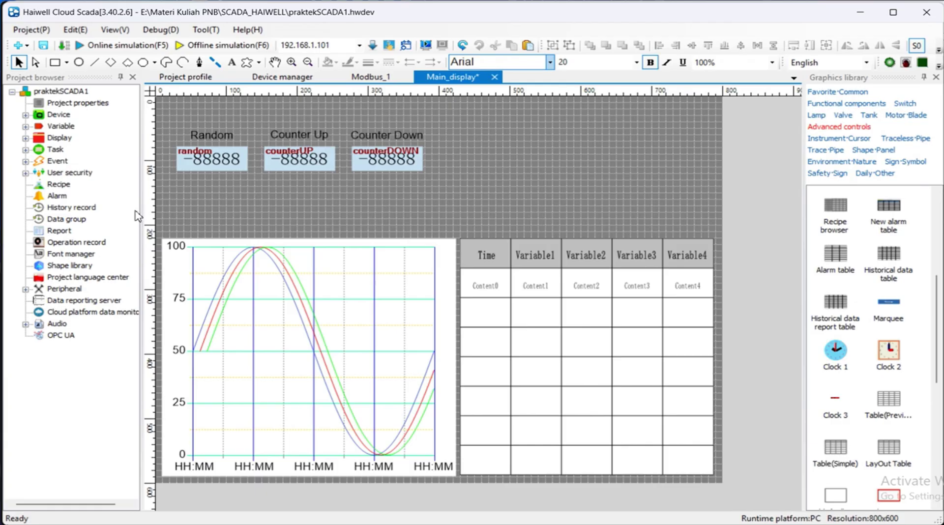
# Add a data group named DataModSIM with local storage enabled.
pyautogui.click(73, 223)
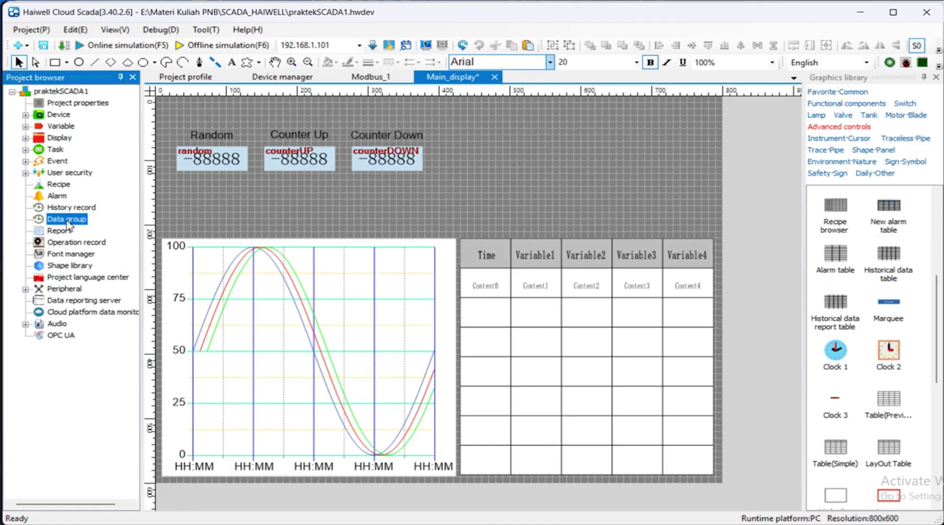
pyautogui.doubleClick(67, 224)
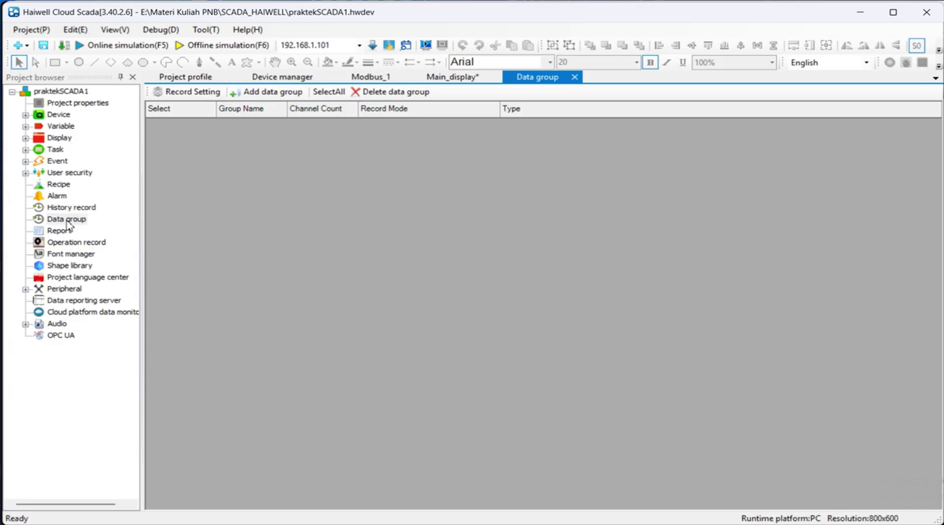
pyautogui.click(264, 93)
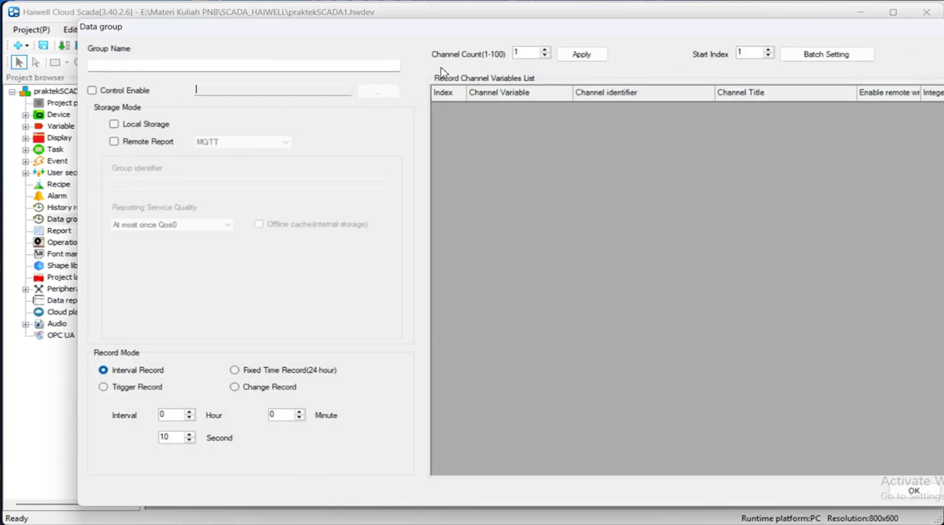
pyautogui.moveTo(592, 32); pyautogui.dragTo(525, 34)
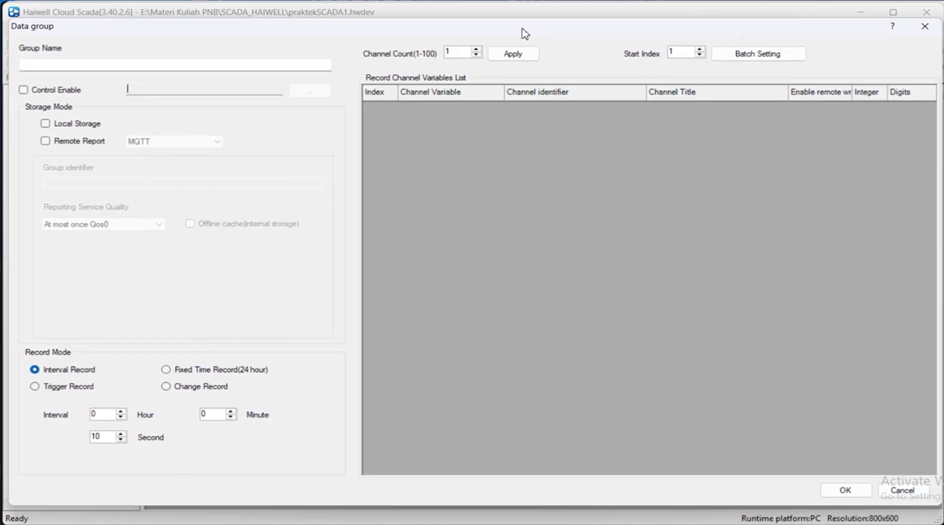
pyautogui.click(43, 64)
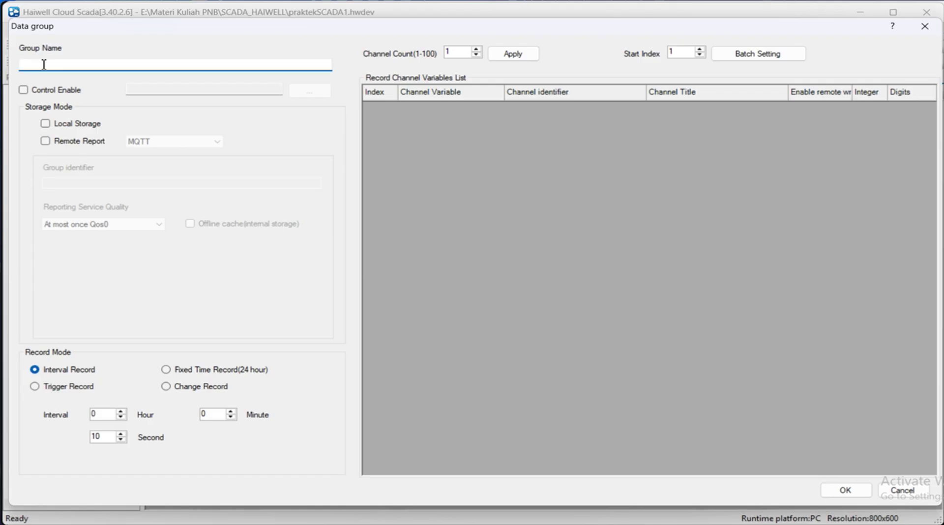
pyautogui.write('DataModSIM')
pyautogui.click(46, 124)
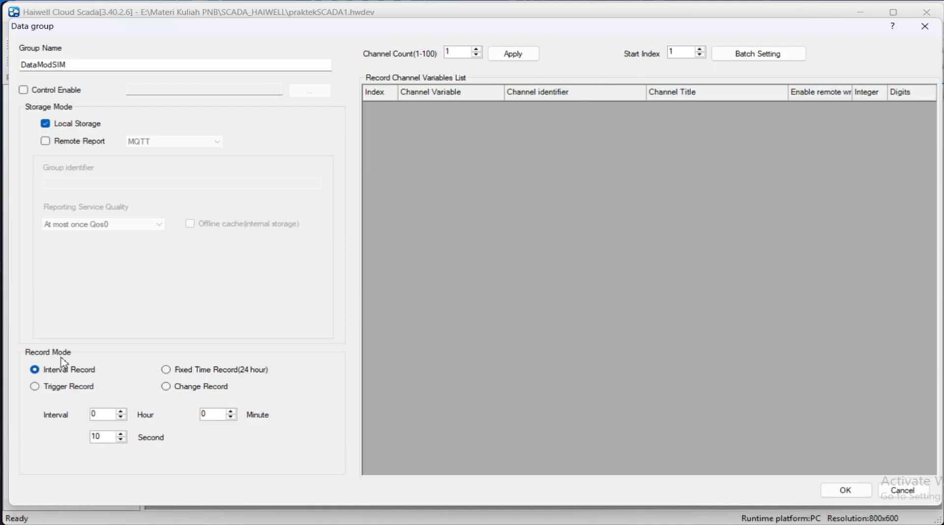
# Compare the options of the trigger, fixed time and change record modes, returning to Interval Record.
pyautogui.click(35, 387)
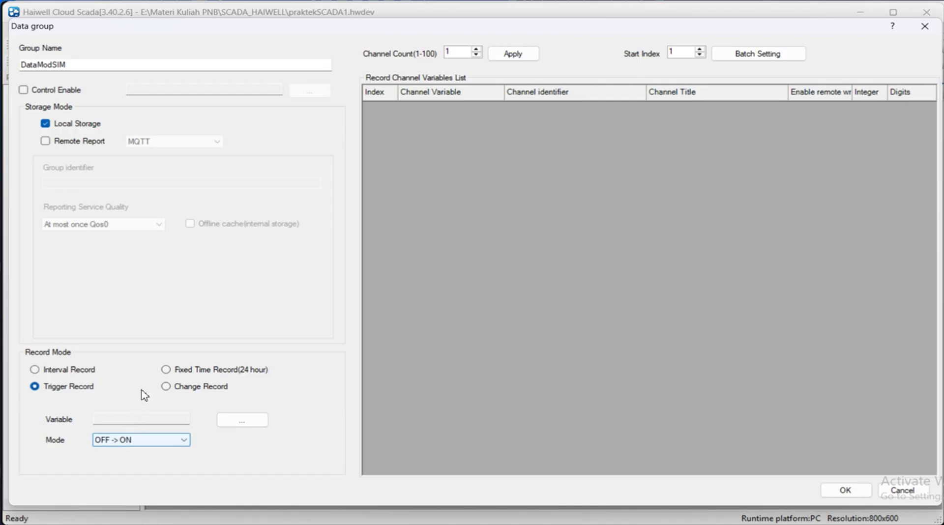
pyautogui.click(167, 371)
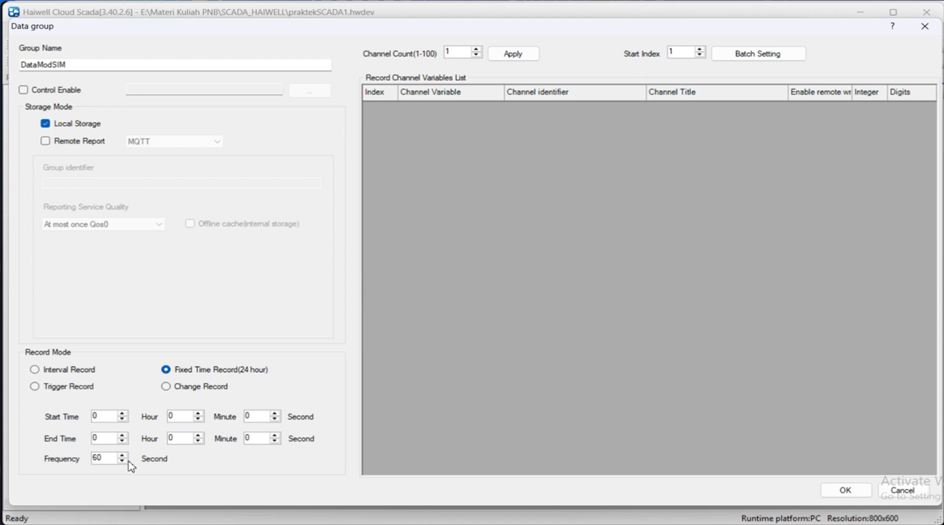
pyautogui.click(167, 387)
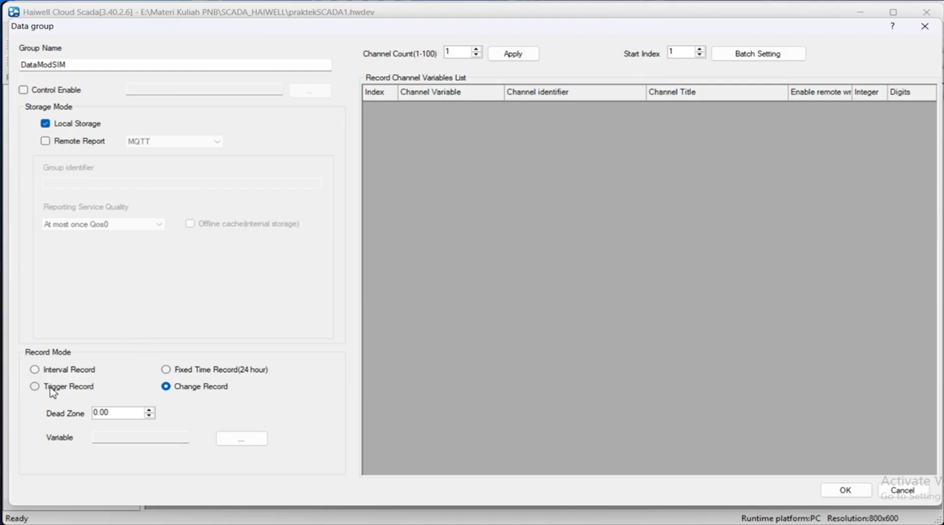
pyautogui.click(35, 370)
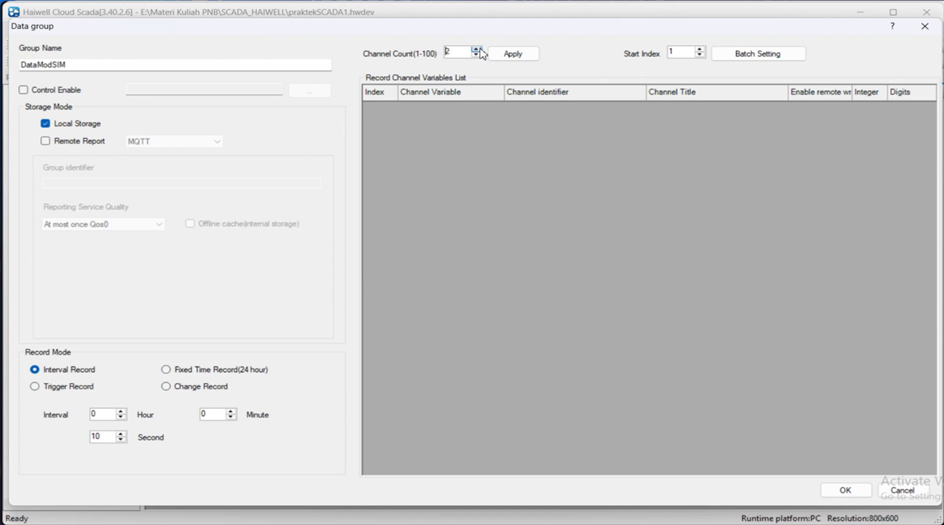
# Set up three record channels in the data group and assign Modbus_1.random to channel 1.
pyautogui.click(511, 54)
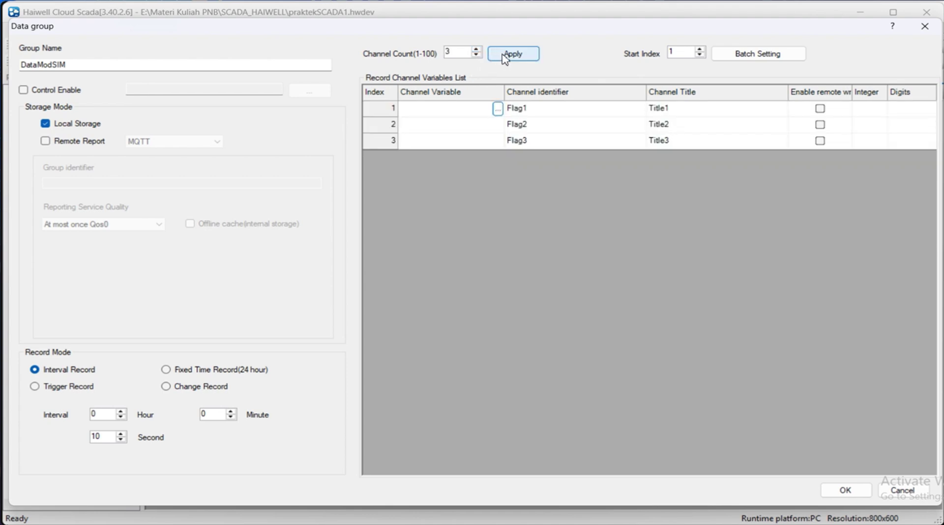
pyautogui.click(425, 112)
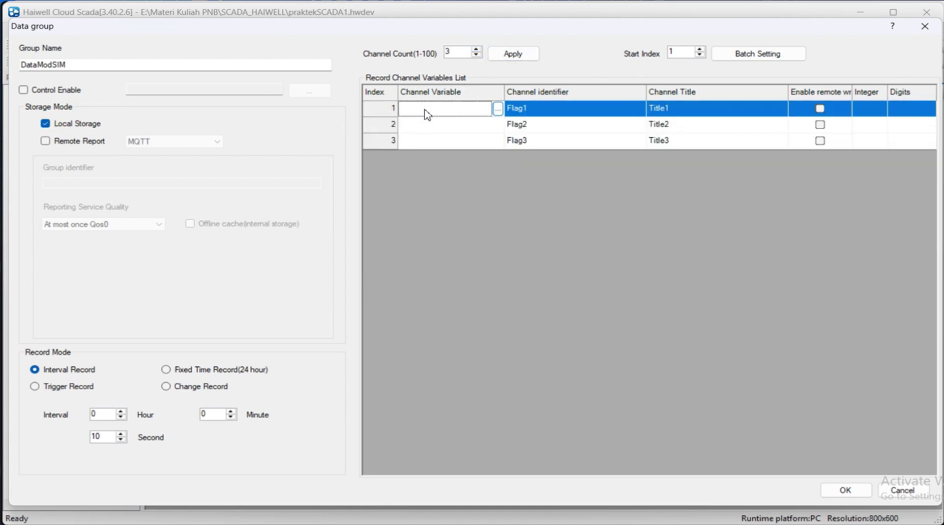
pyautogui.click(498, 108)
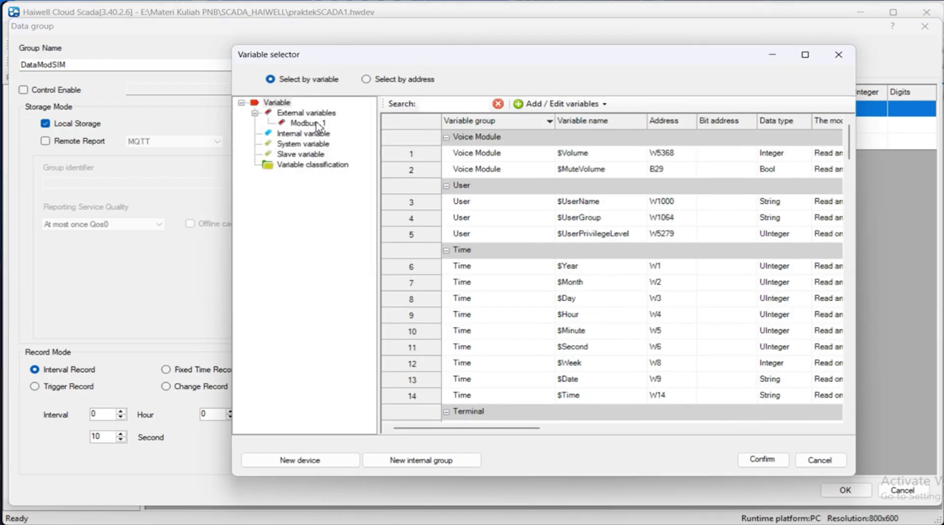
pyautogui.click(307, 123)
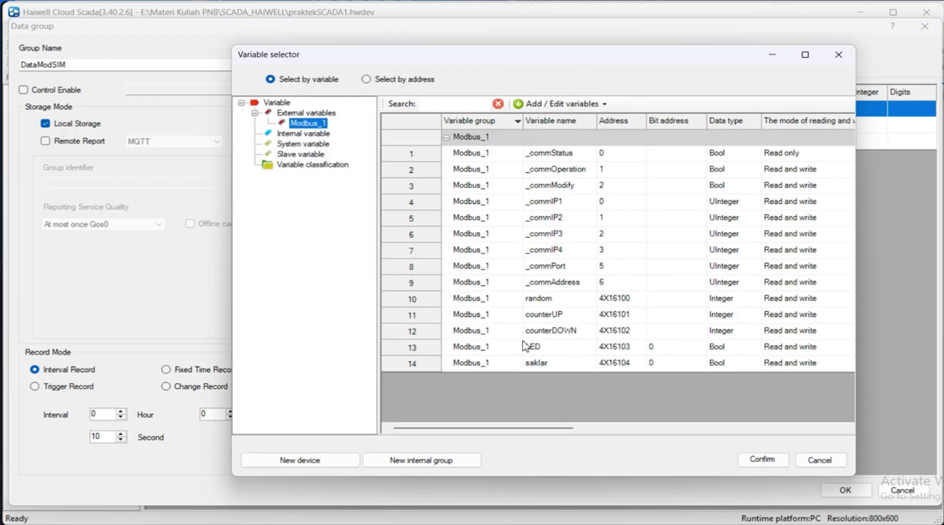
pyautogui.click(529, 300)
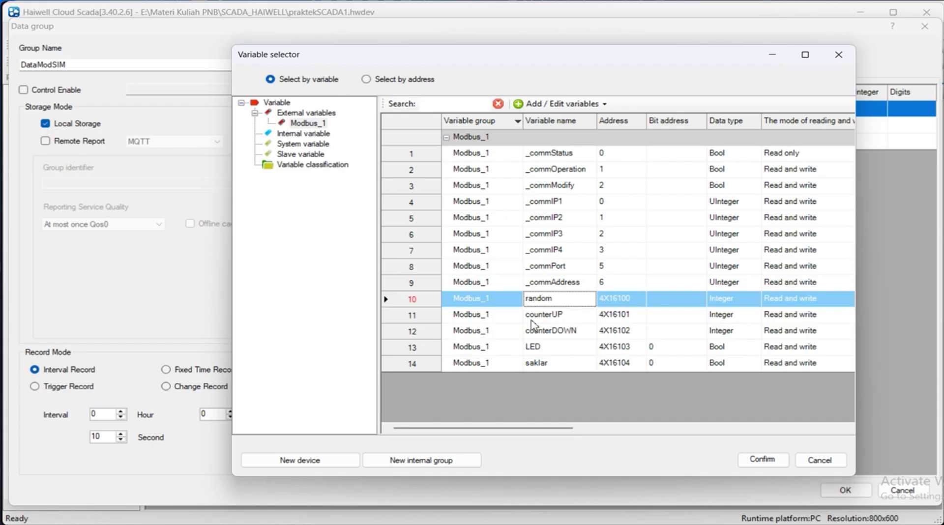
pyautogui.click(775, 463)
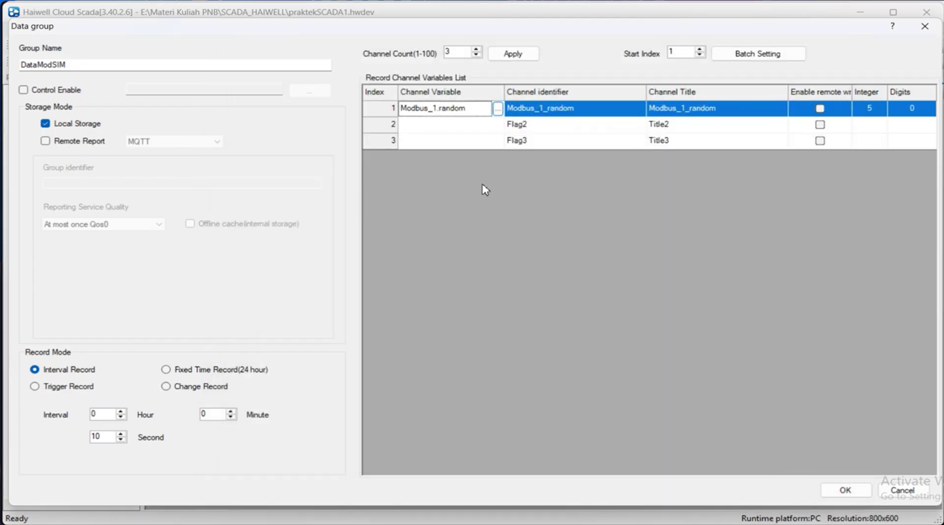
# Assign the Modbus_1 variable counterUP to record channel 2.
pyautogui.click(445, 129)
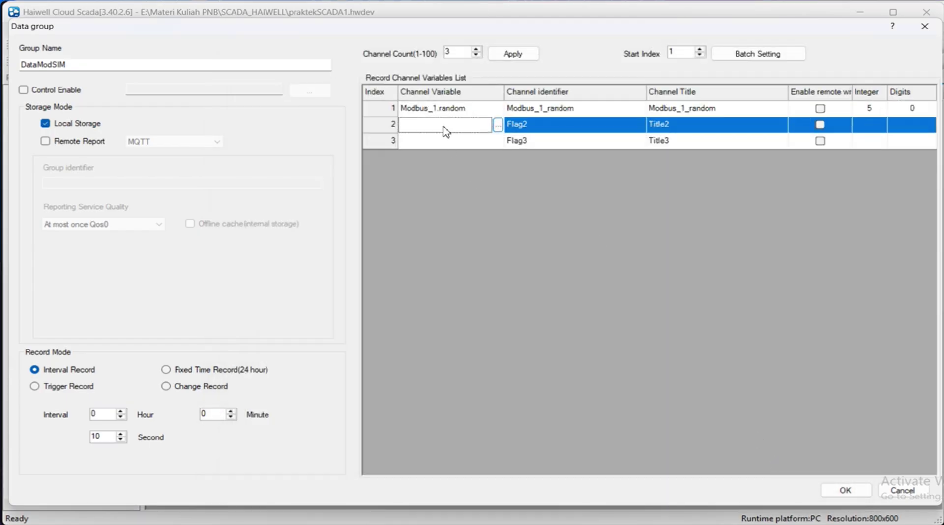
pyautogui.click(498, 126)
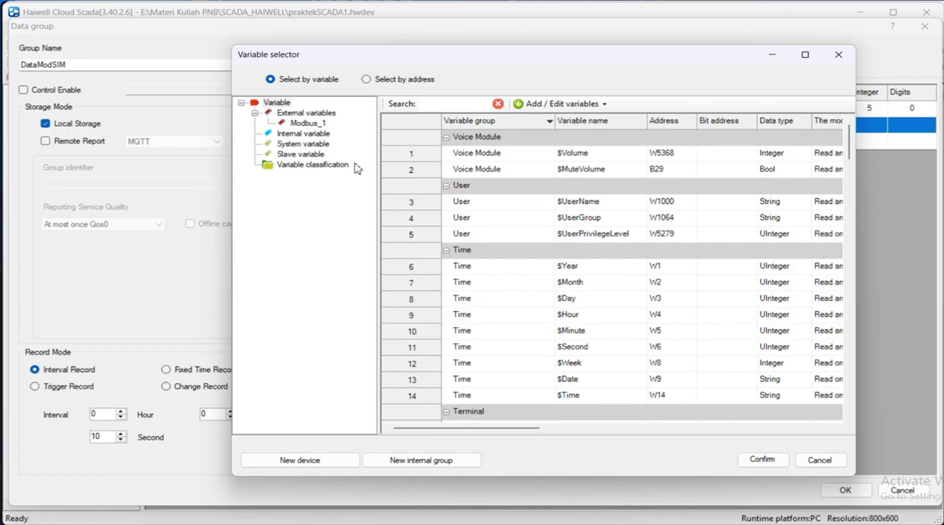
pyautogui.click(319, 123)
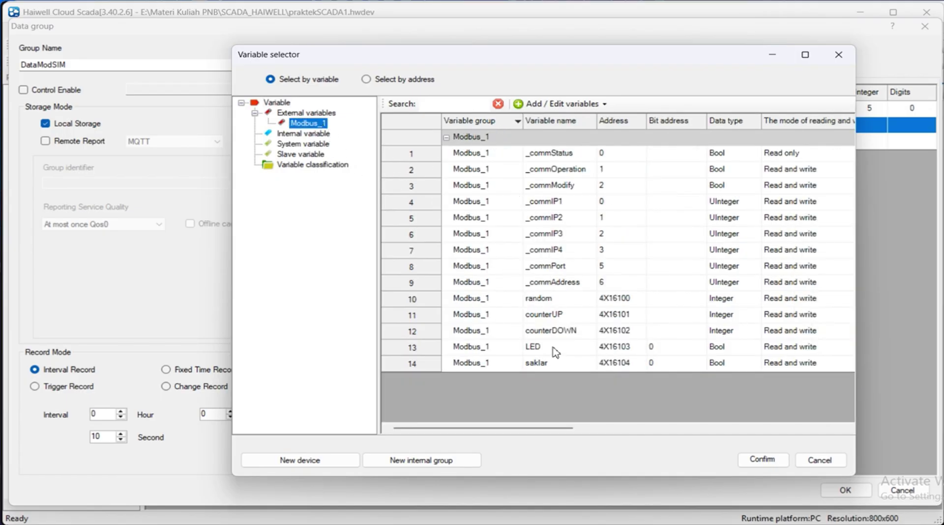
pyautogui.click(531, 319)
pyautogui.click(762, 461)
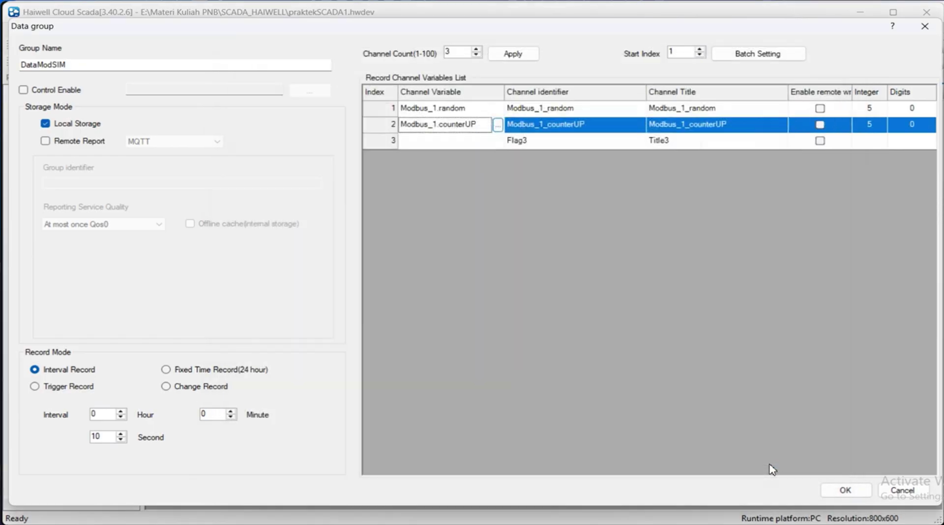
# Assign the Modbus_1 variable counterDOWN to record channel 3.
pyautogui.click(427, 142)
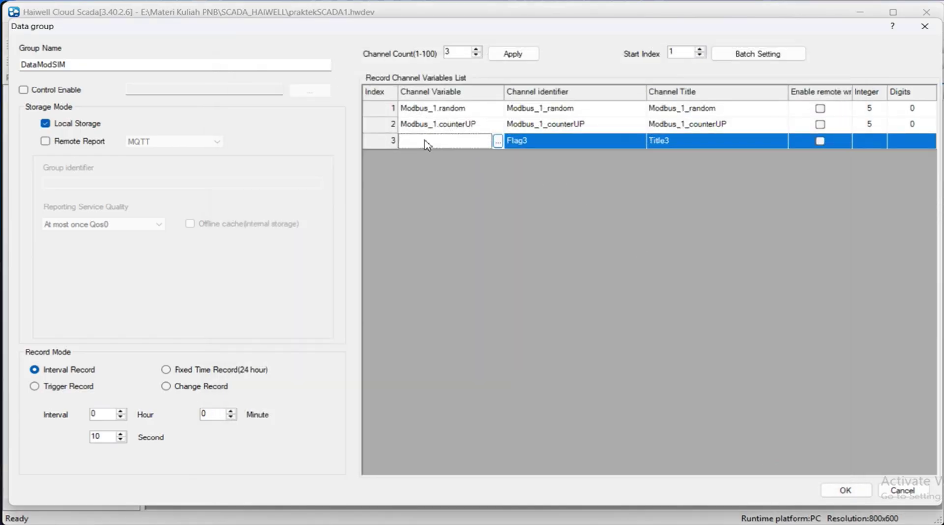
pyautogui.click(498, 142)
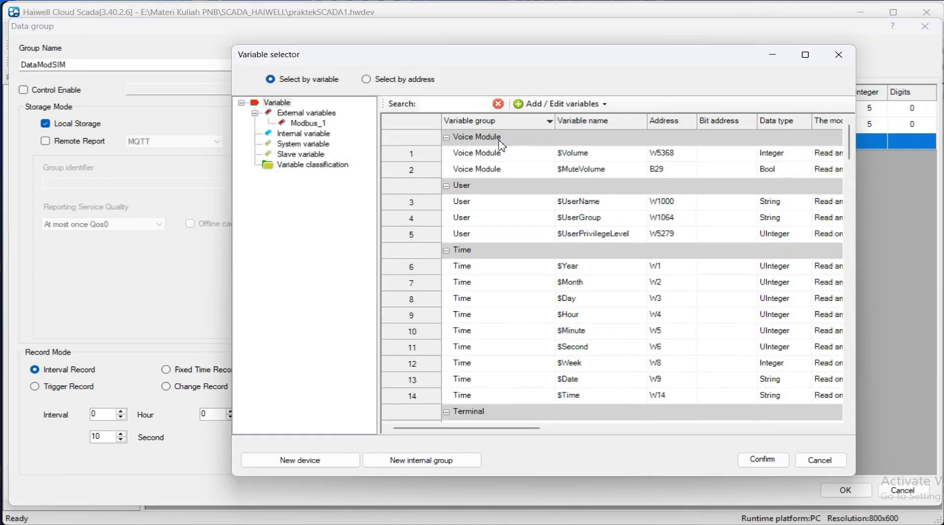
pyautogui.click(310, 124)
pyautogui.click(491, 335)
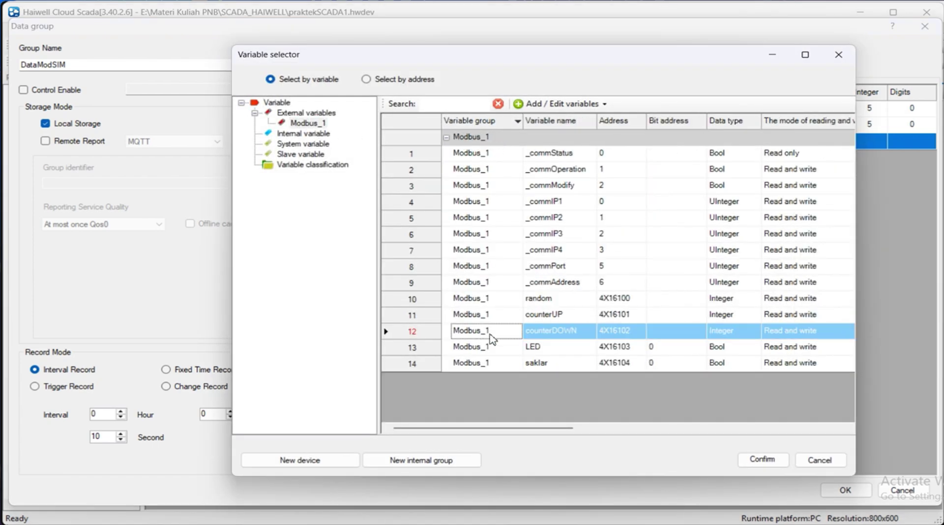
pyautogui.click(779, 459)
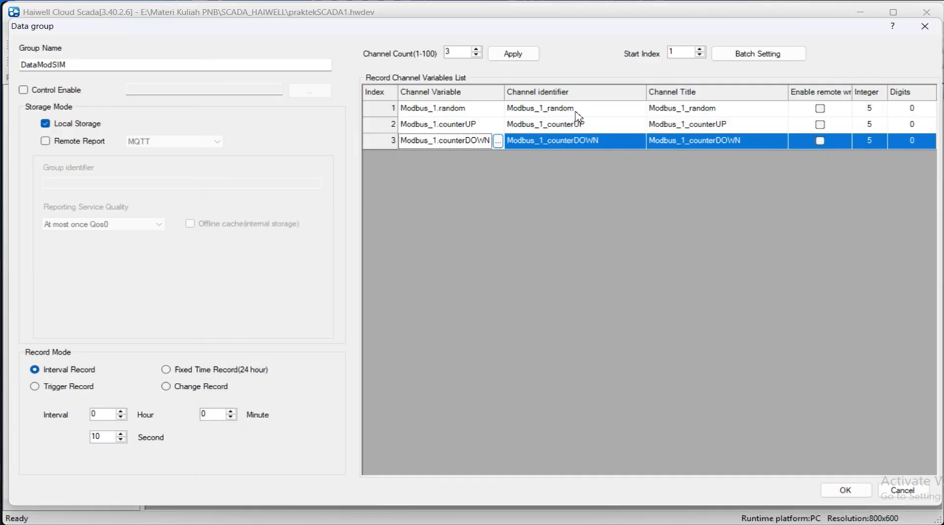
# Title the three channels Random, Counter UP and Counter DOWN, and save the data group.
pyautogui.click(685, 112)
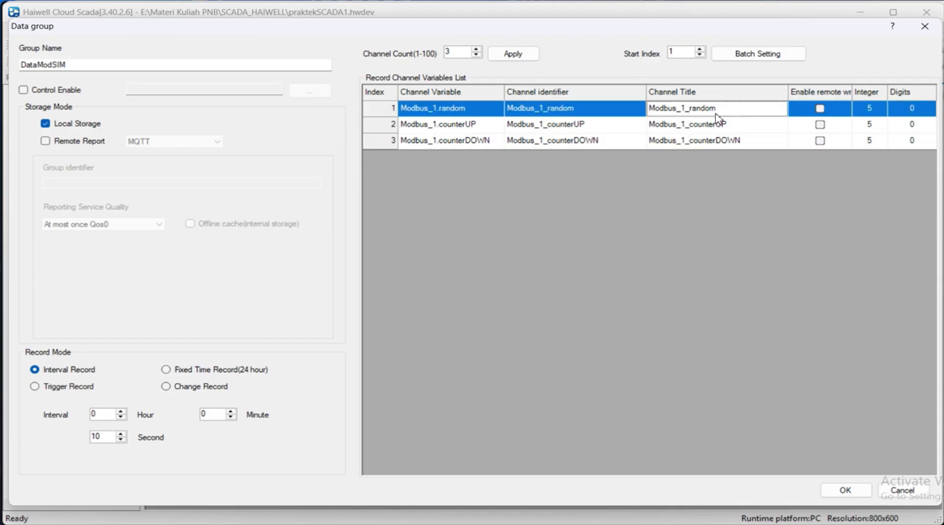
pyautogui.moveTo(724, 109); pyautogui.dragTo(613, 108)
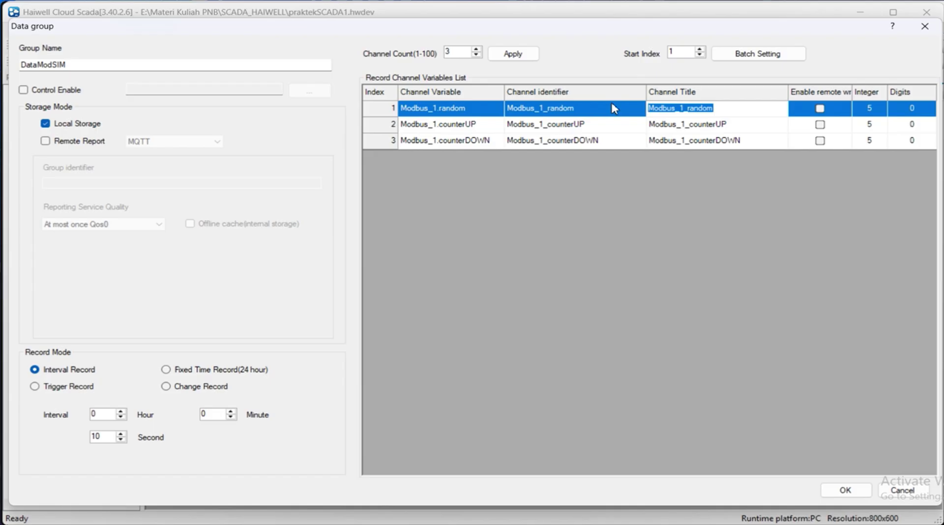
pyautogui.write('R')
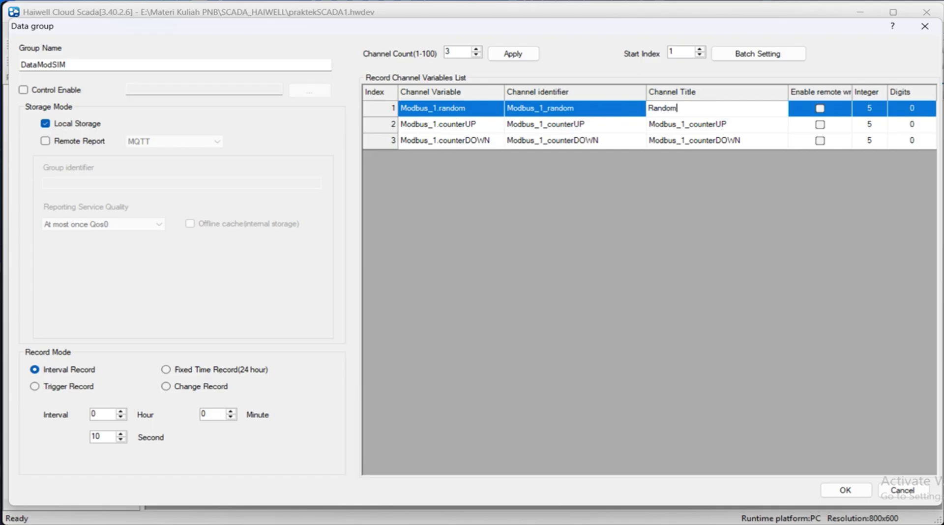
pyautogui.click(706, 129)
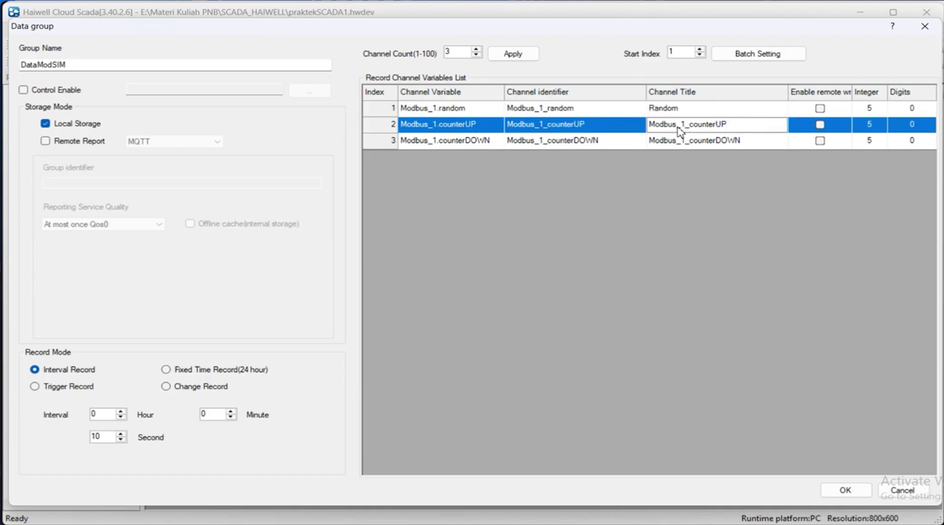
pyautogui.click(731, 125)
pyautogui.moveTo(731, 125); pyautogui.dragTo(609, 126)
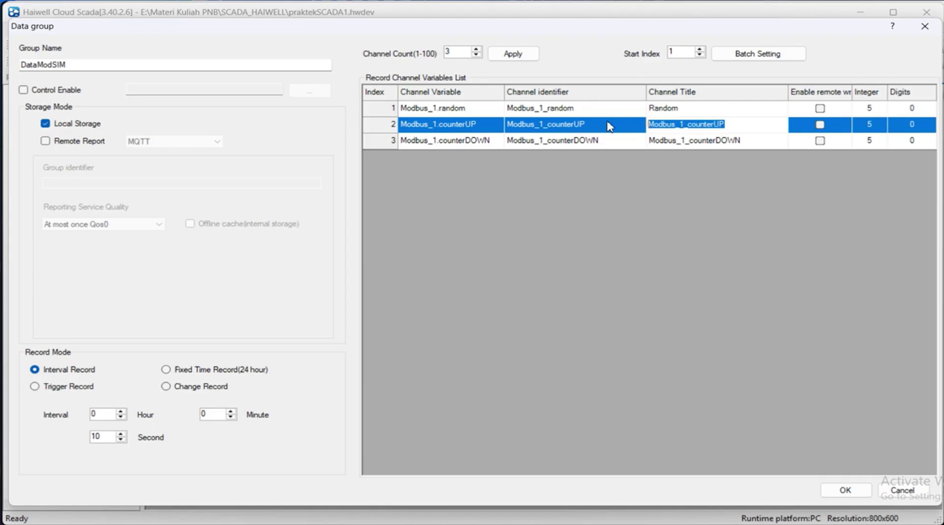
pyautogui.write('Counter')
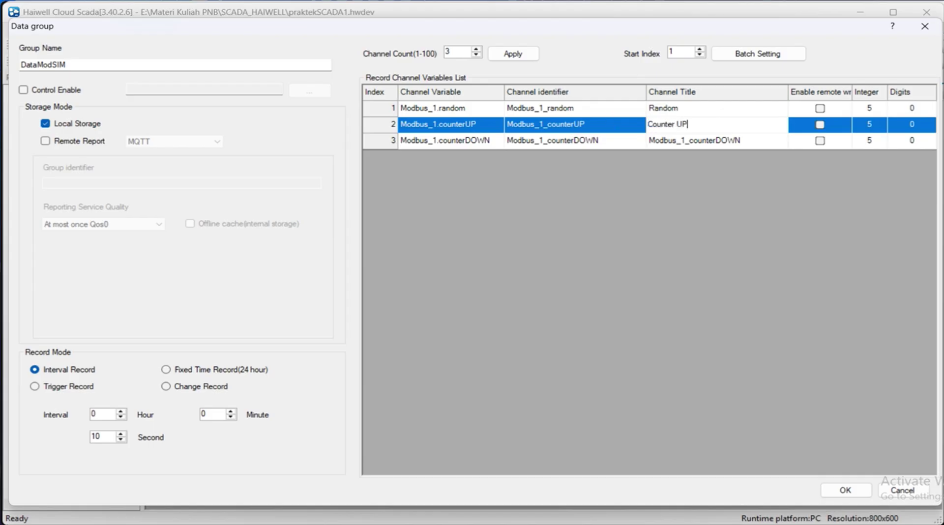
pyautogui.click(700, 143)
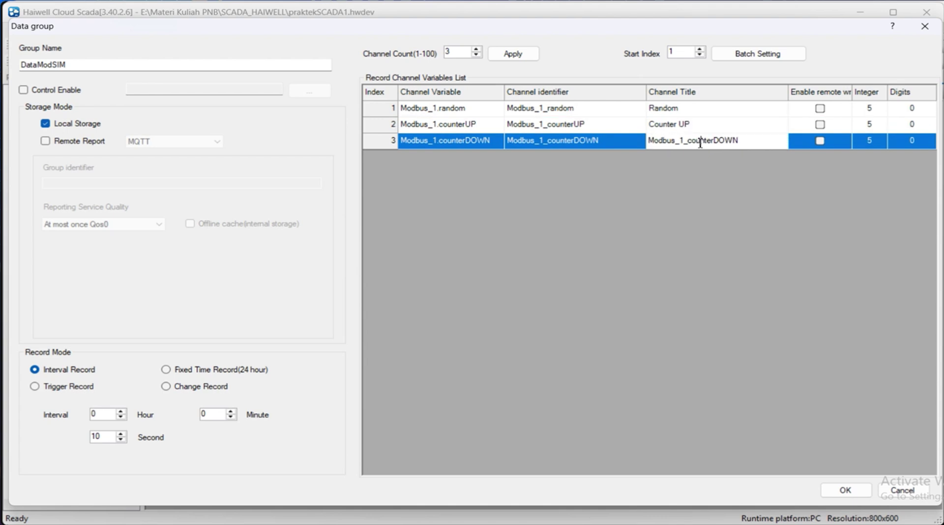
pyautogui.moveTo(761, 144); pyautogui.dragTo(555, 127)
pyautogui.write('C')
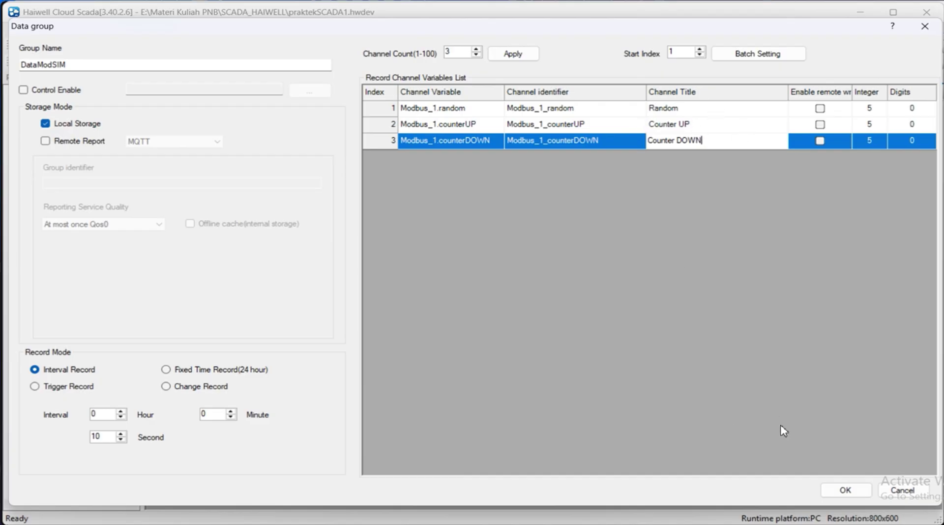
pyautogui.click(851, 492)
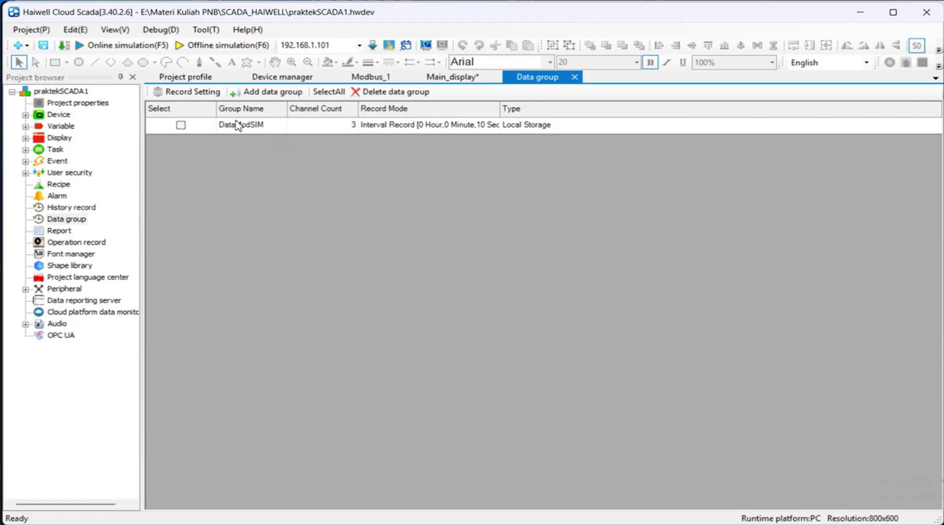
# Return to Main_display and open the settings of the historical data report table.
pyautogui.doubleClick(59, 139)
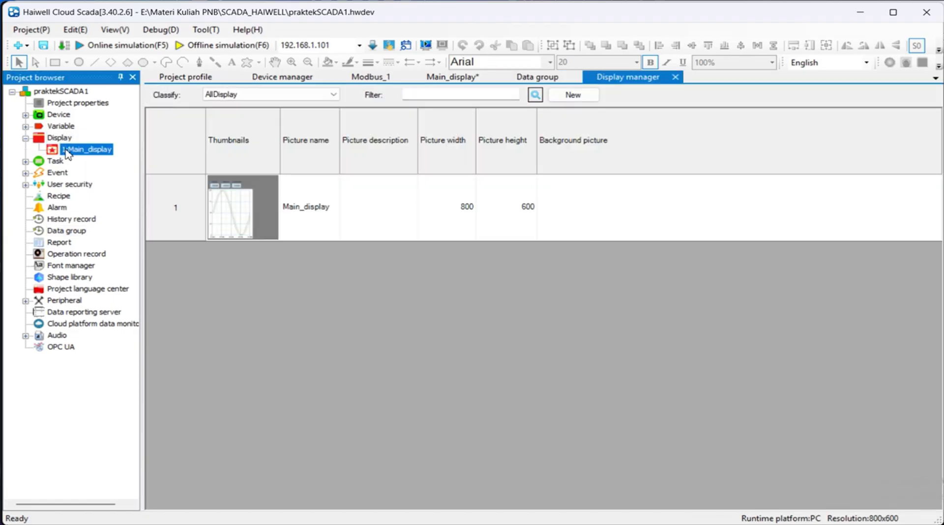
pyautogui.doubleClick(67, 150)
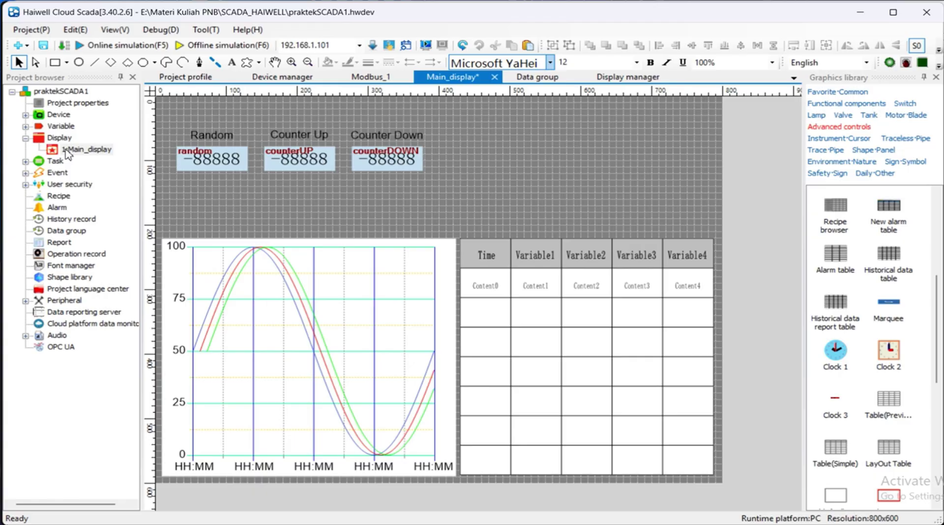
pyautogui.click(555, 322)
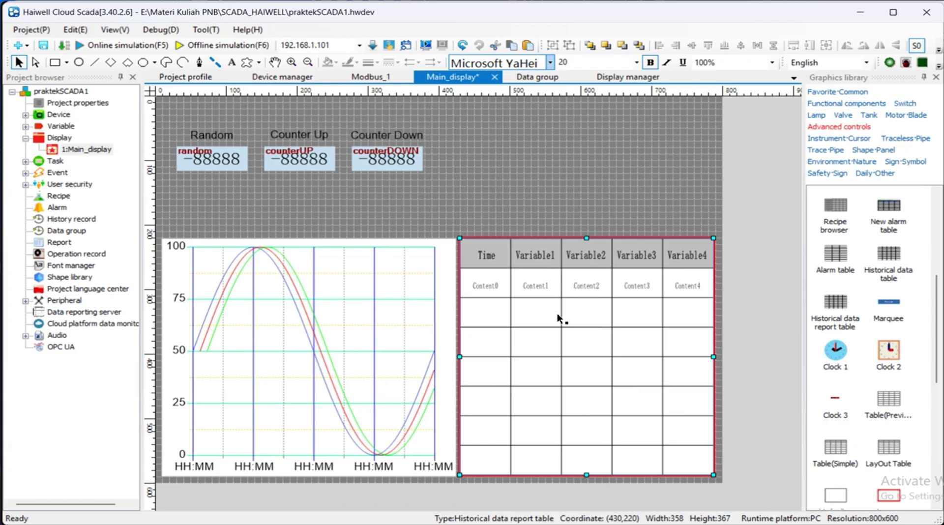
pyautogui.doubleClick(558, 317)
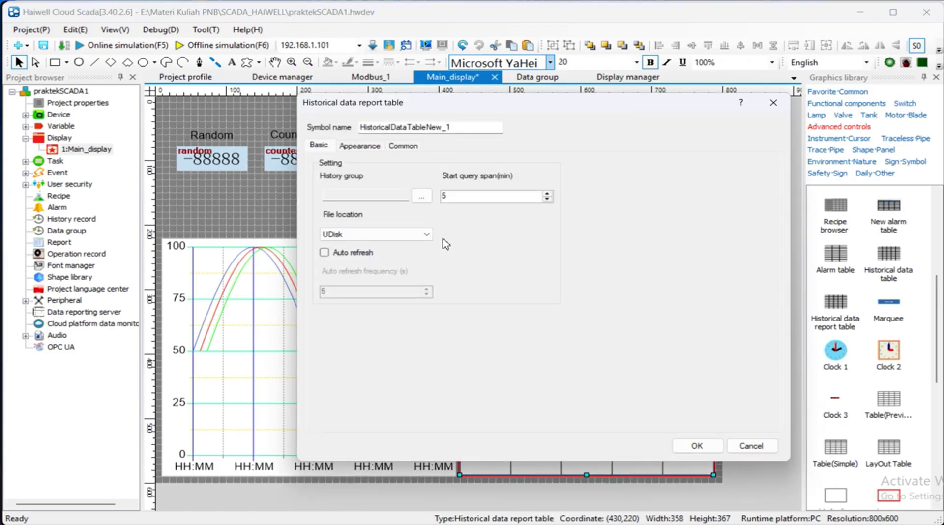
# Review the report table's appearance and common settings, returning to the basic settings.
pyautogui.click(361, 147)
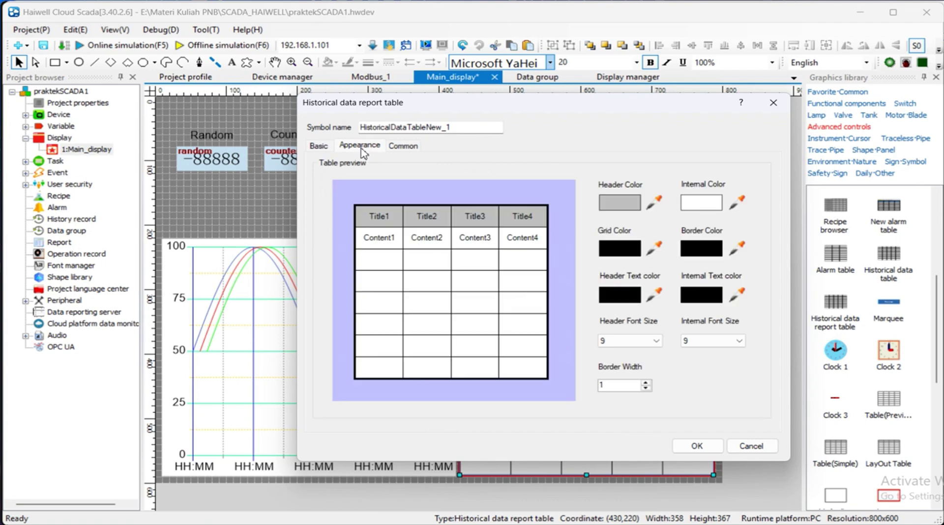
pyautogui.click(404, 147)
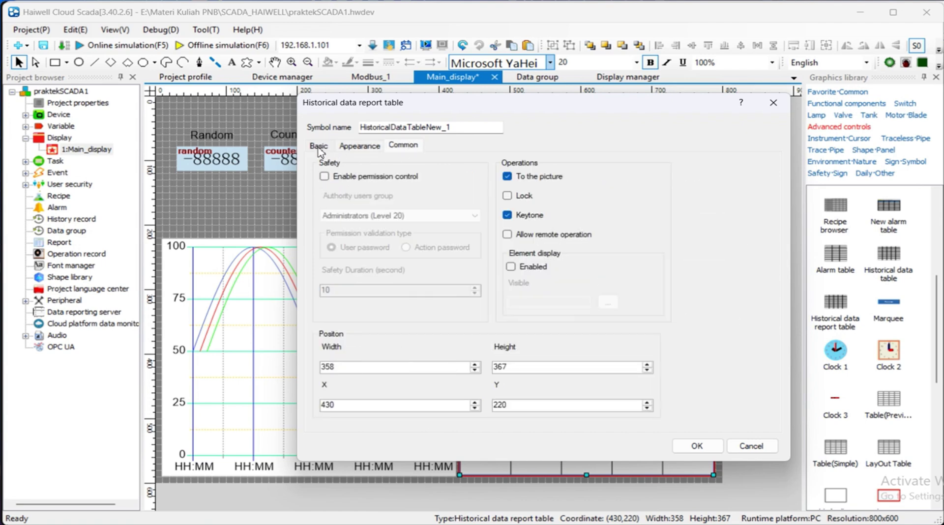
pyautogui.click(318, 147)
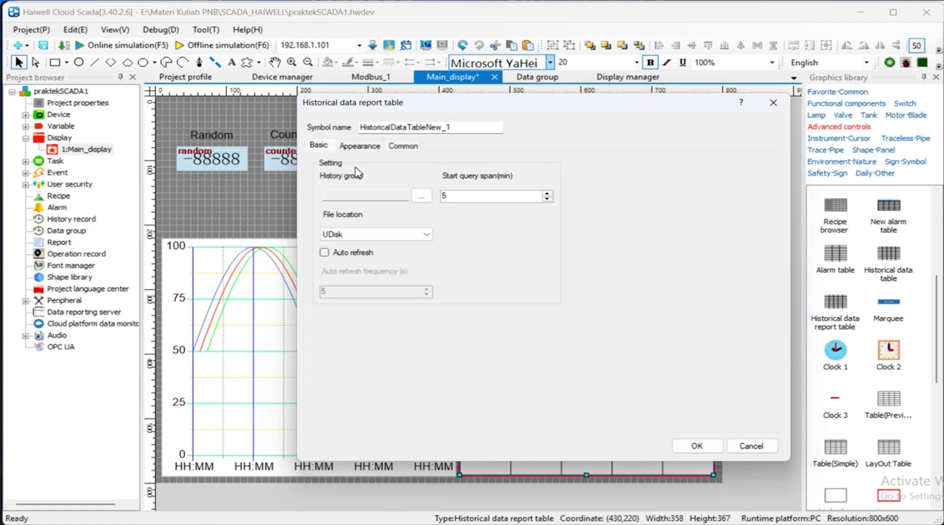
pyautogui.click(422, 196)
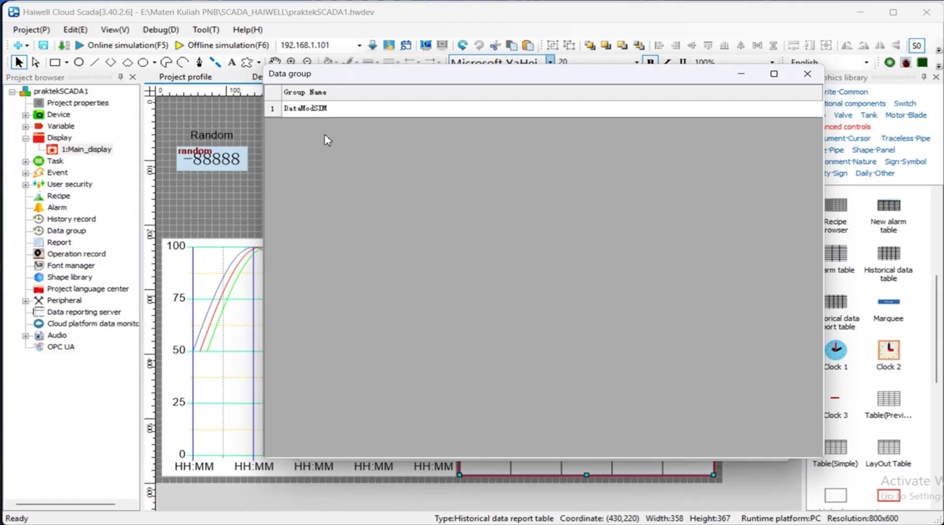
pyautogui.click(310, 111)
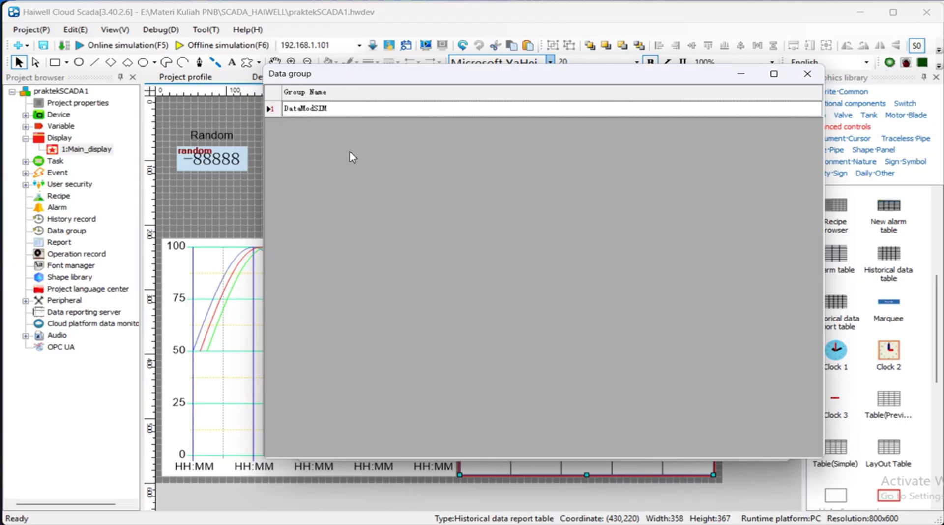
pyautogui.click(807, 75)
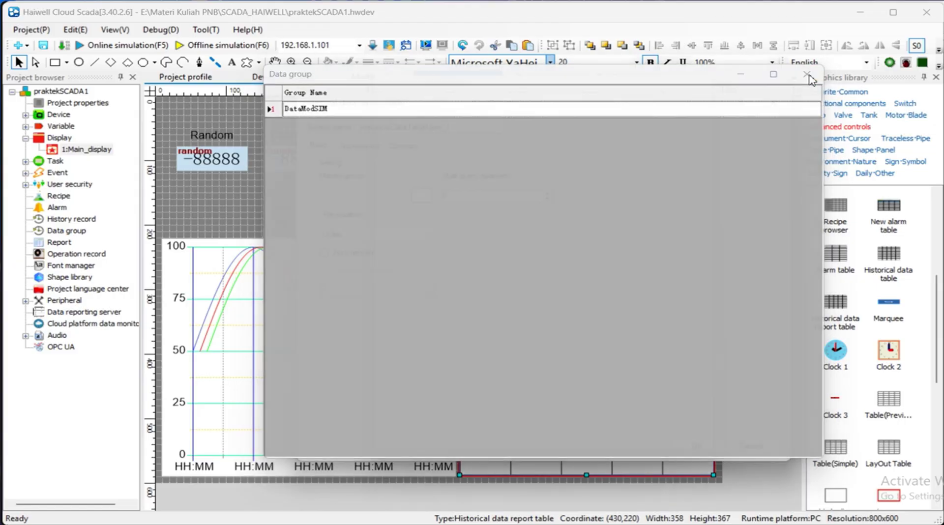
# Assign the DataModSIM history group to the report table and accept its channel display formats.
pyautogui.click(421, 196)
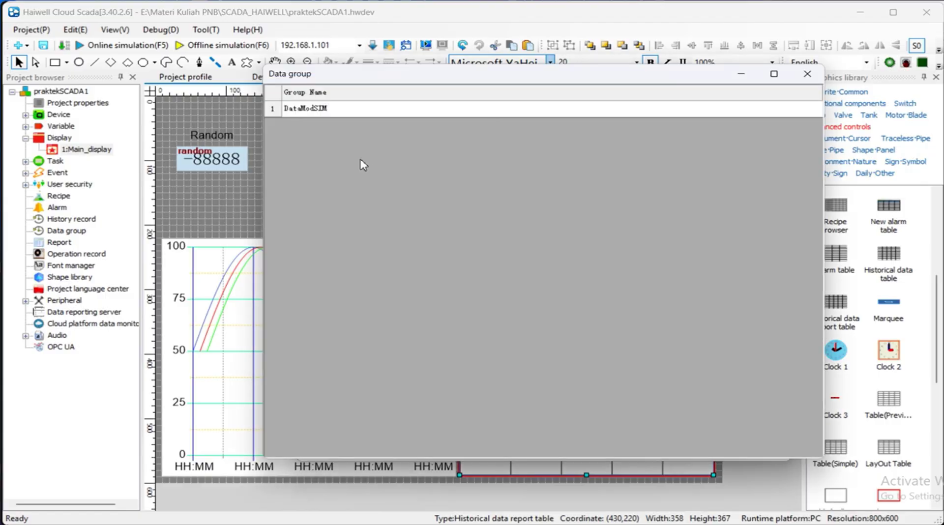
pyautogui.click(306, 111)
pyautogui.doubleClick(306, 111)
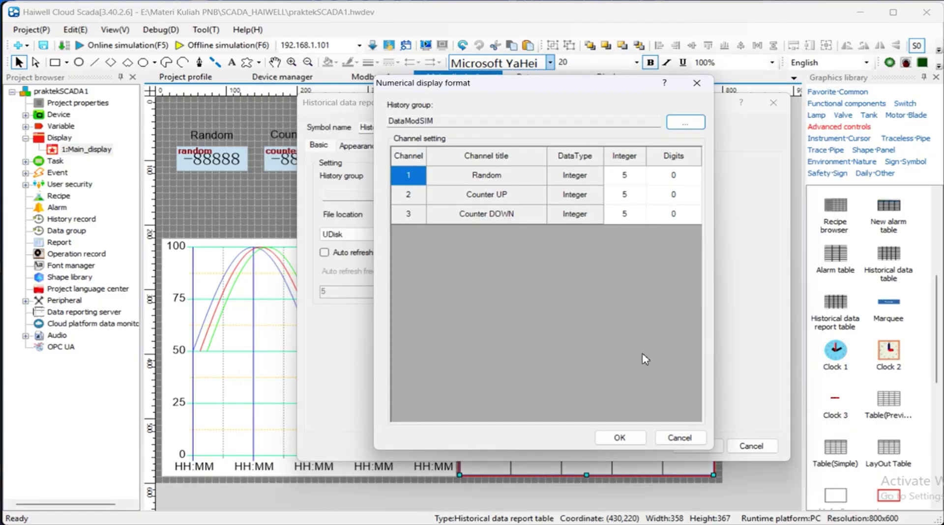
pyautogui.click(620, 437)
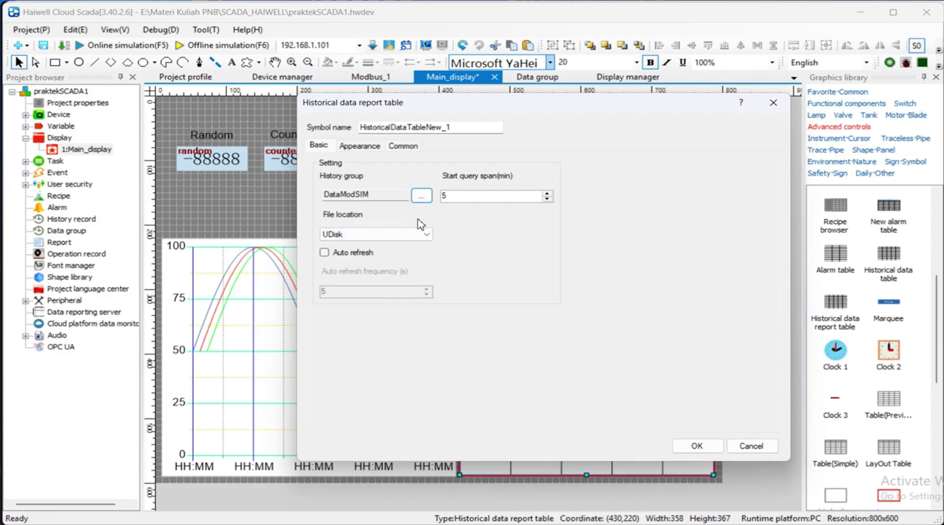
# Keep UDisk as the report table's file location, enable auto refresh and apply the table settings.
pyautogui.click(384, 235)
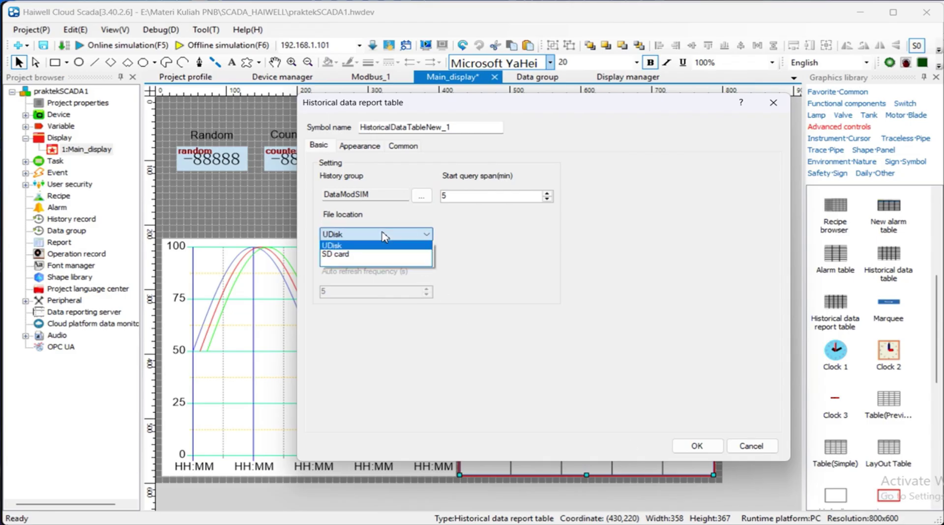
pyautogui.click(384, 237)
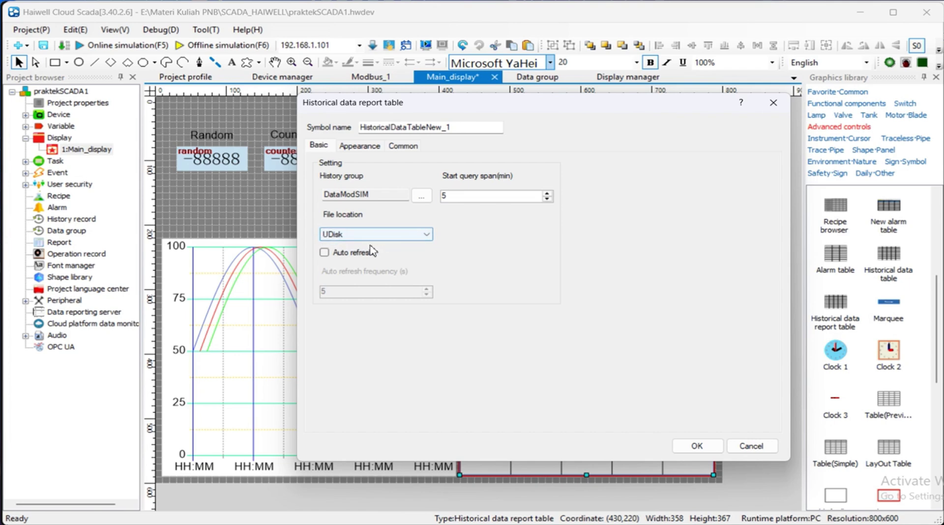
pyautogui.click(324, 253)
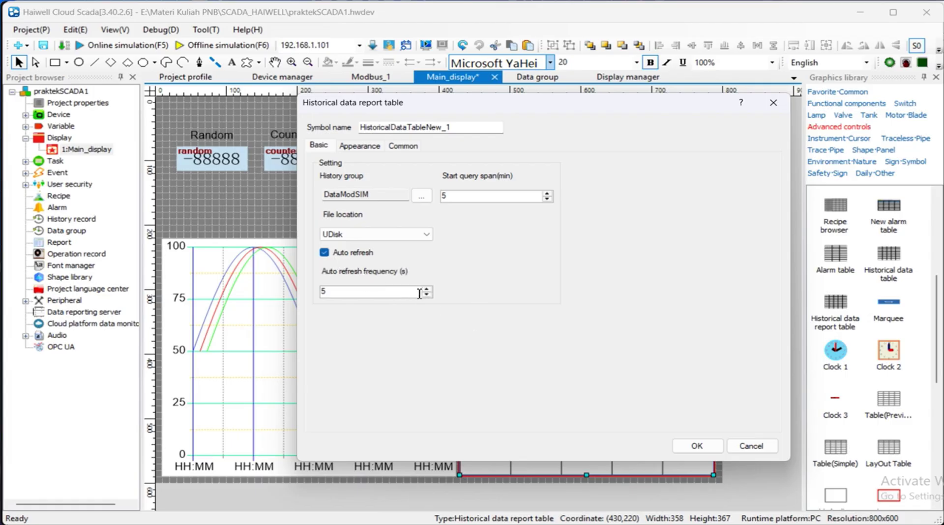
pyautogui.click(695, 448)
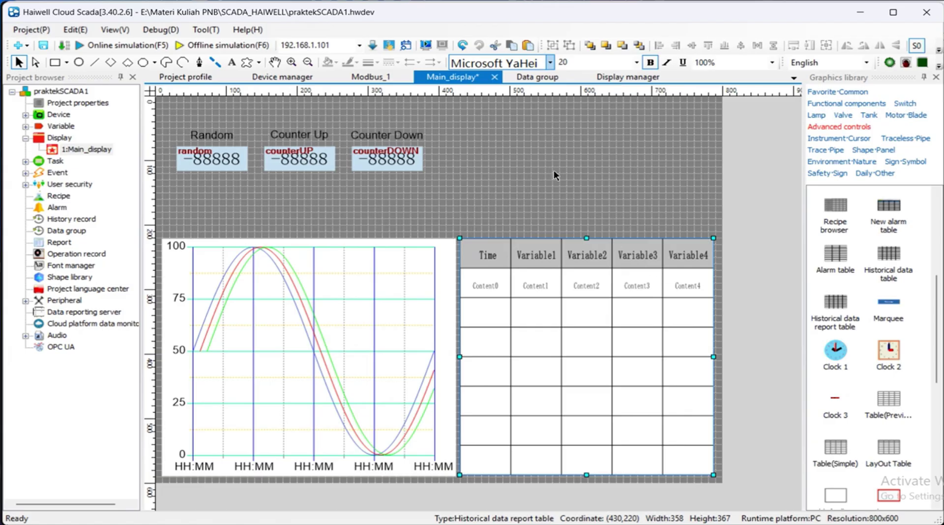
# Start the online simulation of the project.
pyautogui.click(126, 45)
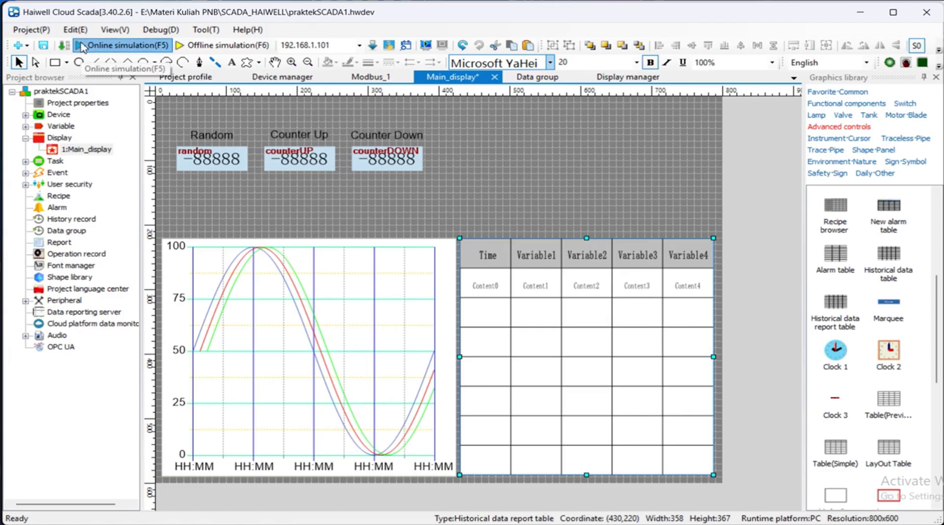
pyautogui.click(554, 335)
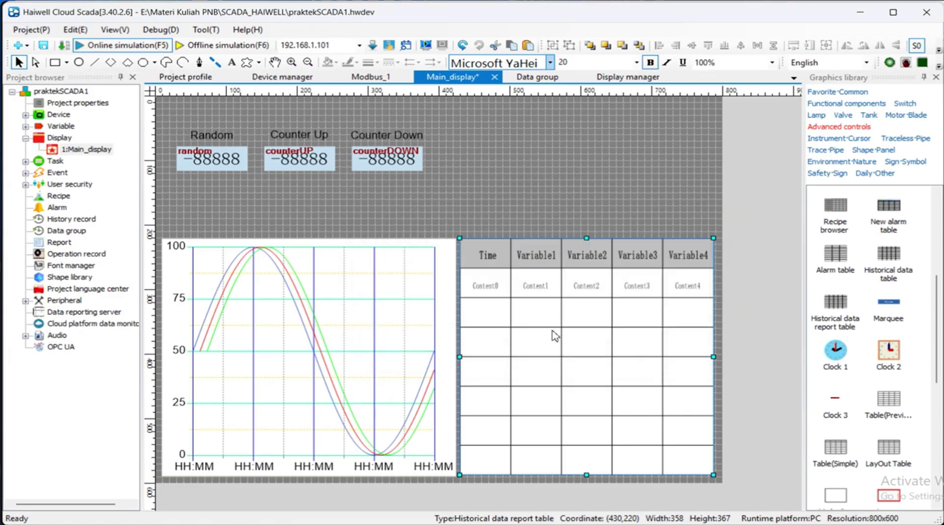
pyautogui.click(657, 404)
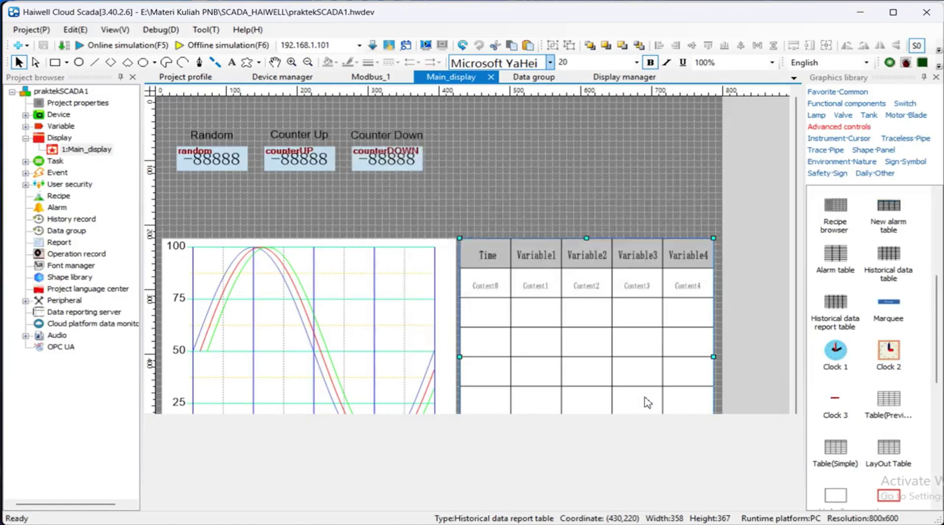
pyautogui.click(599, 331)
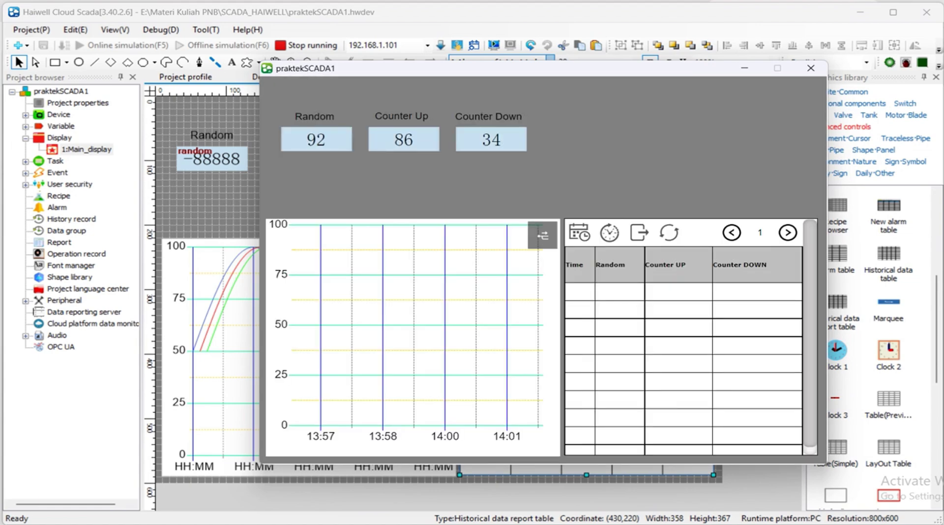
# Place the running praktekSCADA1 window beside ModSim32 to compare the live values, and inspect a point on the tendency chart.
pyautogui.moveTo(601, 70); pyautogui.dragTo(376, 31)
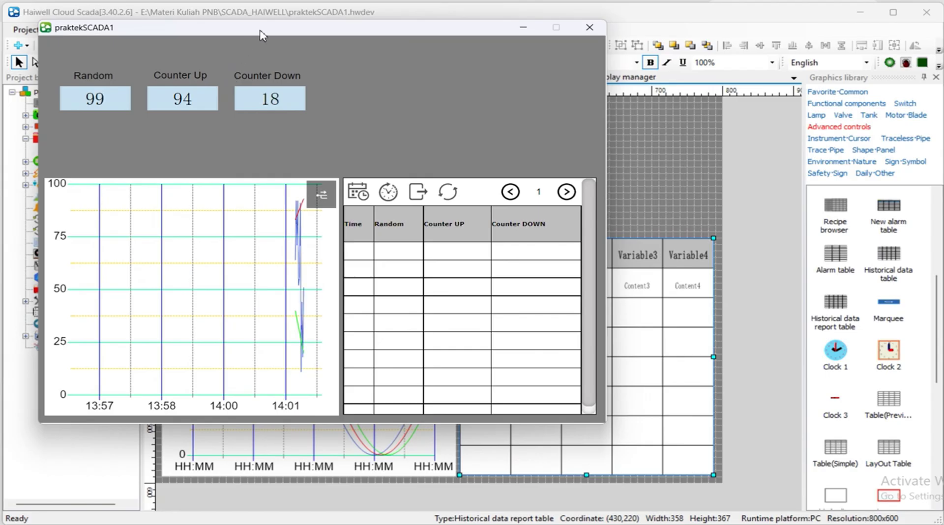
pyautogui.moveTo(254, 35); pyautogui.dragTo(228, 19)
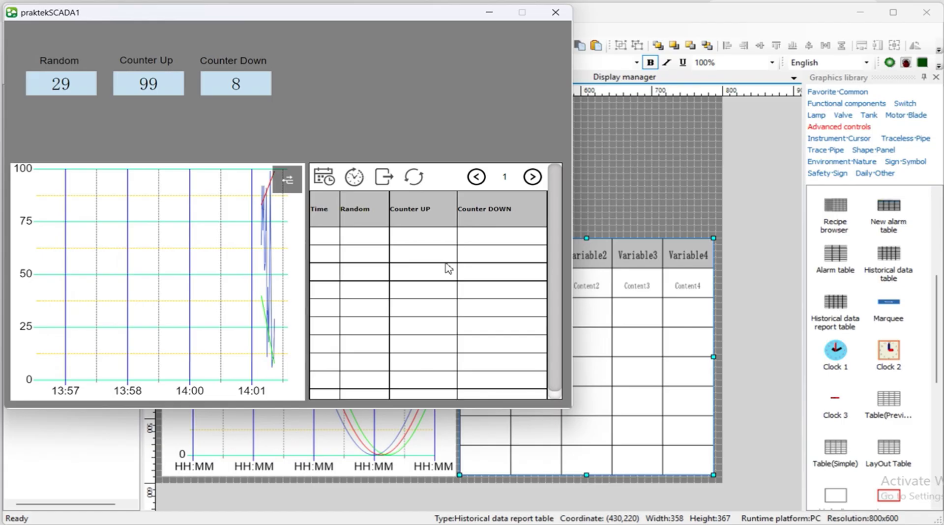
pyautogui.moveTo(686, 524)
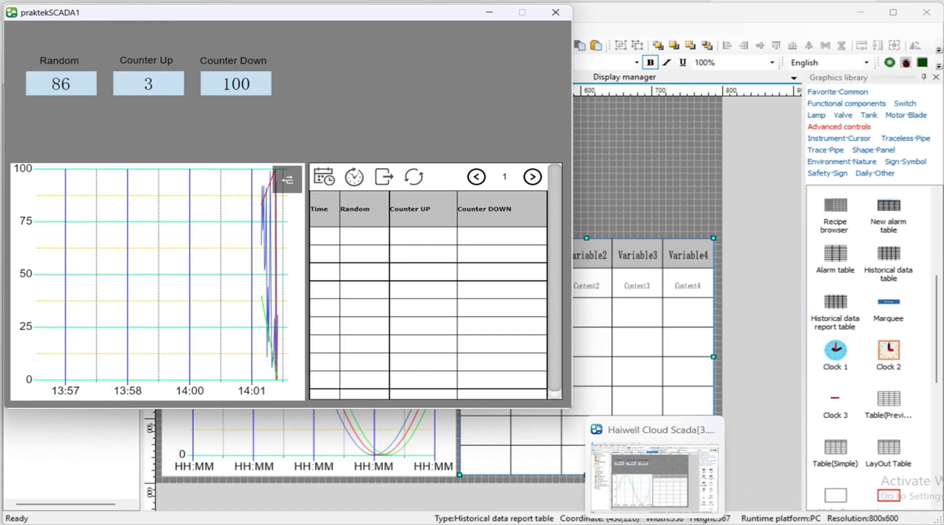
pyautogui.click(686, 523)
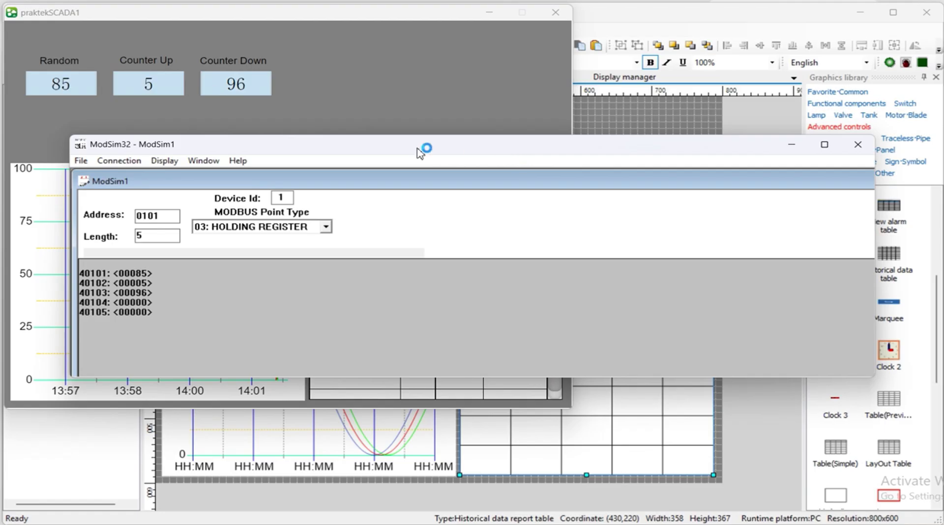
pyautogui.moveTo(404, 151); pyautogui.dragTo(914, 169)
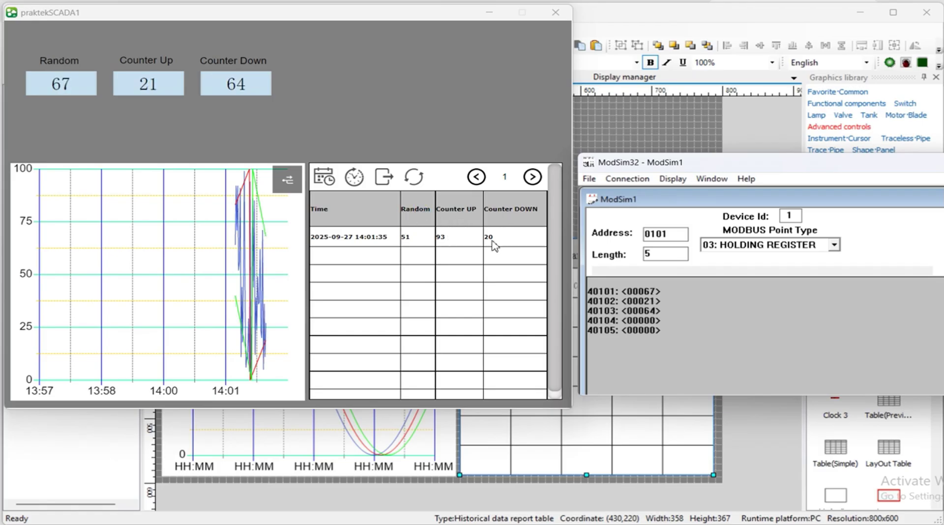
pyautogui.click(256, 274)
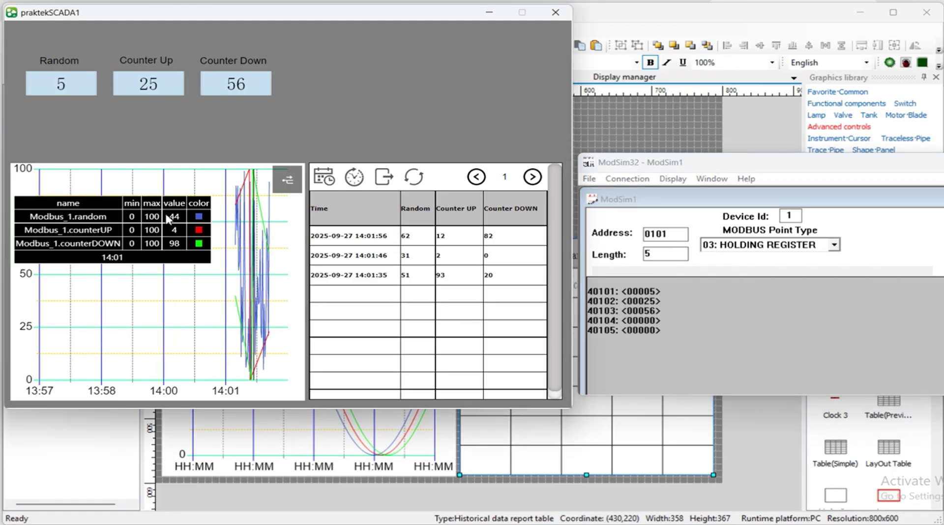
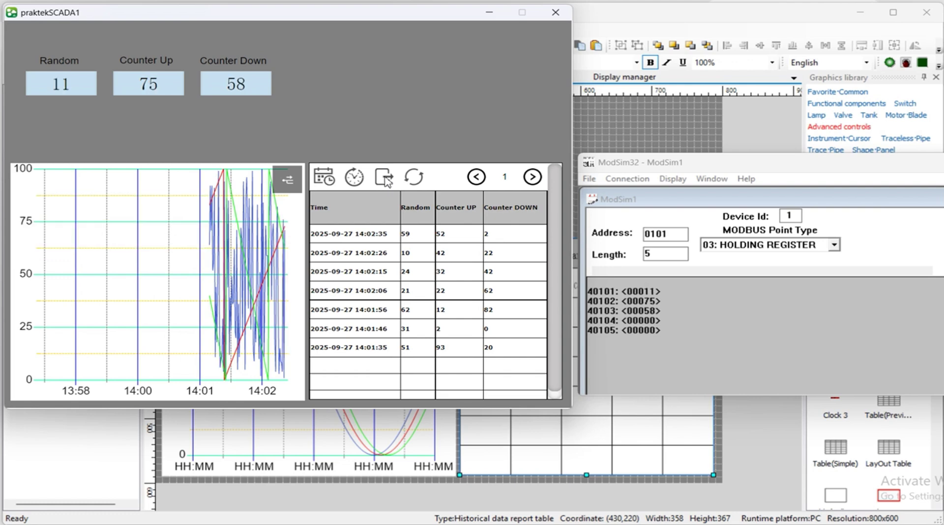
# Review the report table's time interval and recent interval query settings, closing both without changes.
pyautogui.click(325, 179)
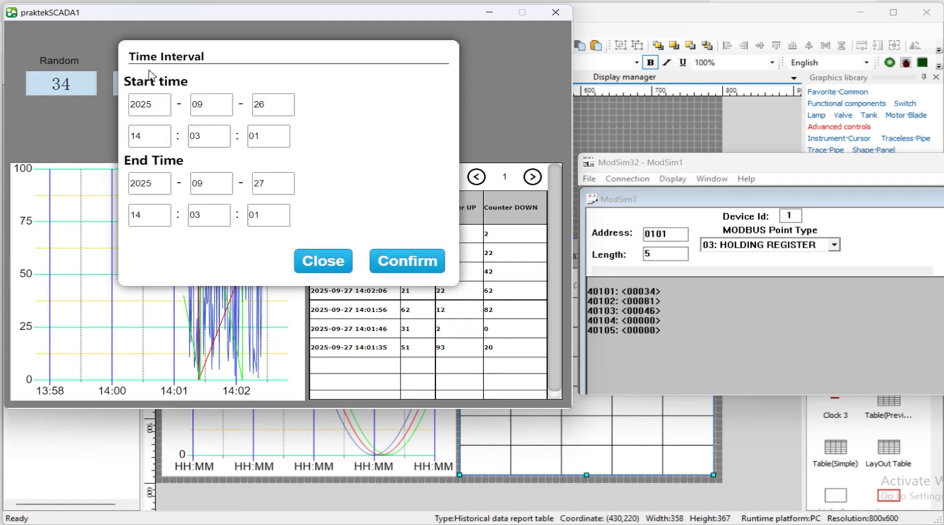
pyautogui.click(326, 268)
pyautogui.click(355, 177)
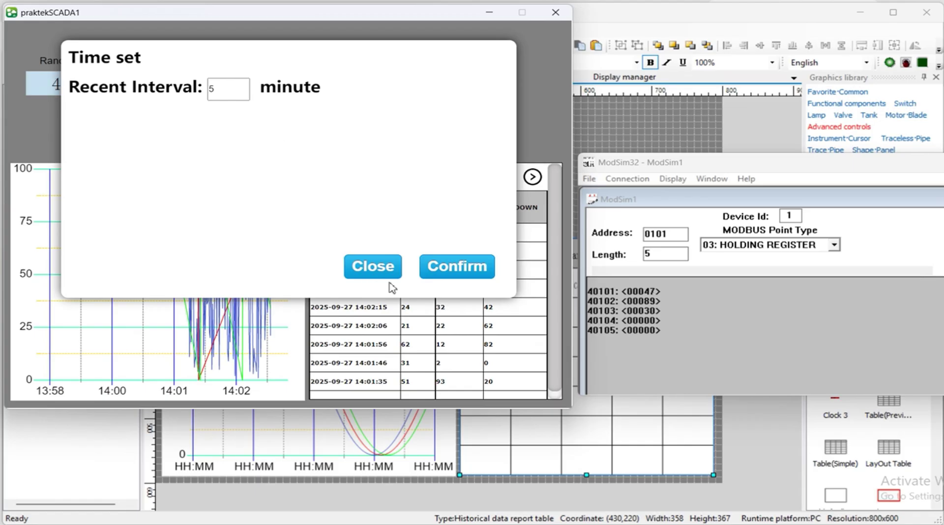
pyautogui.click(363, 268)
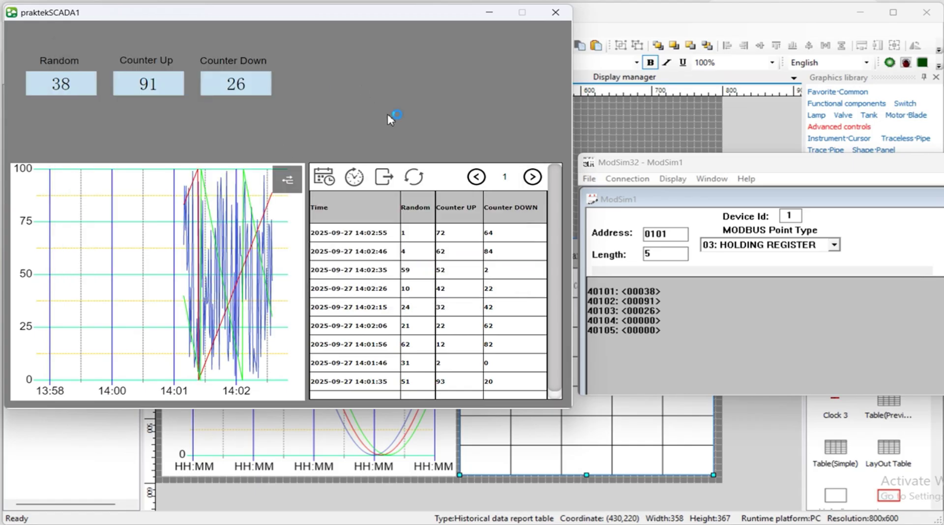
# Export the report table to Downloads as the CSV file group-DataModSIM_25-09-27_14.03.18 and open it in Excel.
pyautogui.click(385, 183)
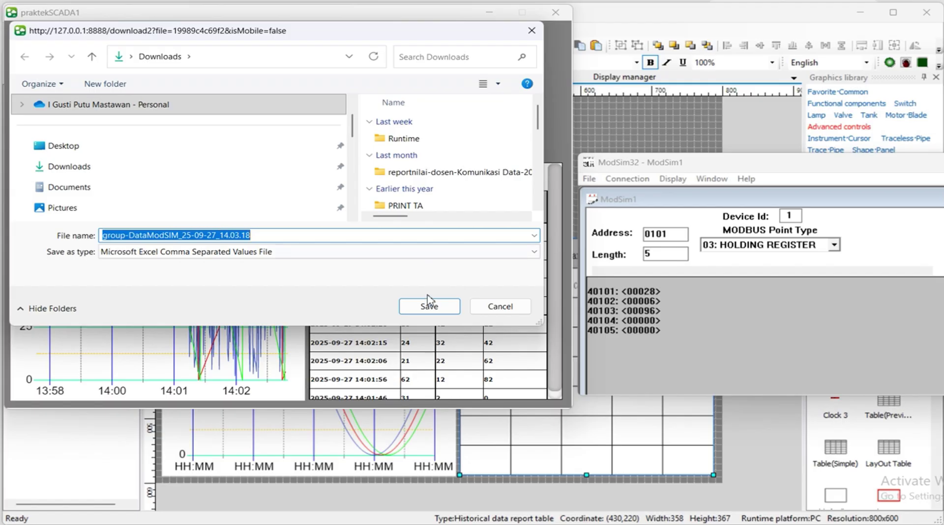
pyautogui.click(429, 302)
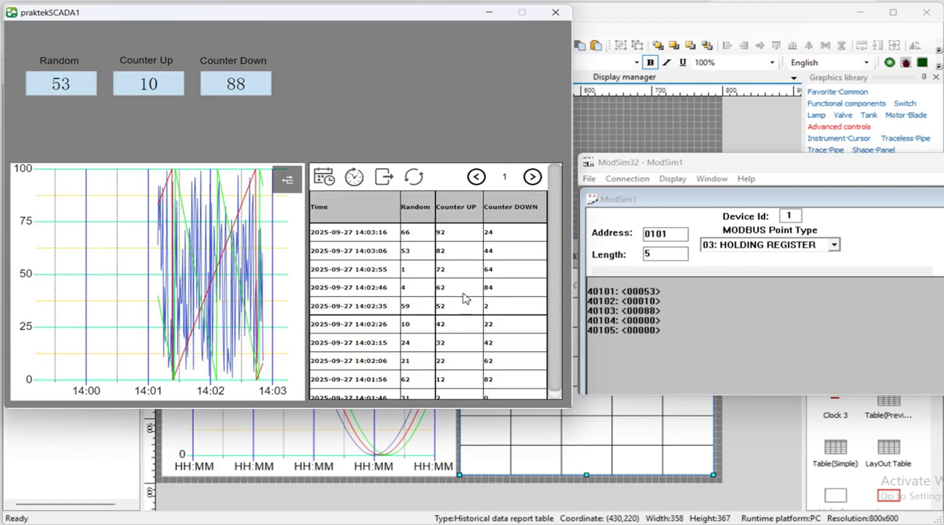
pyautogui.hotkey('alt', 'Tab')
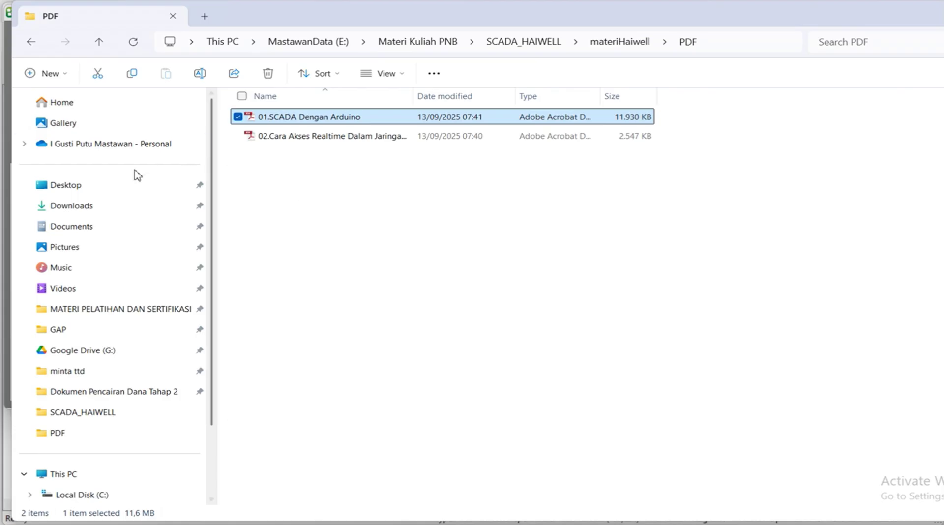
pyautogui.click(94, 209)
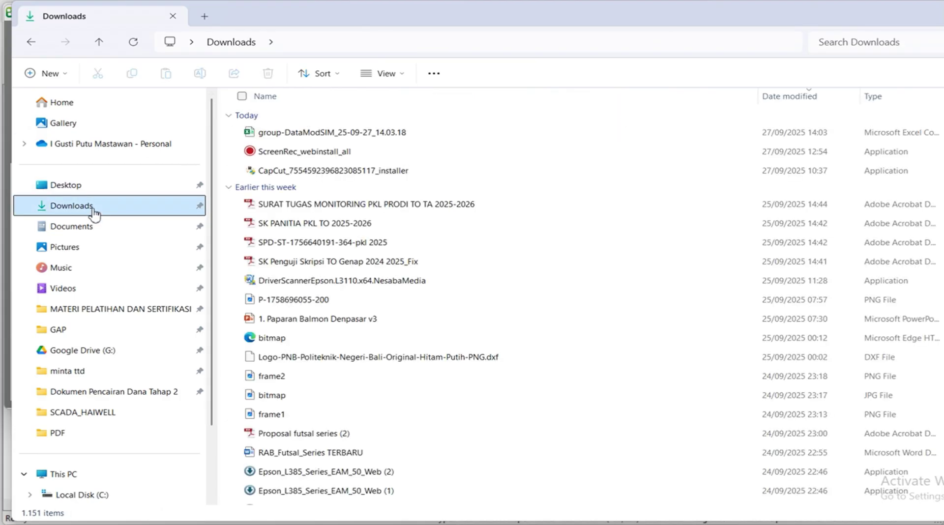
pyautogui.click(305, 133)
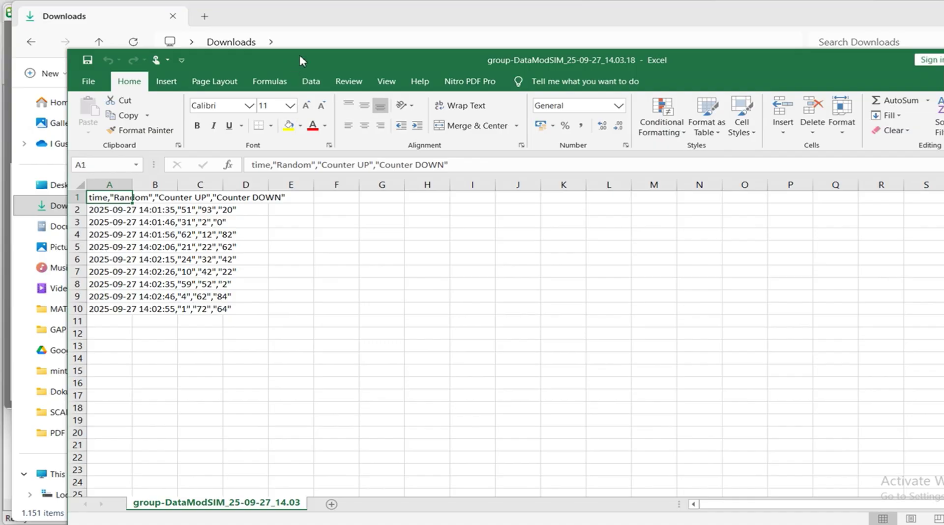
pyautogui.moveTo(299, 55); pyautogui.dragTo(241, 17)
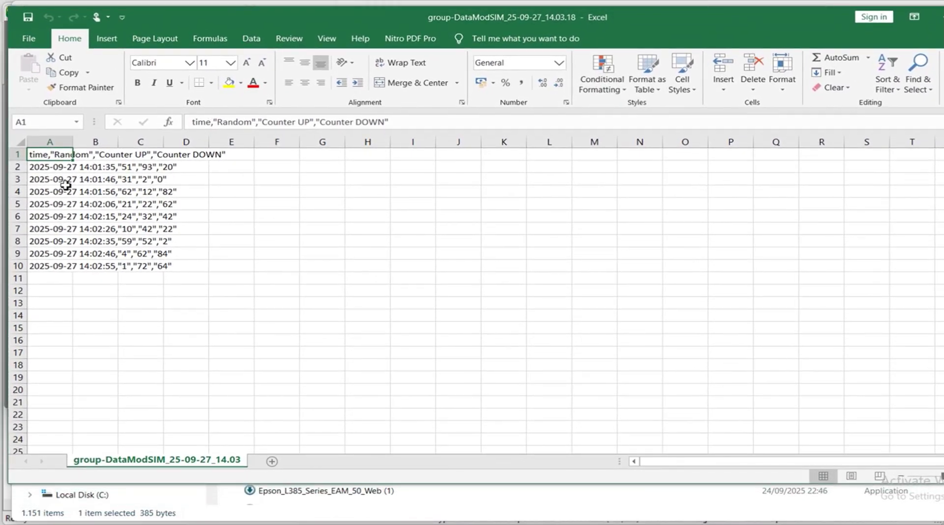
# Examine the exported records in column A and the data tools available for them.
pyautogui.click(53, 167)
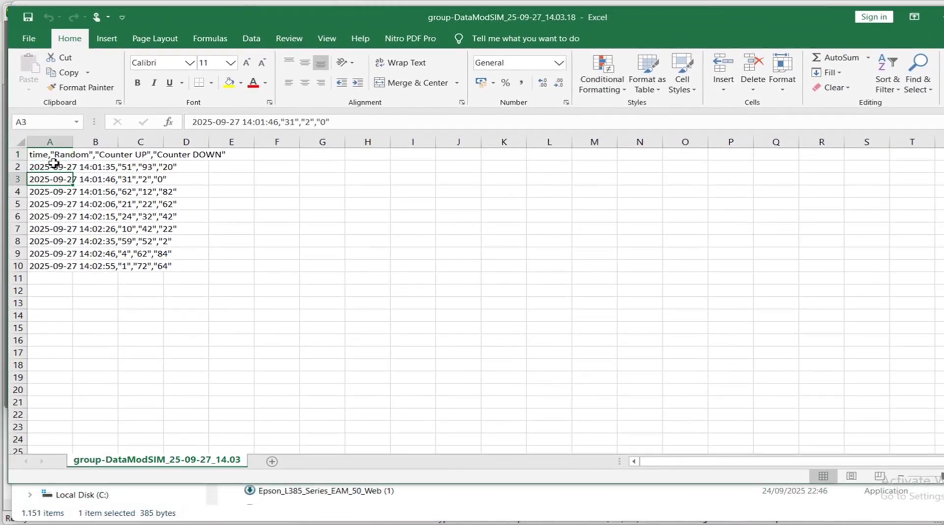
pyautogui.click(55, 205)
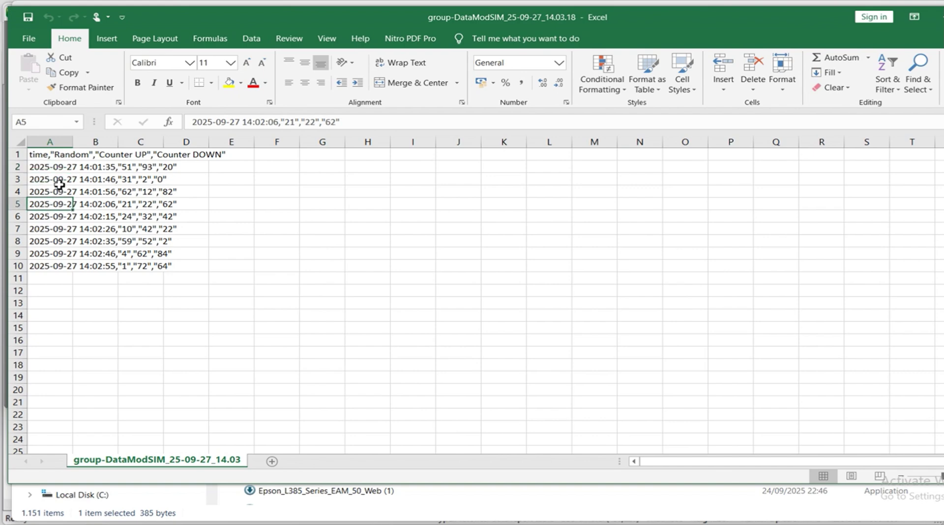
pyautogui.click(60, 181)
pyautogui.click(60, 229)
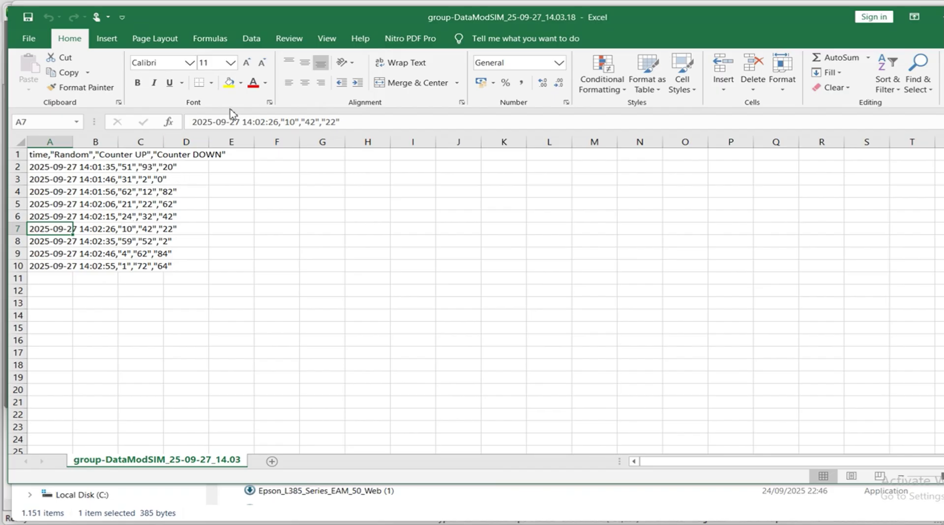
pyautogui.click(251, 39)
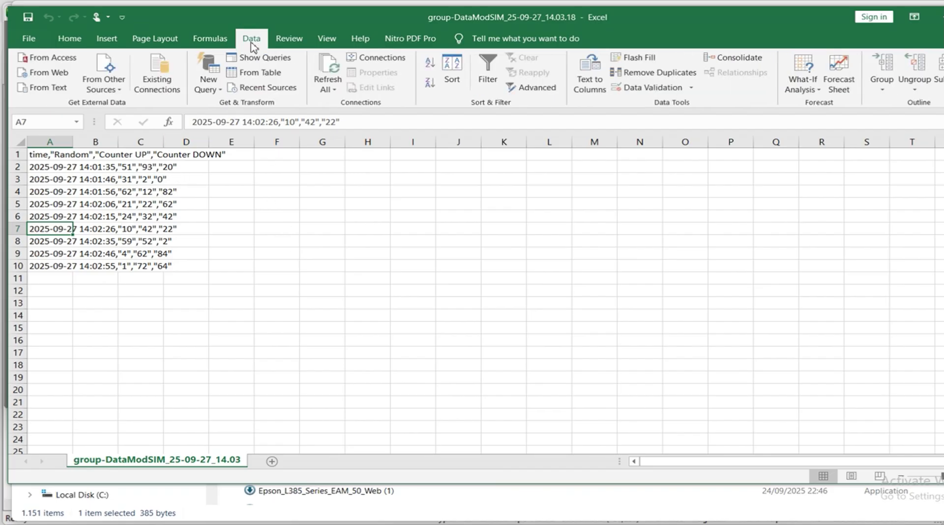
pyautogui.click(595, 340)
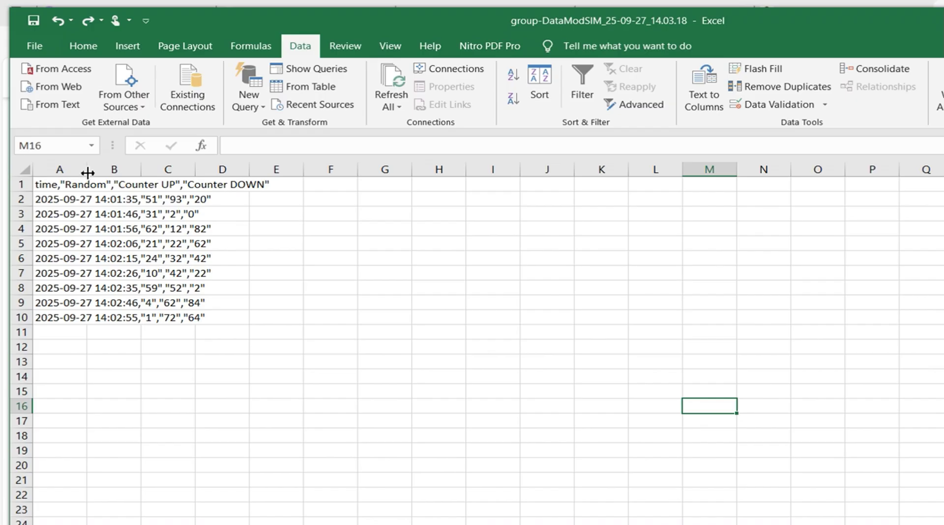
# Widen column A and split its records into separate columns as delimited text, with a comma in Other as the only delimiter.
pyautogui.moveTo(87, 172); pyautogui.dragTo(278, 170)
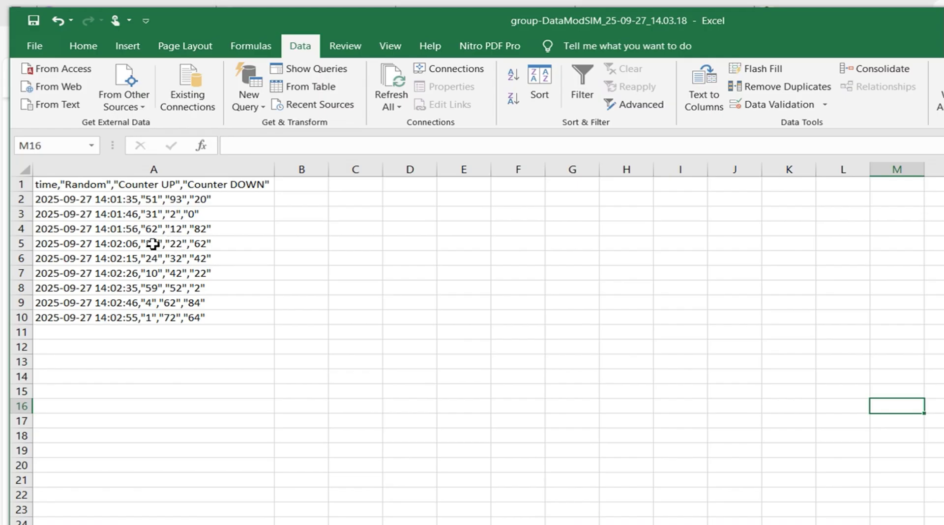
pyautogui.click(80, 169)
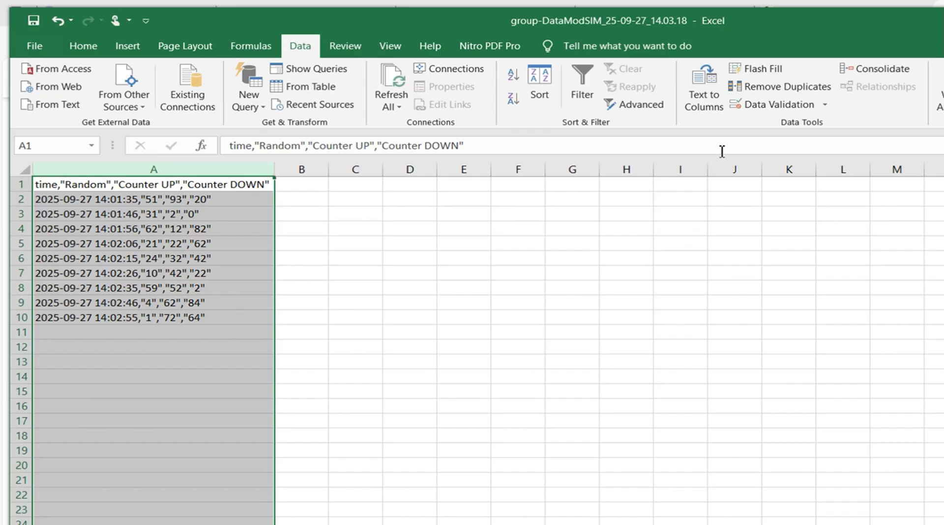
pyautogui.click(710, 105)
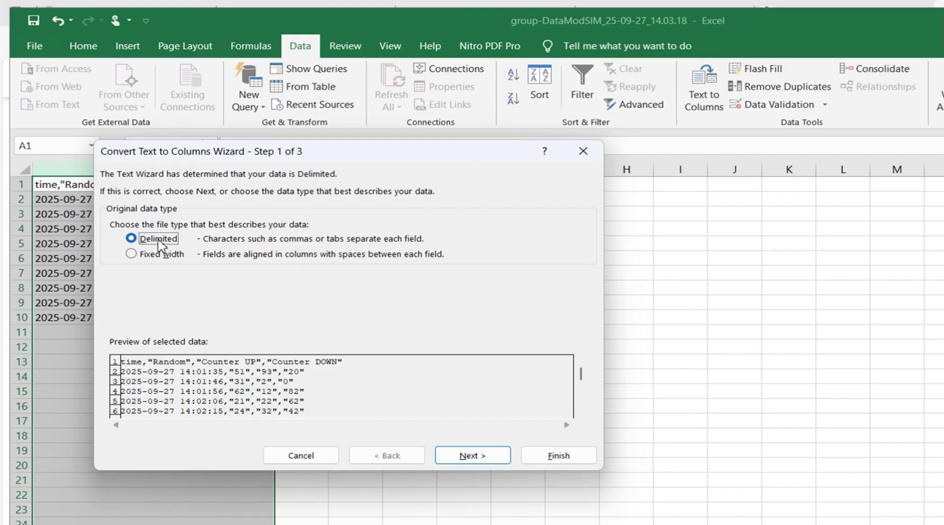
pyautogui.click(472, 455)
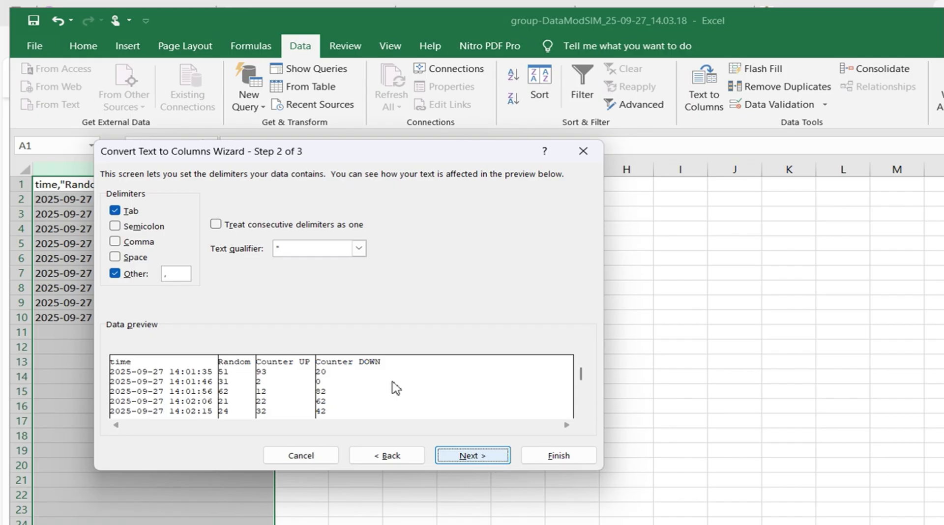
pyautogui.click(117, 212)
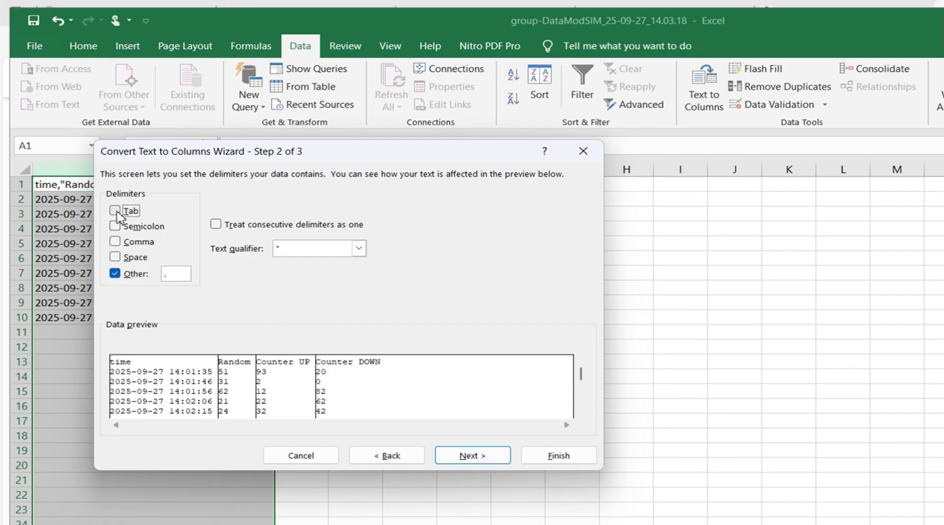
pyautogui.click(117, 274)
pyautogui.click(116, 211)
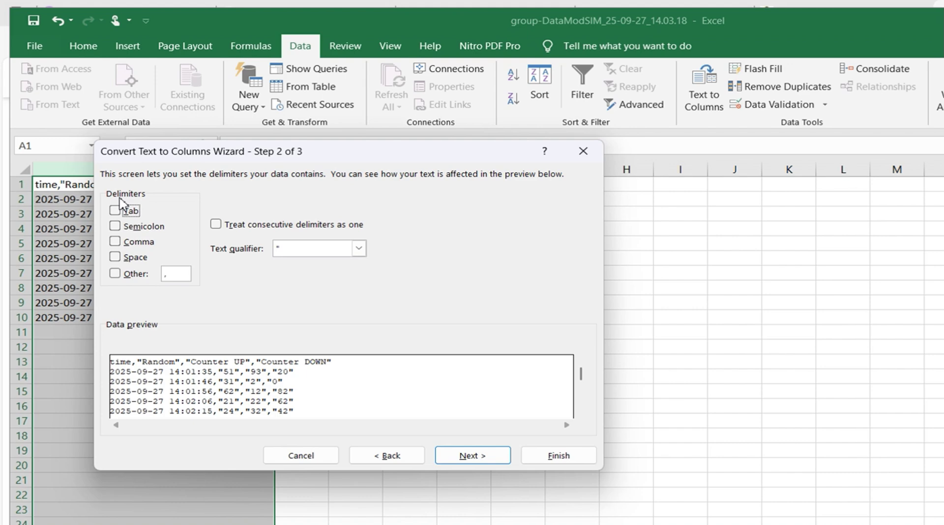
pyautogui.click(116, 274)
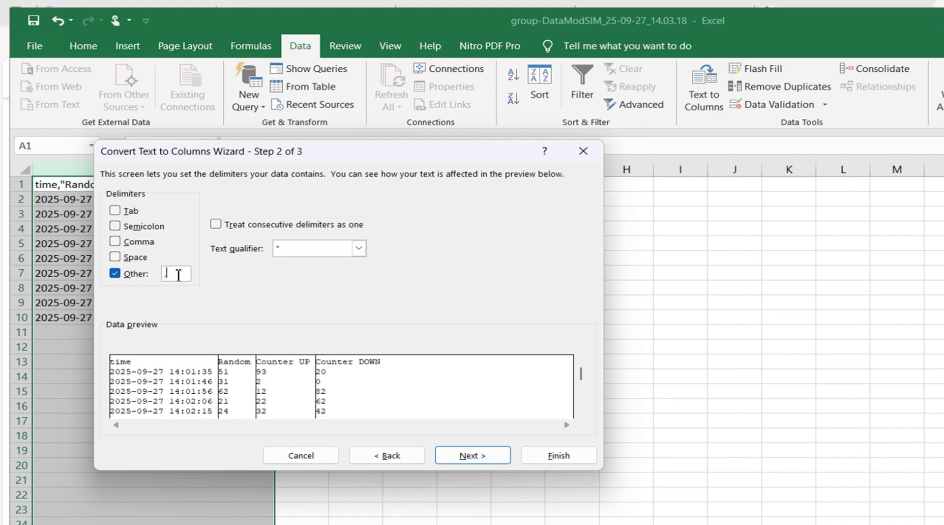
pyautogui.click(570, 456)
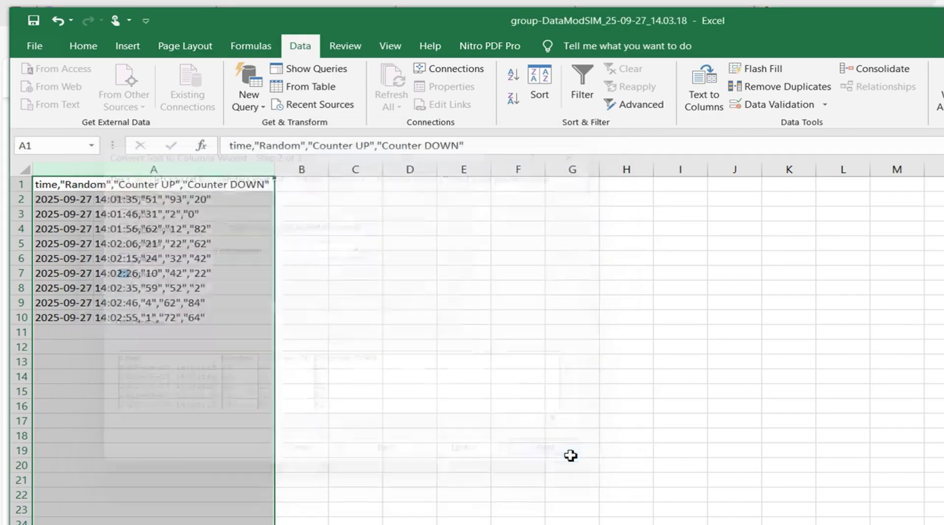
pyautogui.click(415, 404)
# Narrow column A to fit the timestamps, check the split headers and values, and widen column C to fit the Counter UP header.
pyautogui.moveTo(278, 169); pyautogui.dragTo(143, 175)
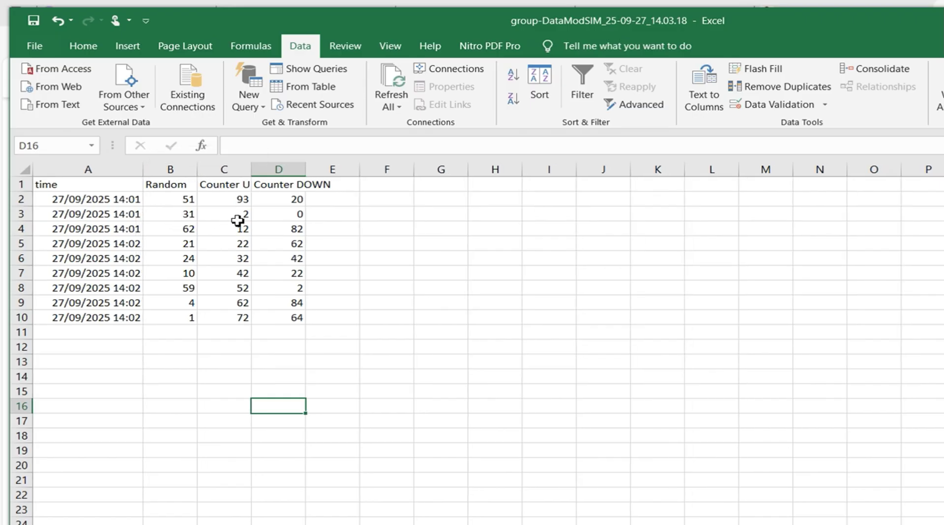
pyautogui.click(238, 219)
pyautogui.click(269, 229)
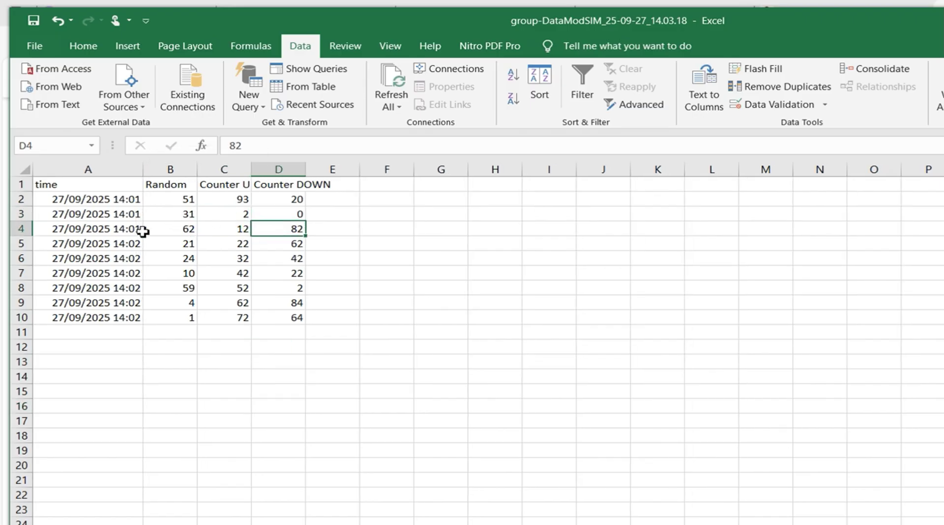
pyautogui.click(85, 208)
pyautogui.click(84, 186)
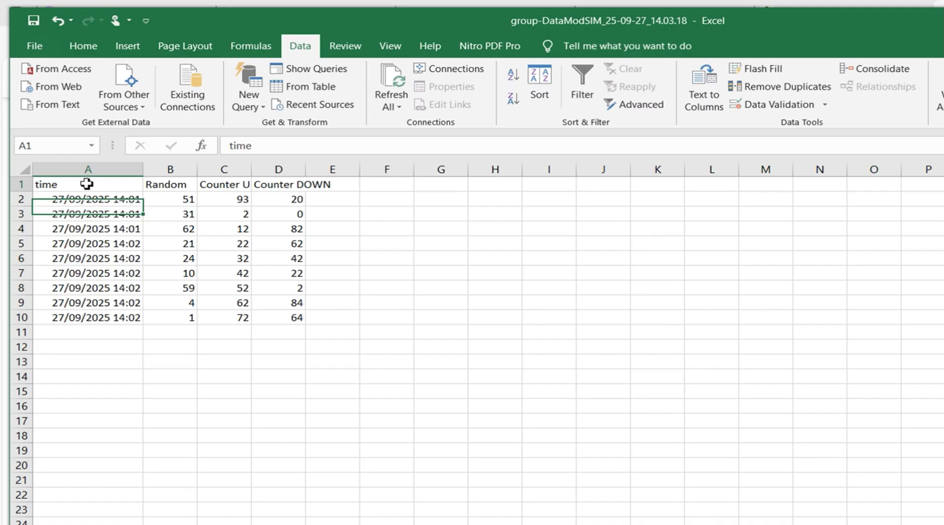
pyautogui.click(164, 187)
pyautogui.click(233, 184)
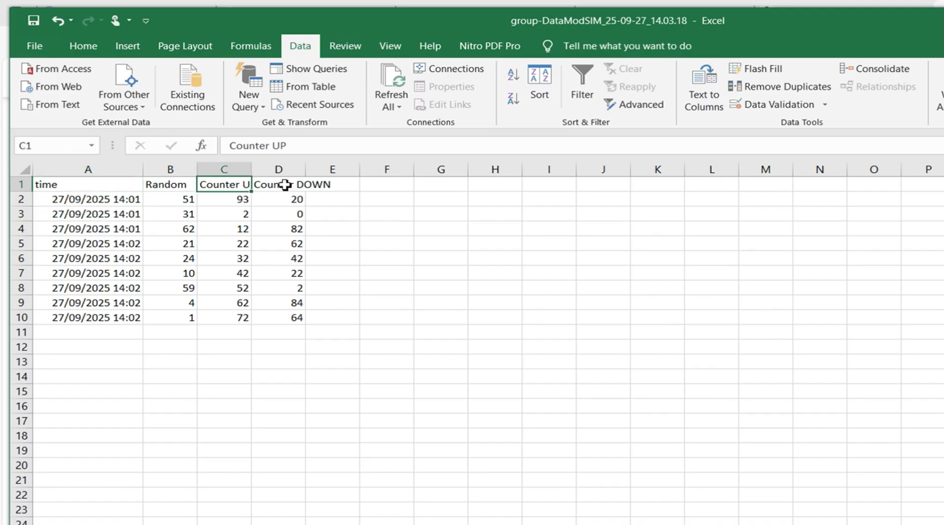
pyautogui.doubleClick(223, 182)
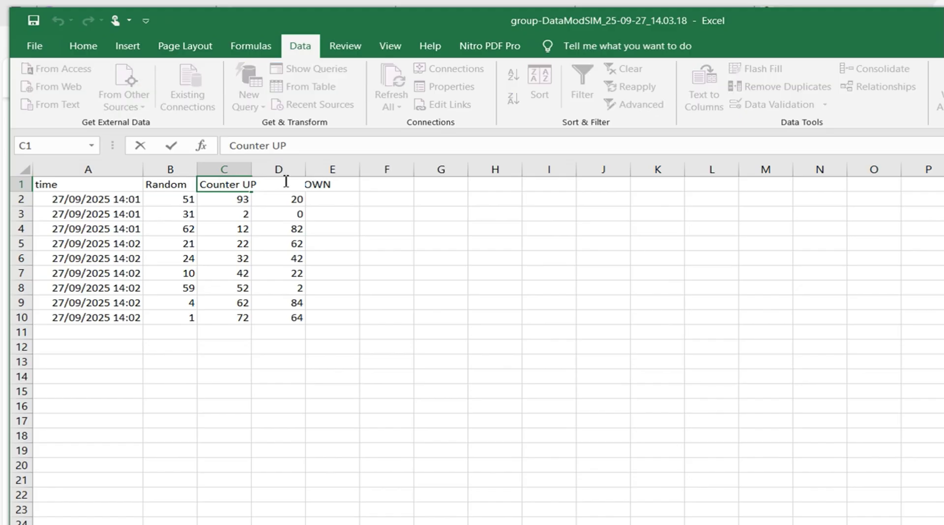
pyautogui.click(263, 245)
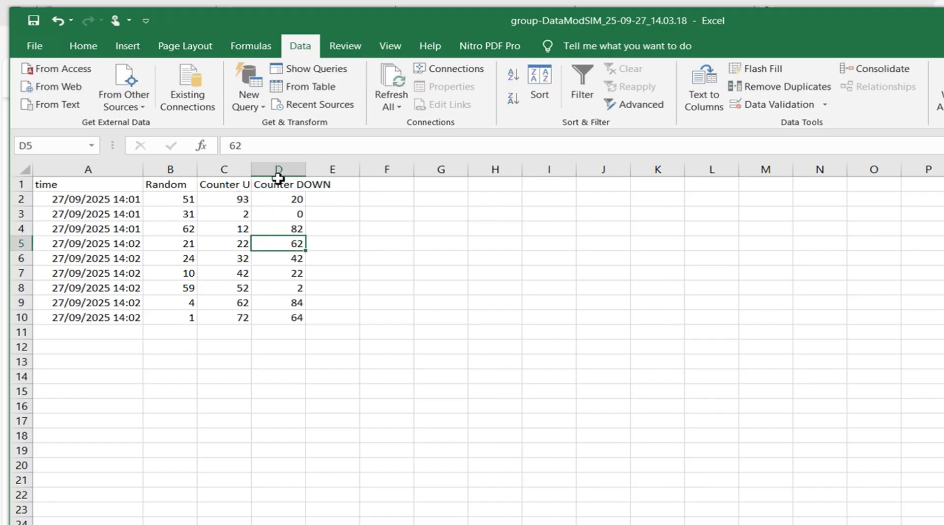
pyautogui.moveTo(250, 176); pyautogui.dragTo(259, 176)
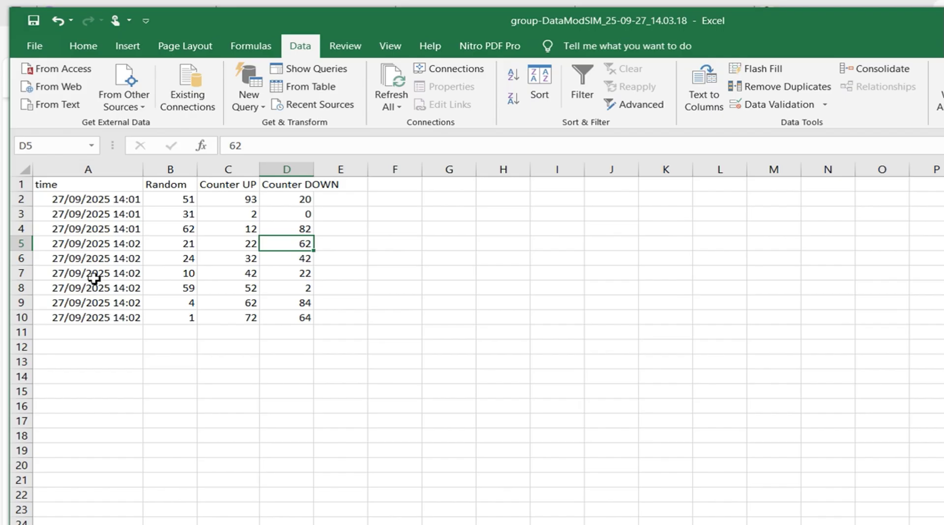
# Check the full timestamps, including seconds, of the first records in the time column.
pyautogui.click(106, 204)
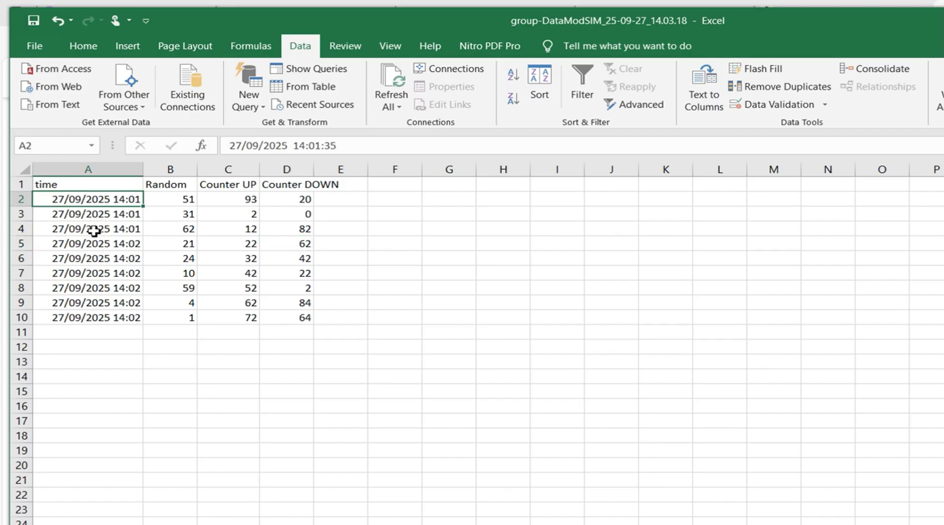
pyautogui.click(101, 215)
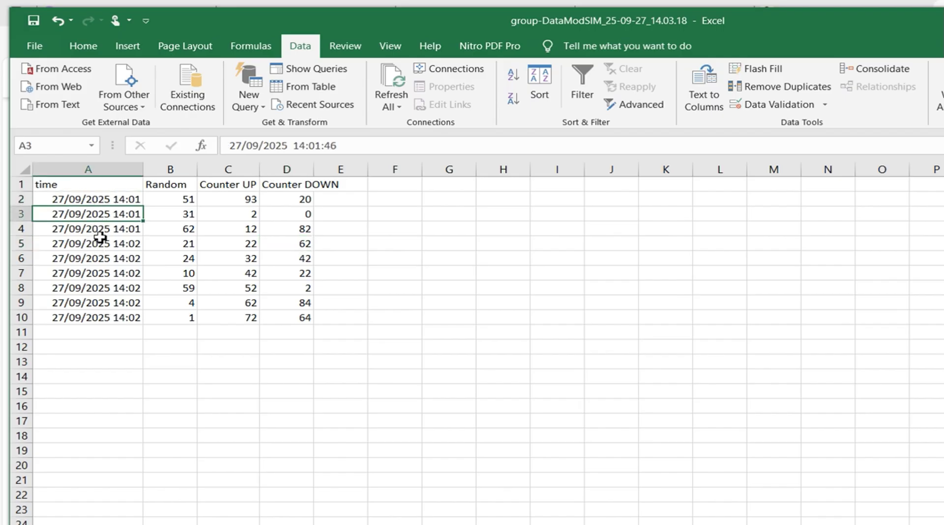
pyautogui.click(101, 232)
pyautogui.click(101, 259)
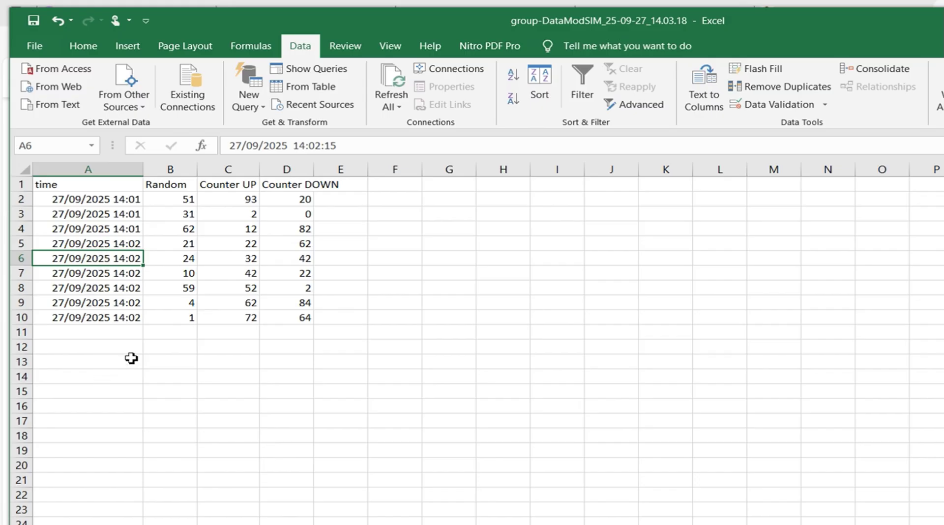
pyautogui.click(88, 375)
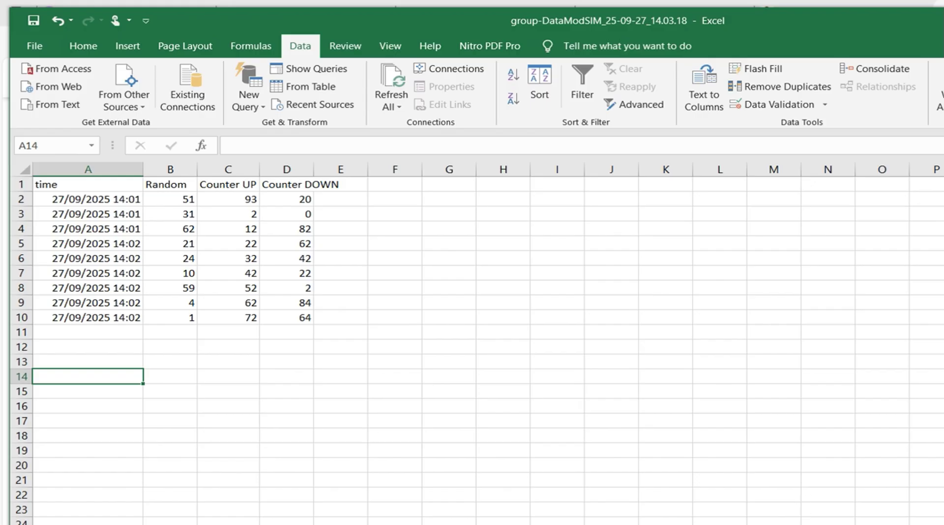
# Switch to the running praktekSCADA1 window and export the report table to Downloads as the CSV file data2.
pyautogui.hotkey('alt', 'Tab')
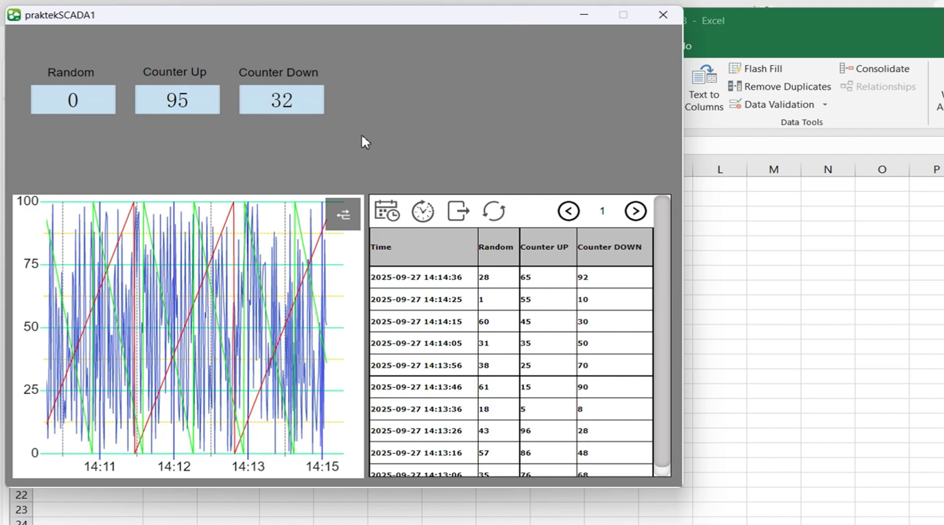
pyautogui.click(459, 216)
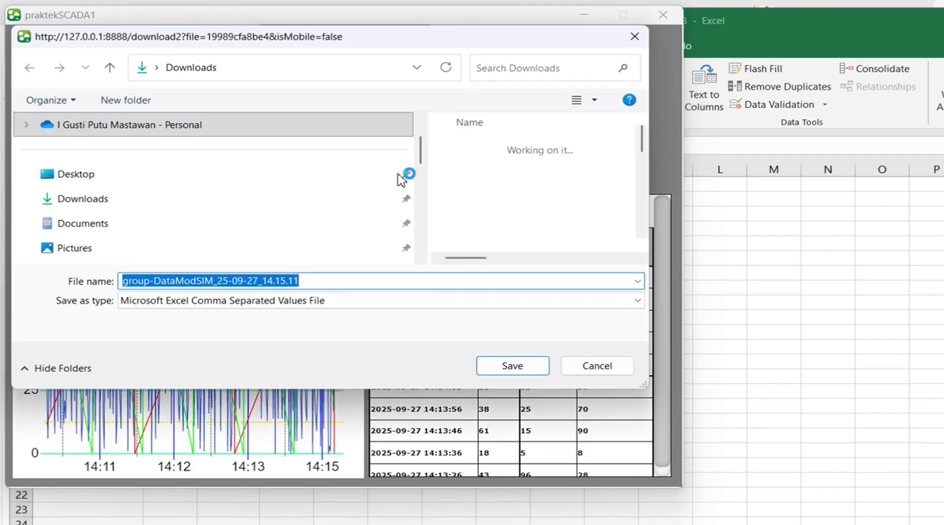
pyautogui.write('dat')
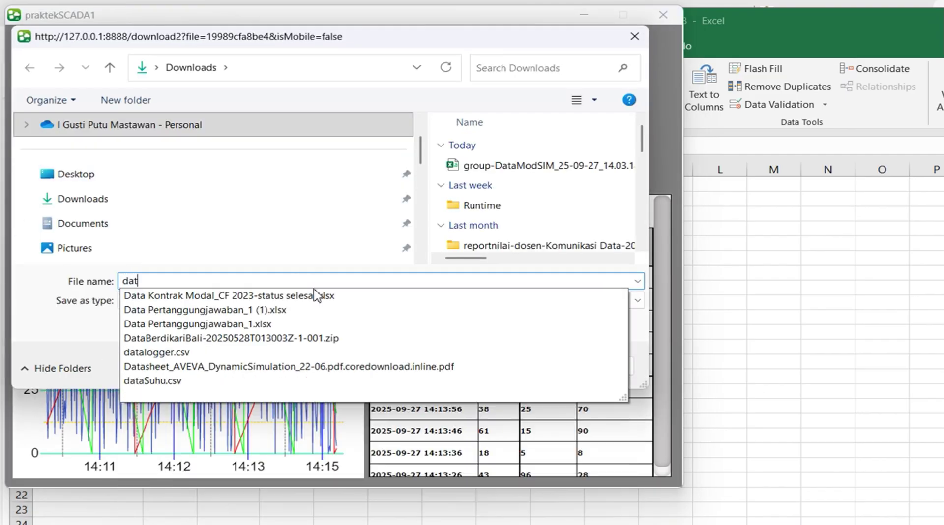
pyautogui.write('a2')
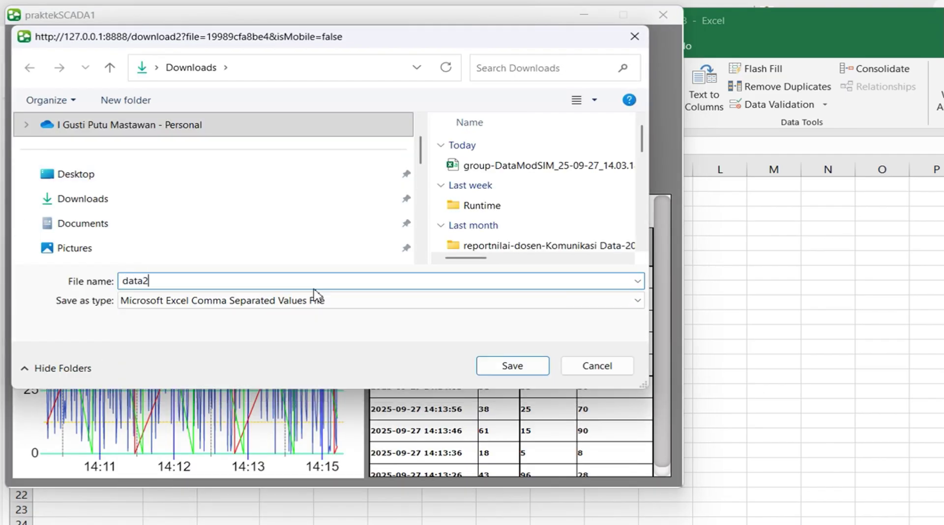
pyautogui.click(499, 367)
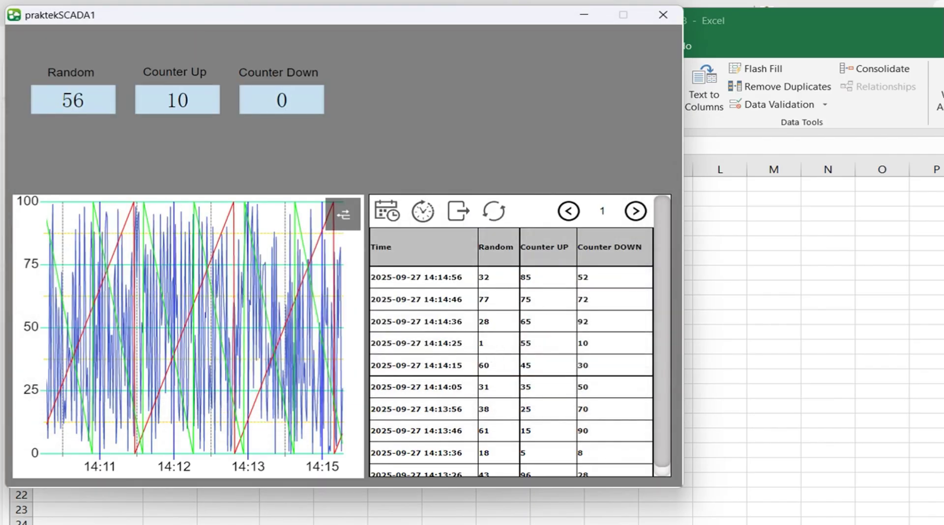
pyautogui.click(795, 366)
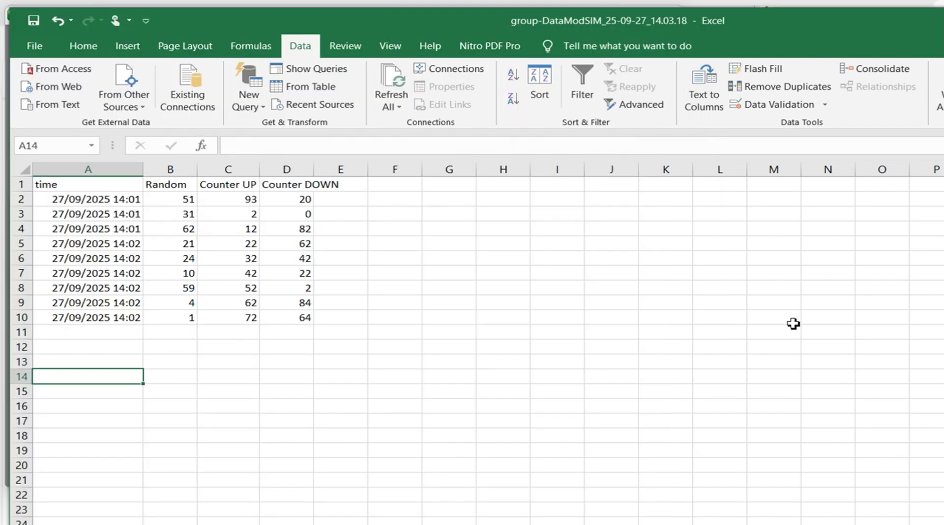
pyautogui.click(473, 321)
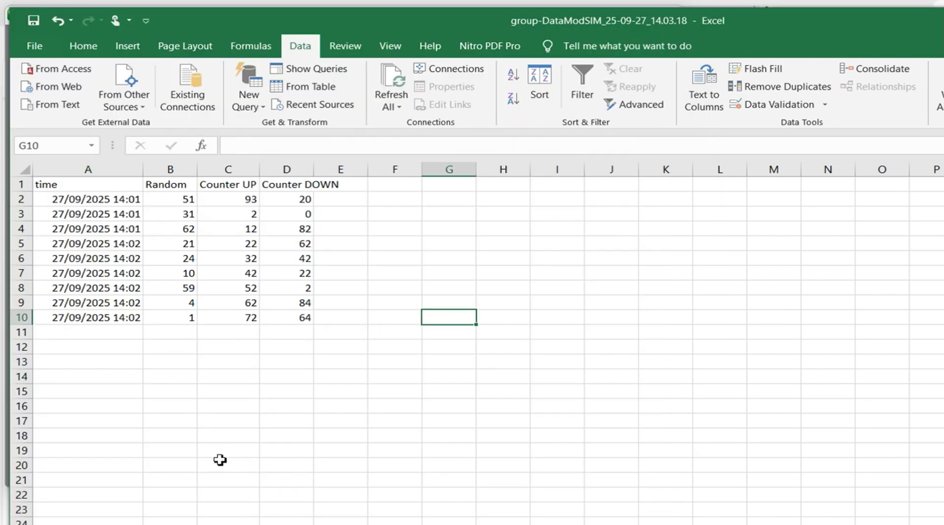
pyautogui.click(34, 46)
pyautogui.click(61, 143)
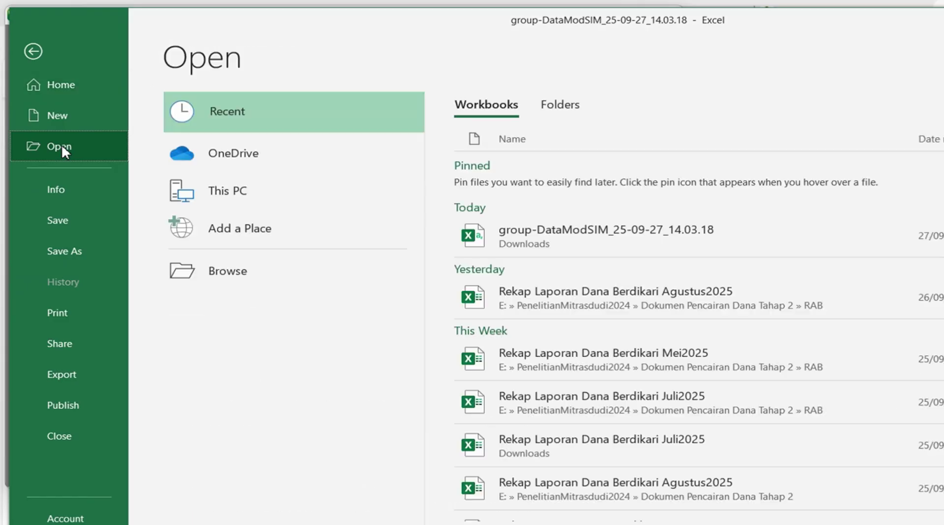
pyautogui.click(238, 283)
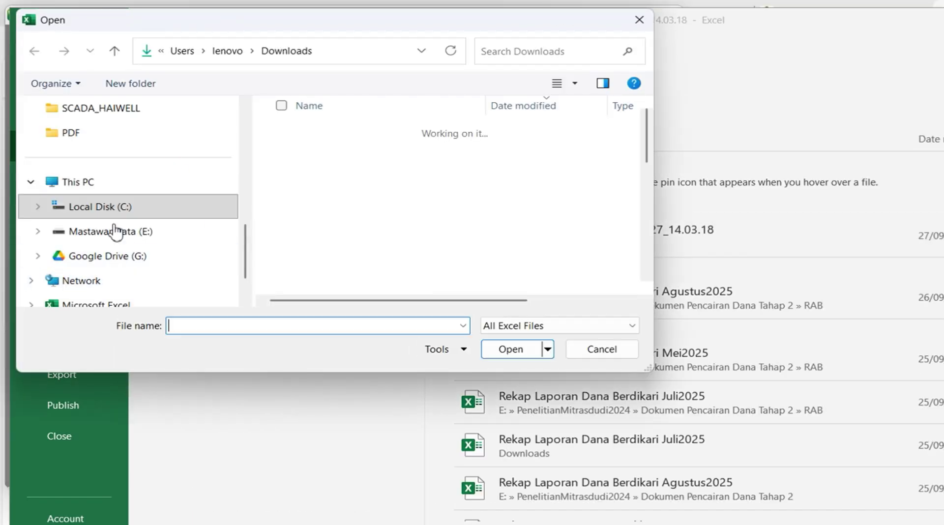
pyautogui.scroll(6, 104, 197)
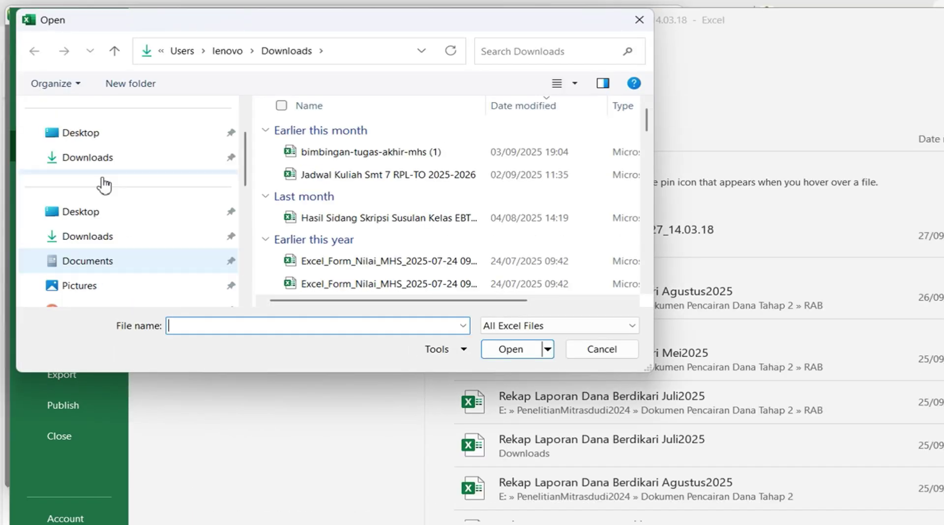
pyautogui.click(112, 238)
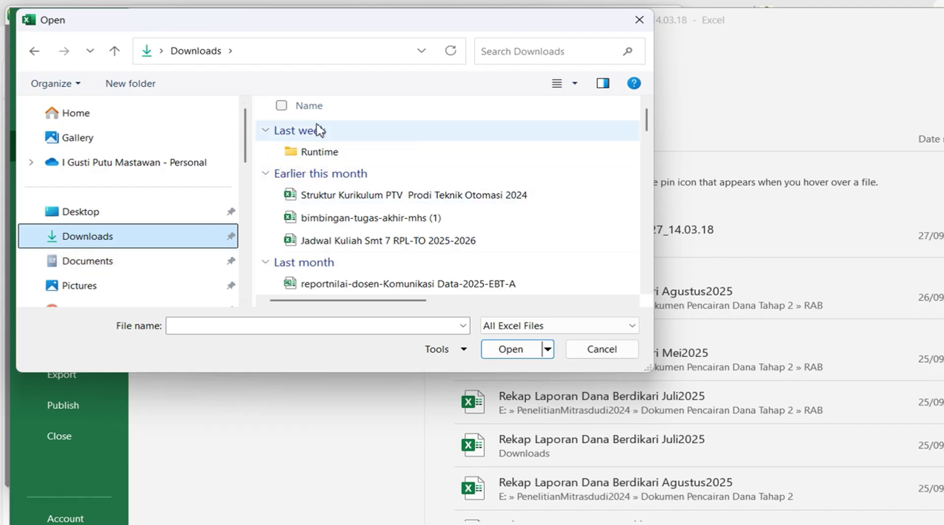
pyautogui.scroll(-8, 341, 176)
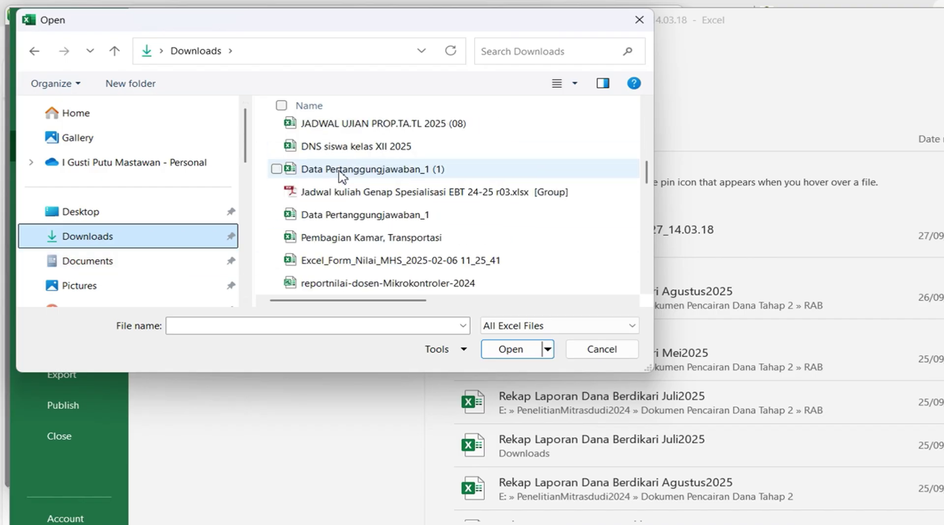
pyautogui.scroll(6, 339, 172)
pyautogui.click(597, 355)
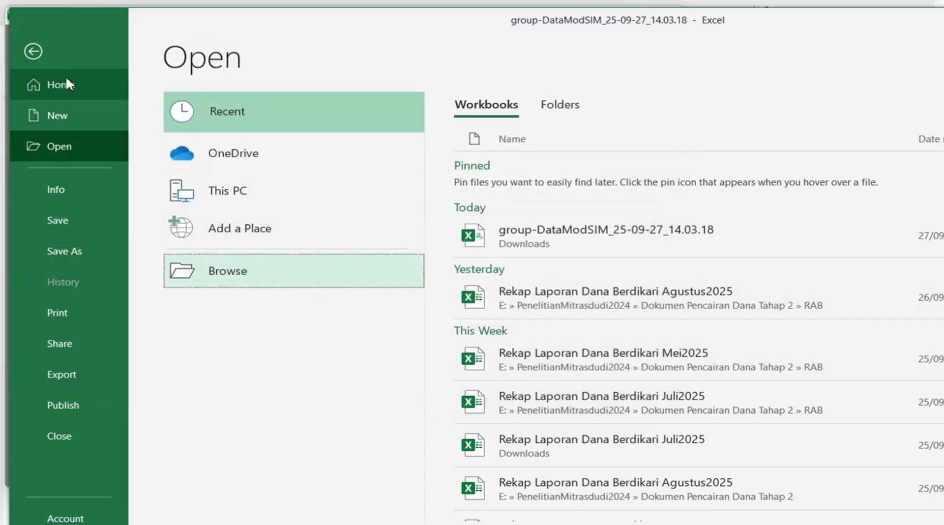
pyautogui.click(33, 50)
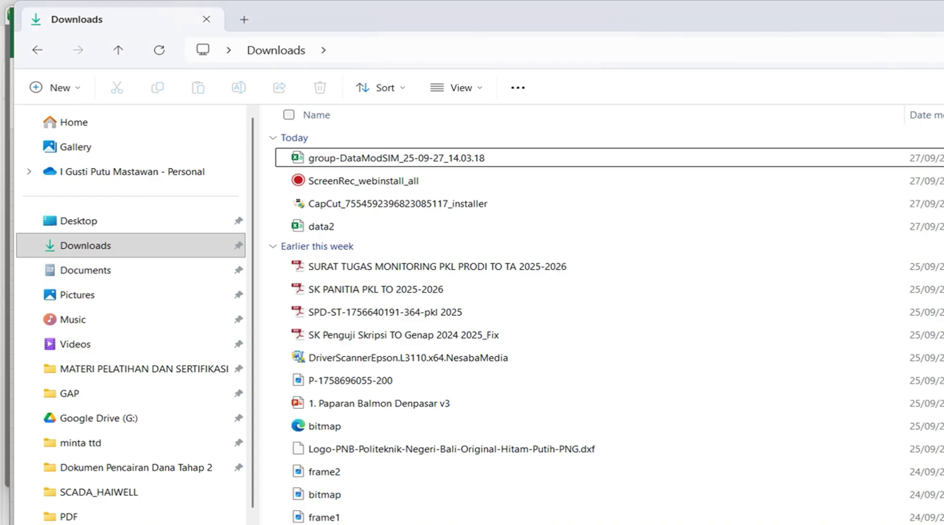
# Switch to the Downloads folder in File Explorer and open the exported data2 file in Excel.
pyautogui.click(177, 241)
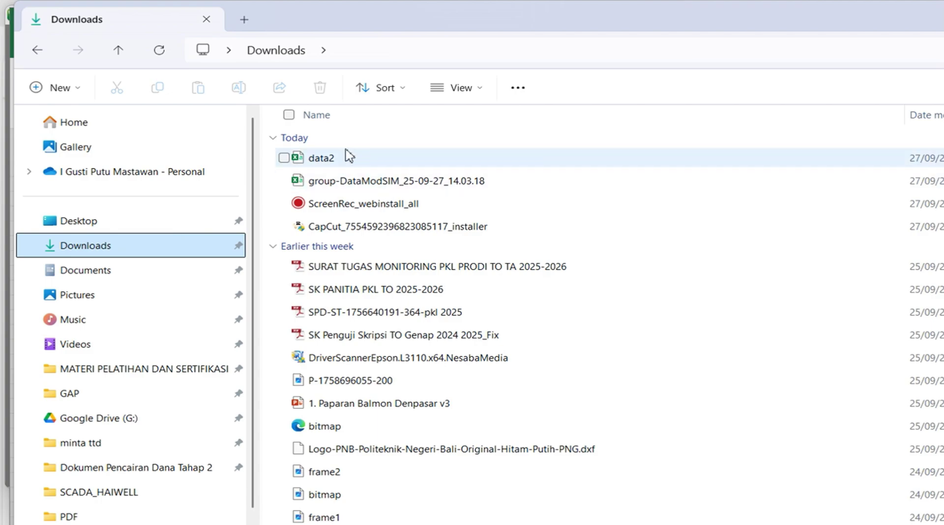
pyautogui.doubleClick(333, 159)
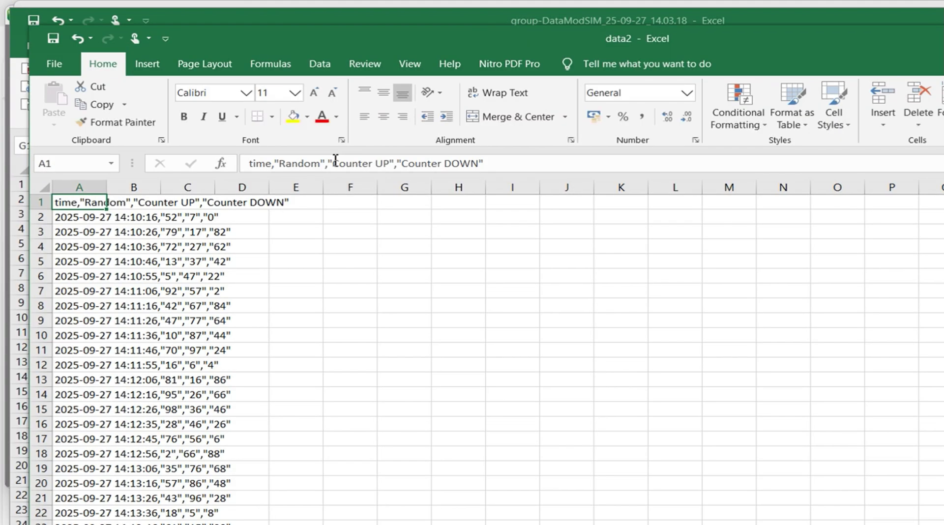
# Split column A of data2 into separate columns with Text to Columns, as delimited data with a comma as the Other delimiter.
pyautogui.click(96, 210)
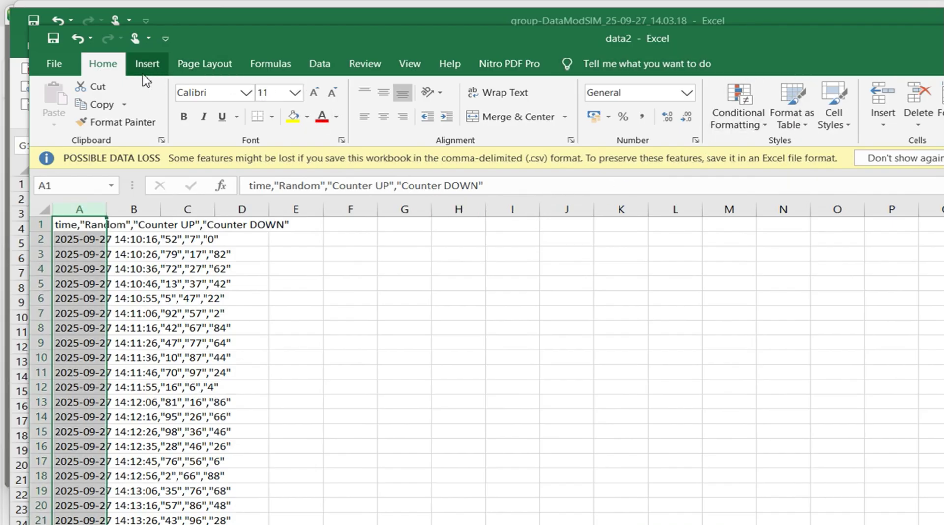
pyautogui.click(320, 69)
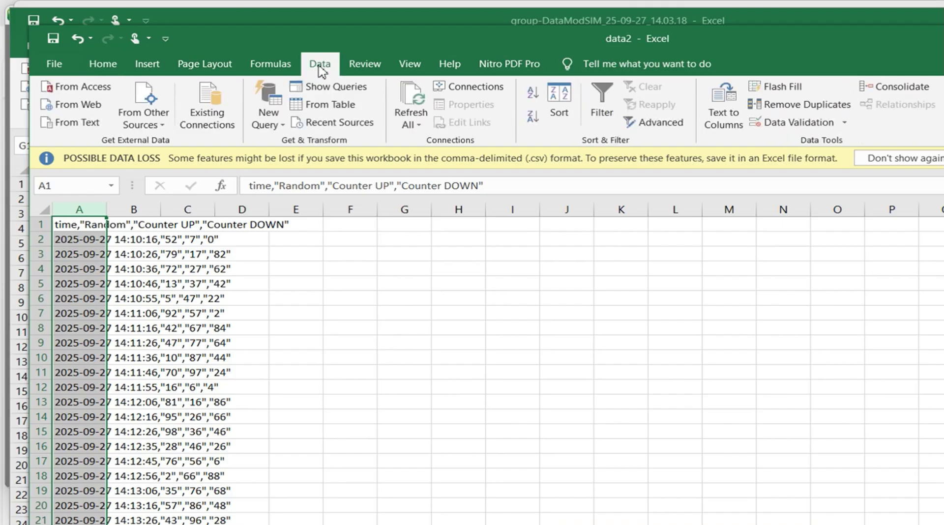
pyautogui.click(724, 123)
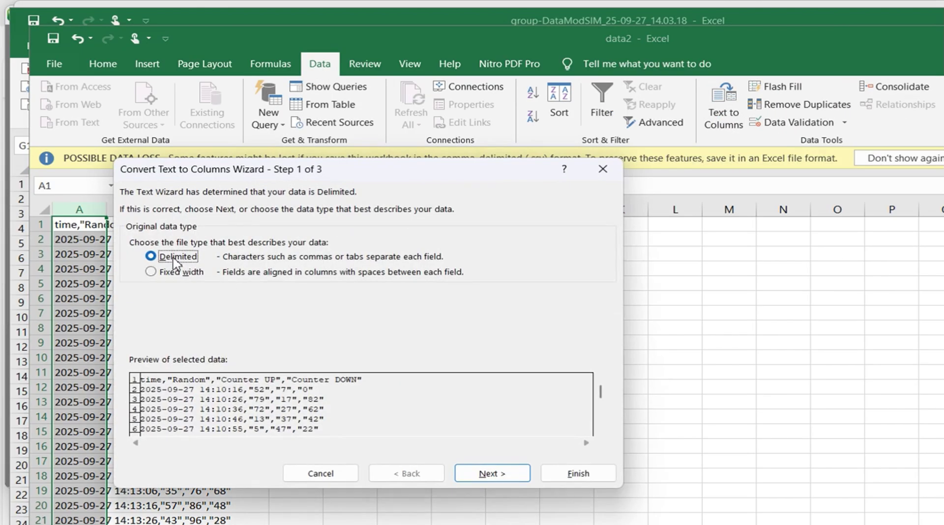
pyautogui.click(477, 475)
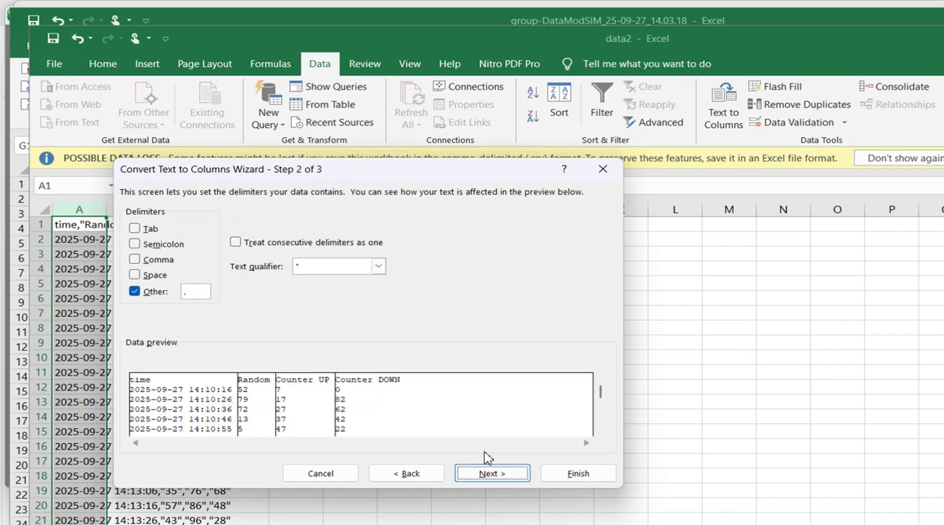
pyautogui.click(569, 477)
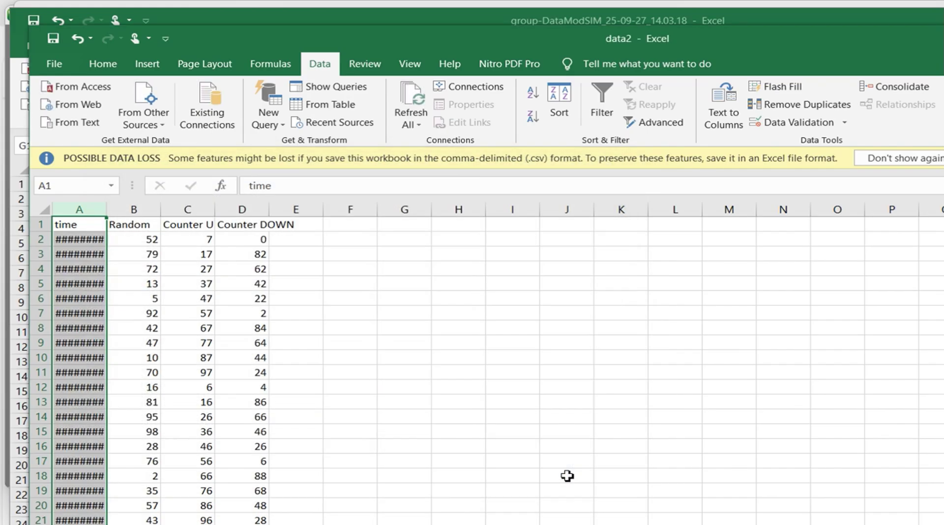
pyautogui.click(374, 387)
# Widen column A to fit the timestamps and check the split records down to the last row.
pyautogui.scroll(-12, 239, 388)
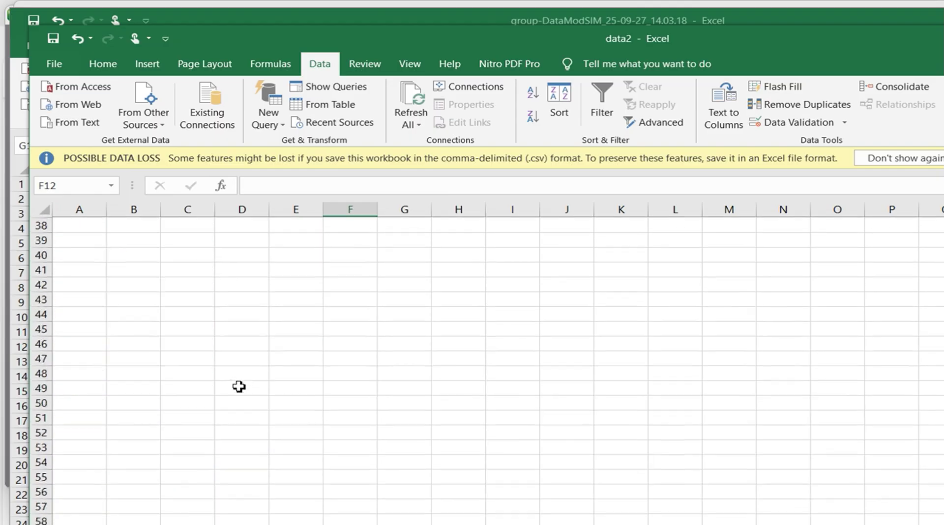
pyautogui.scroll(12, 239, 389)
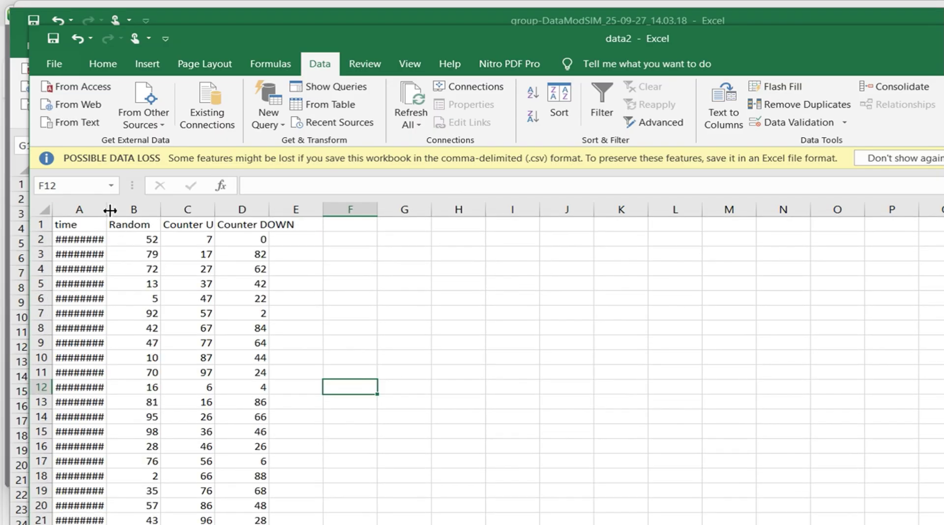
pyautogui.moveTo(109, 210); pyautogui.dragTo(172, 210)
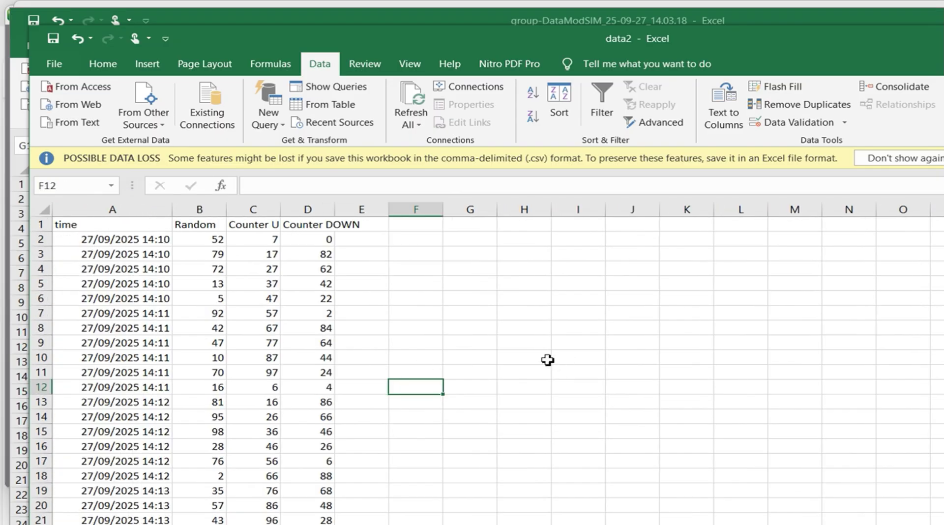
pyautogui.scroll(-13, 548, 360)
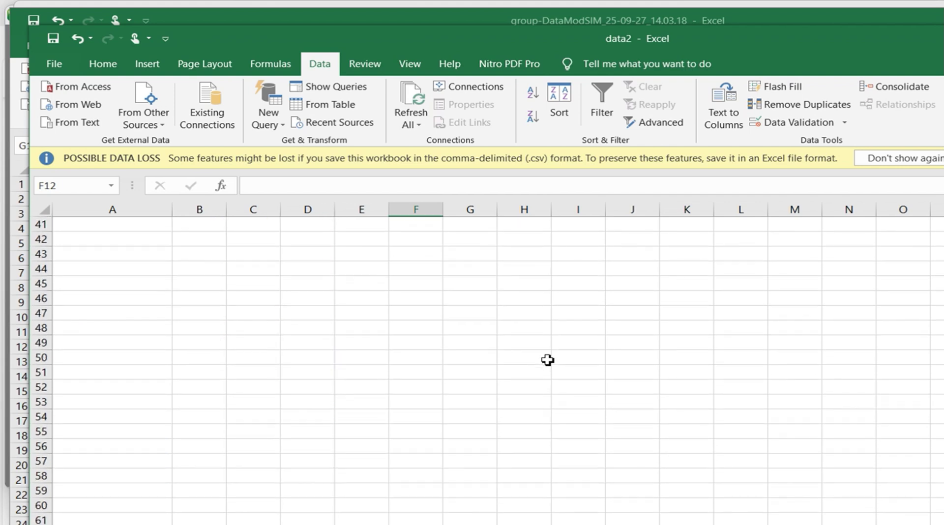
pyautogui.scroll(7, 547, 360)
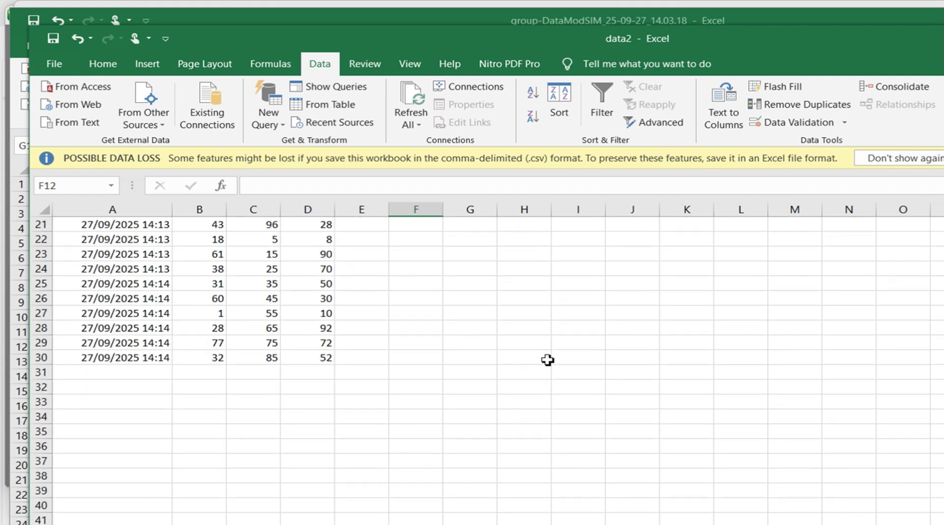
pyautogui.scroll(7, 358, 390)
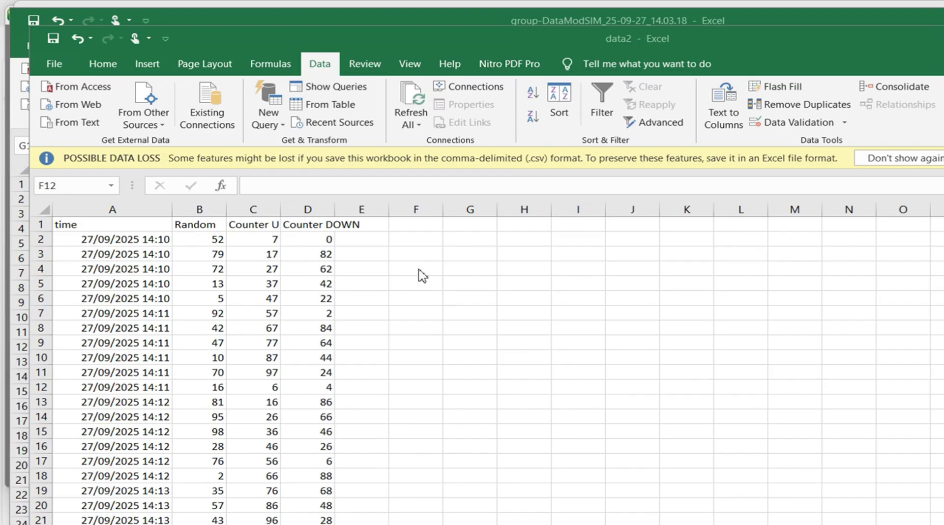
# Switch to the running praktekSCADA1 window, move it slightly, and review the live values, trend chart and report table.
pyautogui.hotkey('alt', 'Tab')
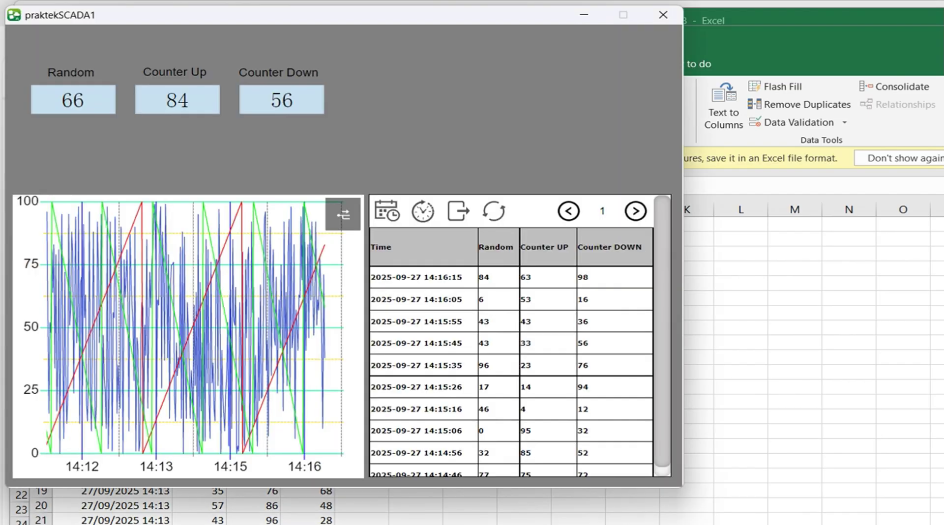
pyautogui.moveTo(320, 21); pyautogui.dragTo(339, 44)
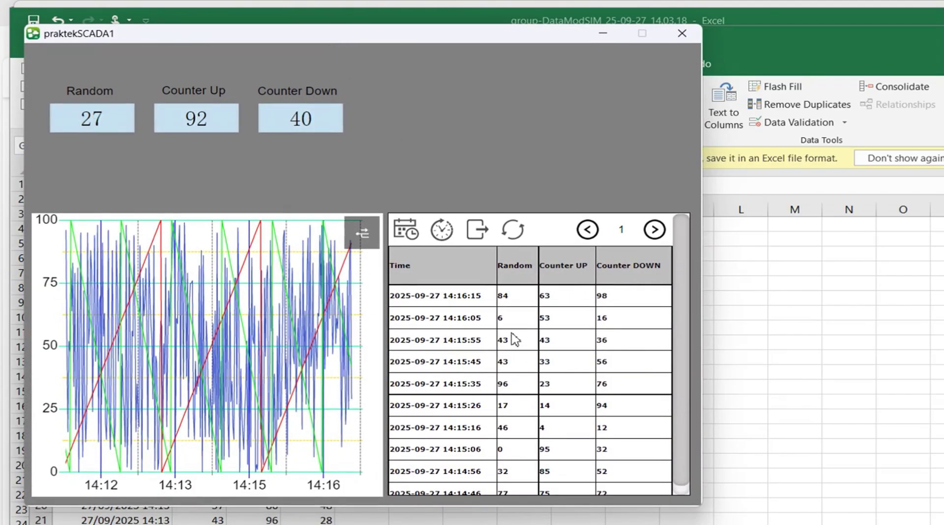
pyautogui.scroll(-1, 514, 335)
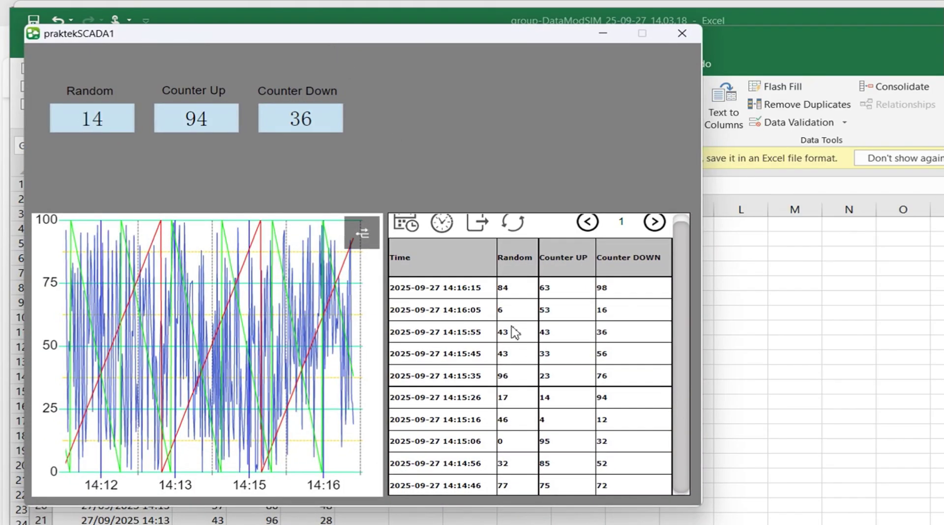
pyautogui.scroll(1, 513, 332)
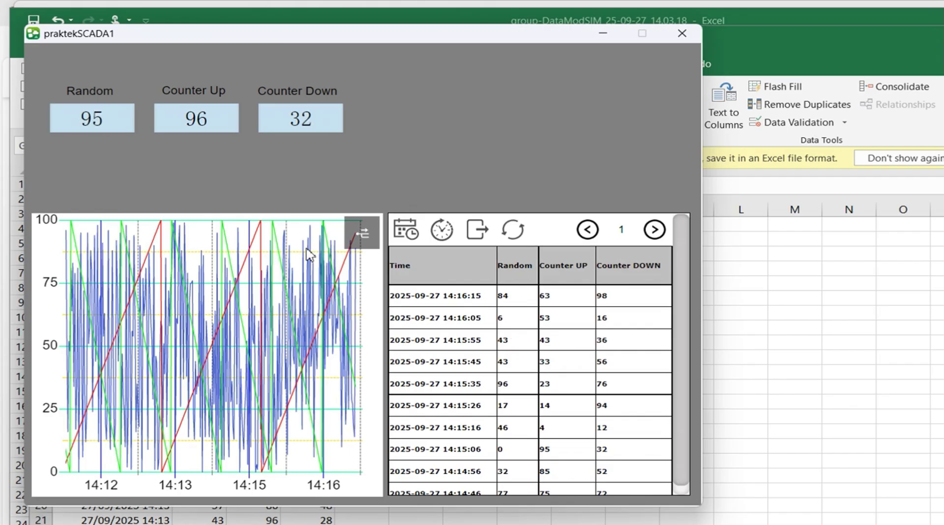